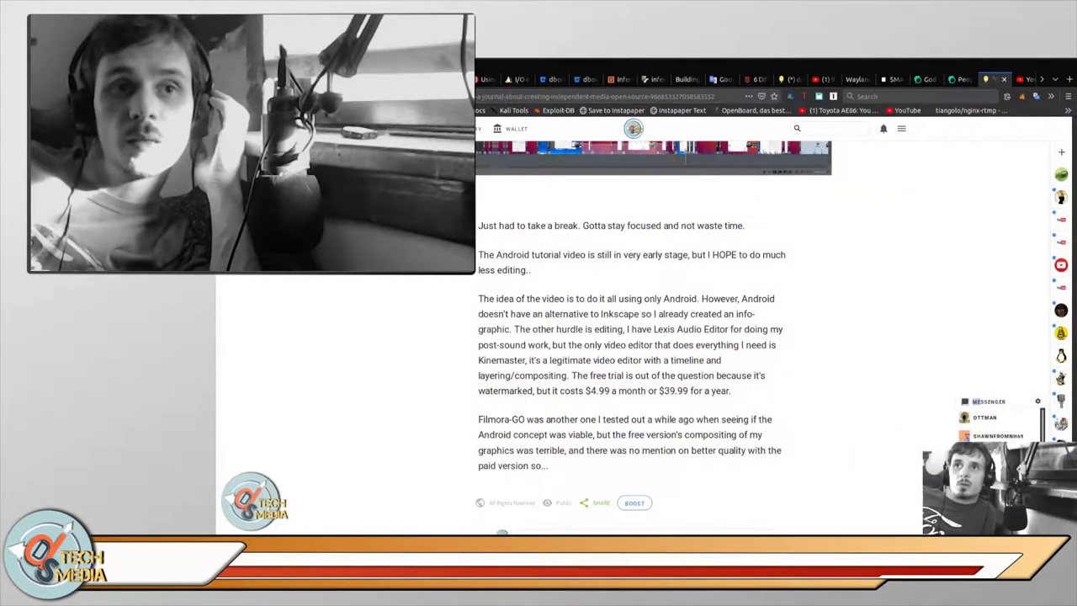
# - Go back from the Android tutorial blog post to the Minds newsfeed and scroll down it
pyautogui.scroll(2, 999, 417)
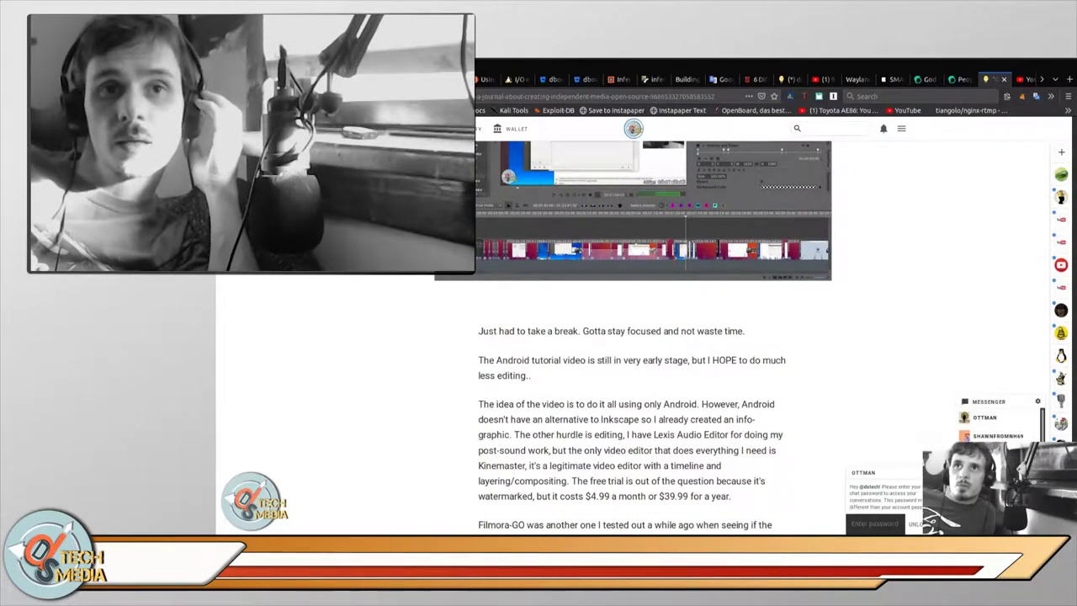
pyautogui.hotkey('alt', 'Left')
pyautogui.scroll(-15, 699, 381)
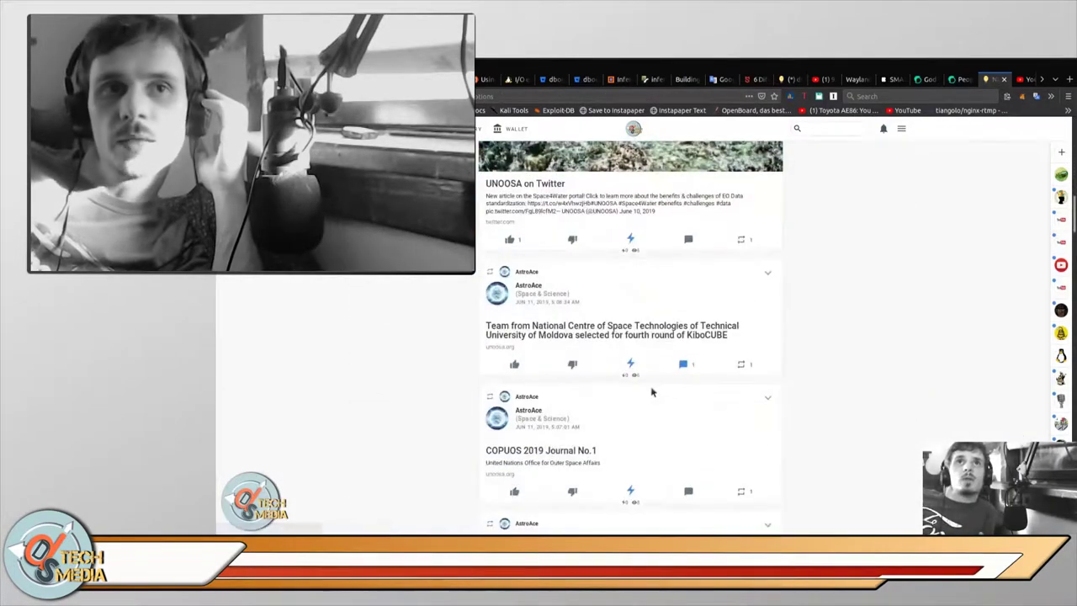
# - Like the UNOOSA post and open an empty comment box under it, cancelling the image upload
pyautogui.click(511, 241)
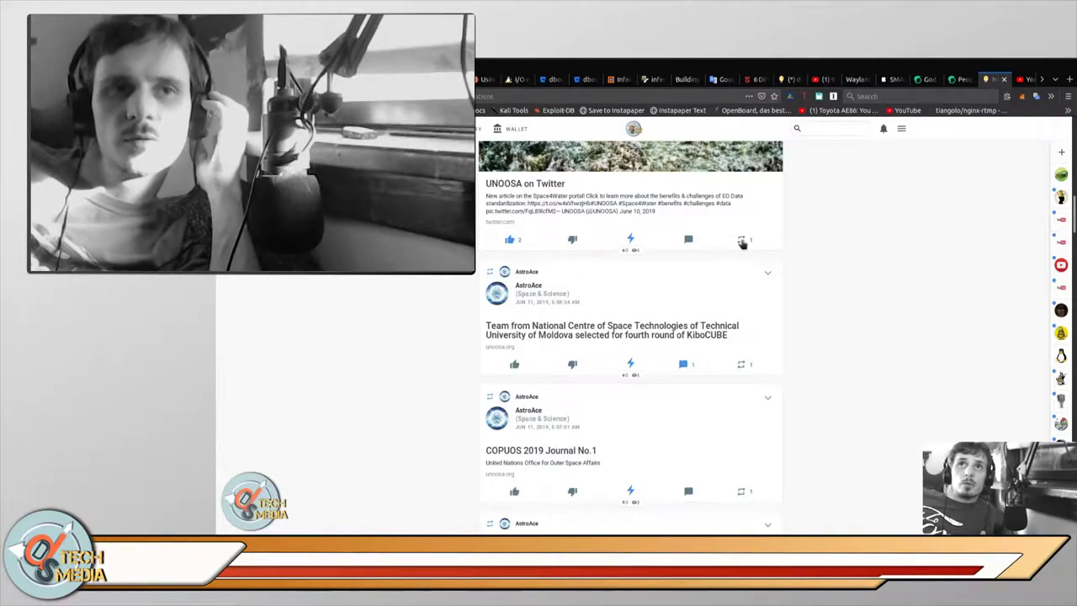
pyautogui.click(689, 240)
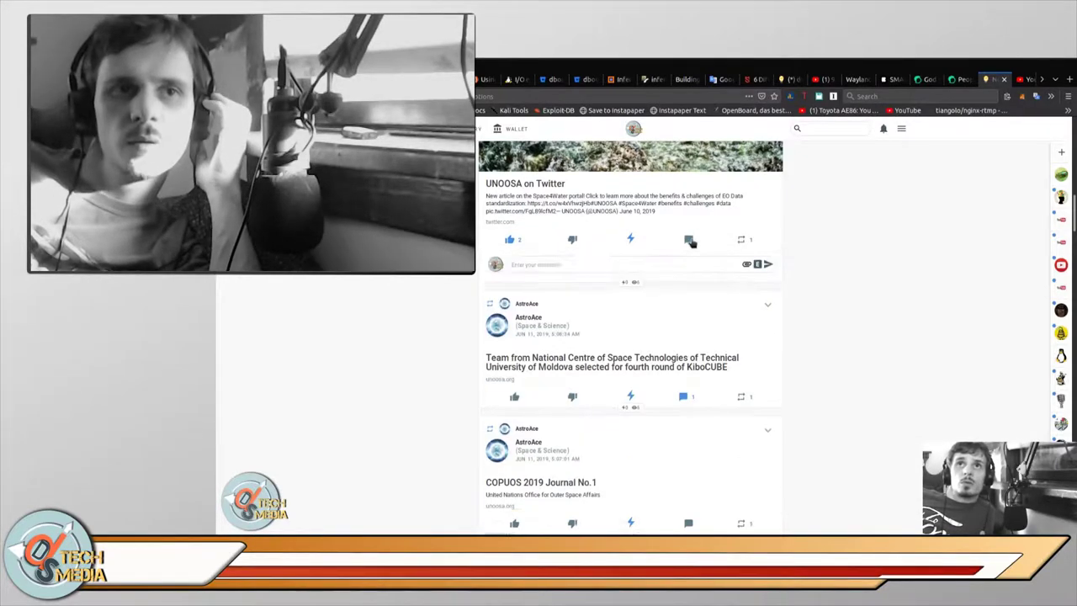
pyautogui.click(659, 291)
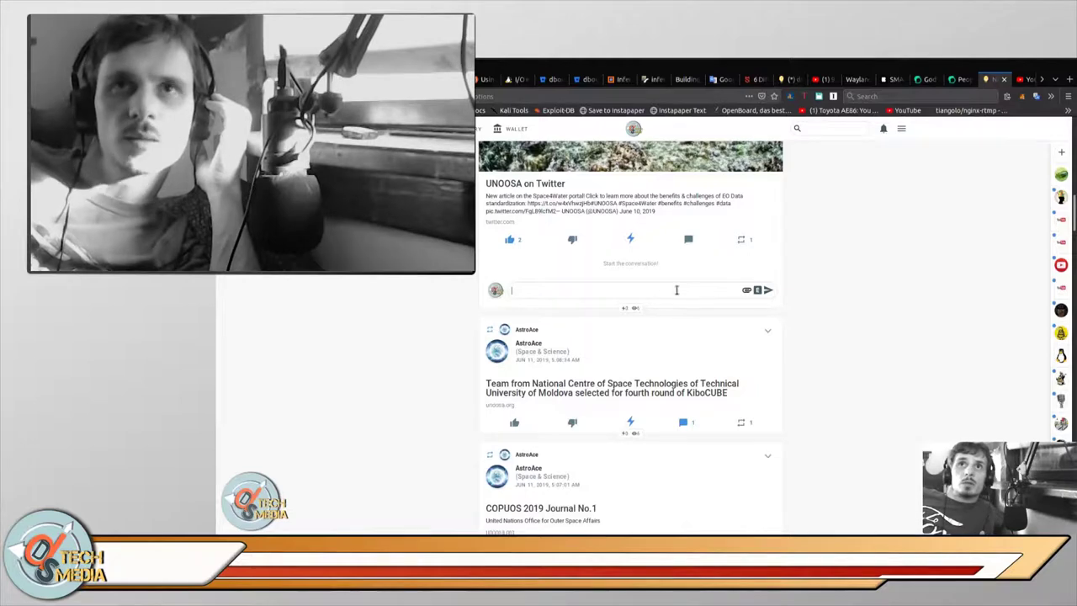
pyautogui.click(749, 292)
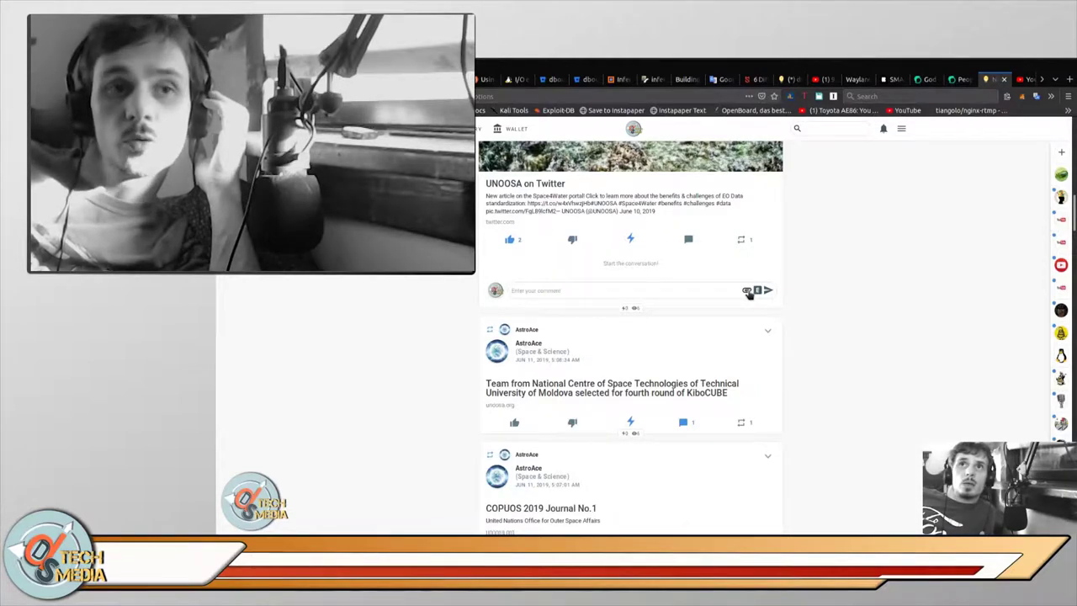
pyautogui.press('Escape')
pyautogui.scroll(-2, 711, 341)
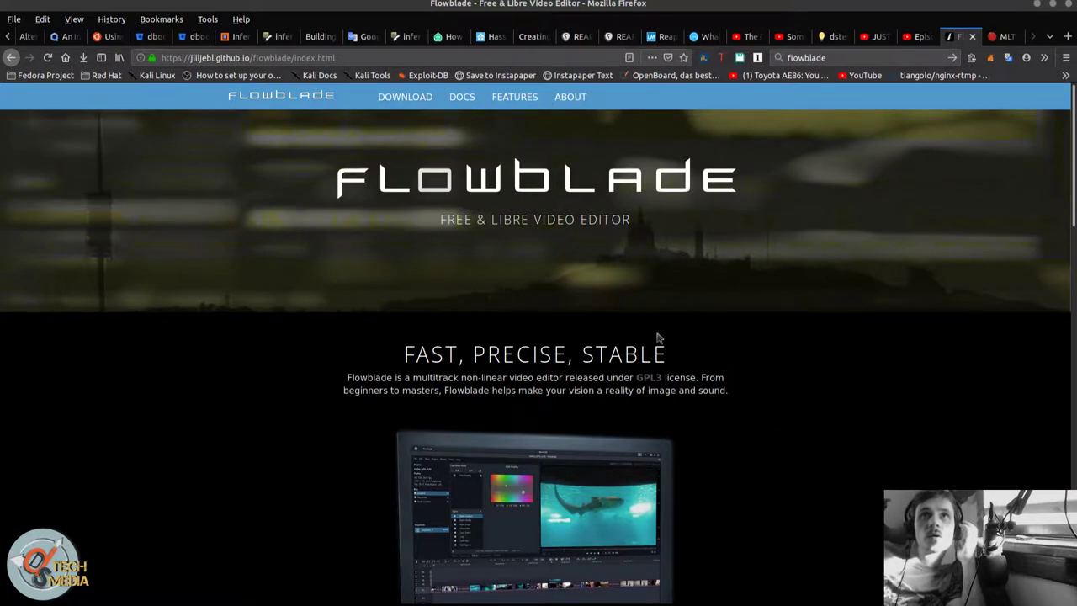
# - Scroll the Flowblade homepage past its feature sections to the screenshots, user quotes and footer links
pyautogui.scroll(-3, 577, 337)
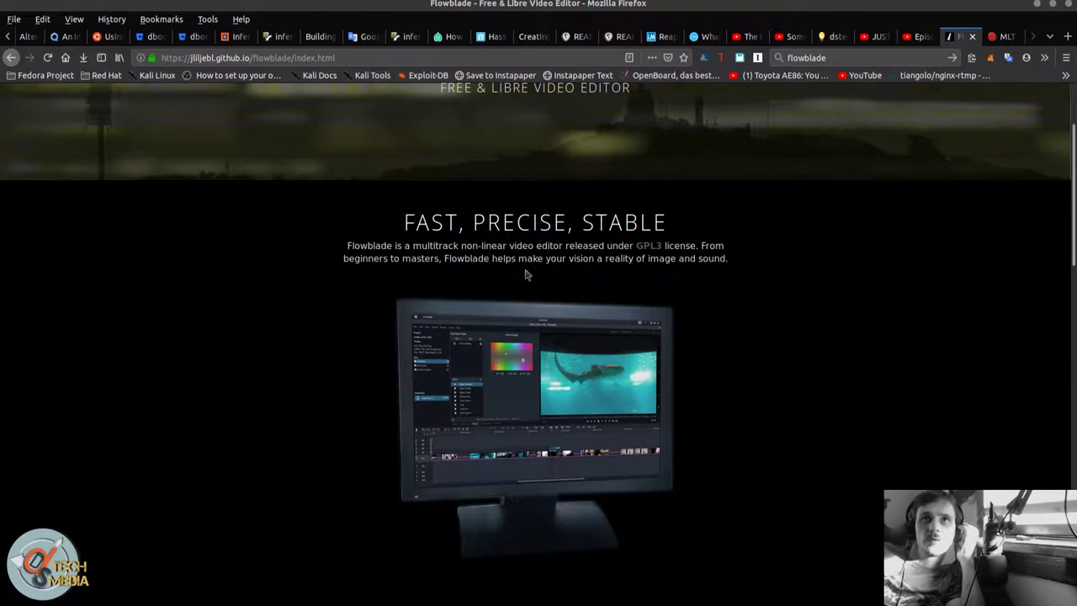
pyautogui.scroll(-5, 525, 274)
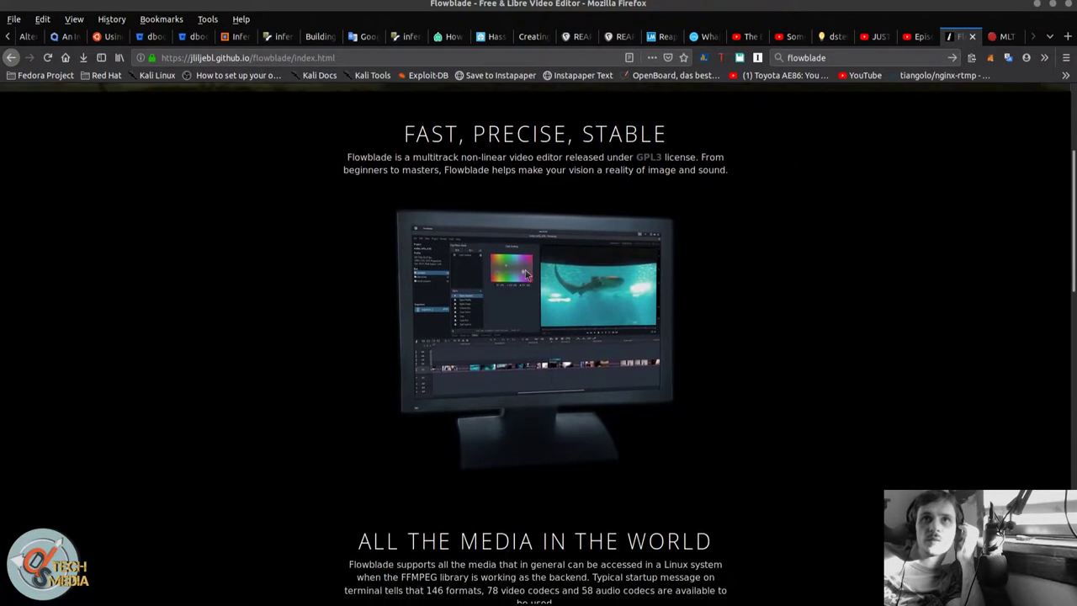
pyautogui.scroll(-2, 525, 274)
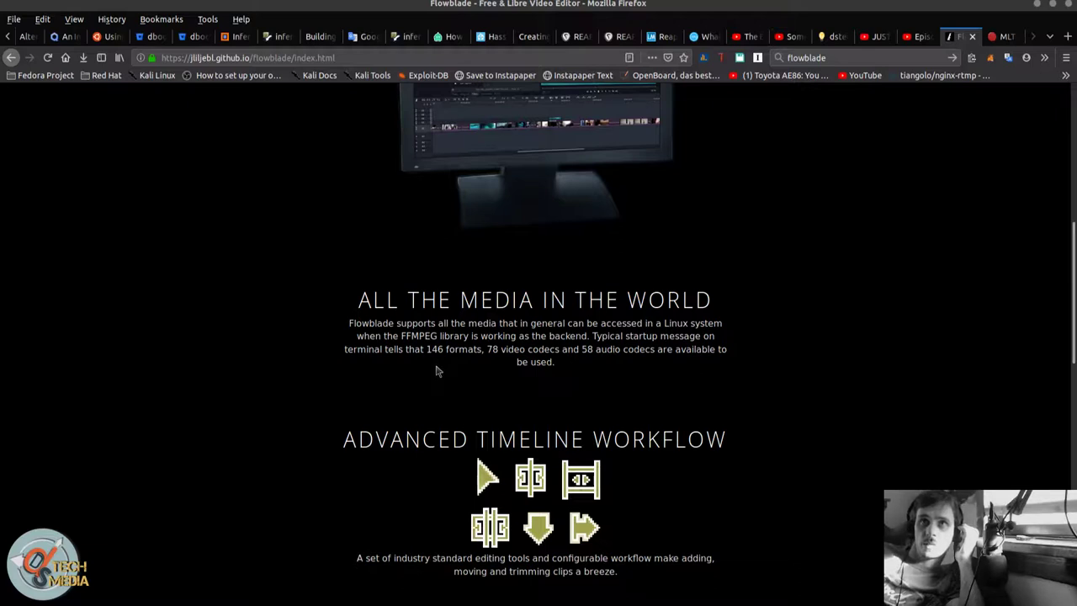
pyautogui.scroll(-4, 436, 371)
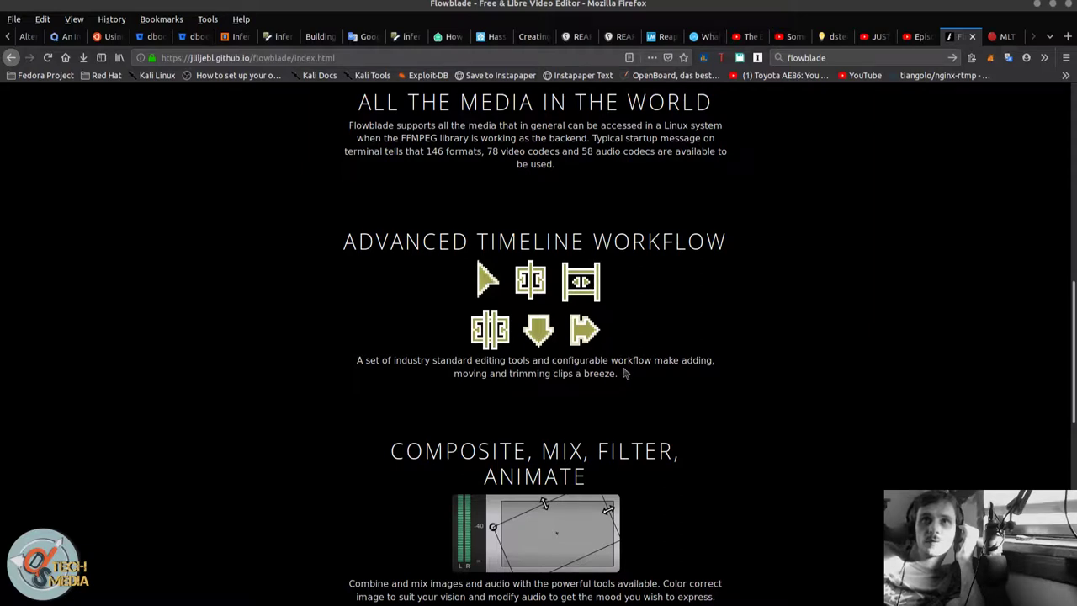
pyautogui.scroll(-4, 553, 388)
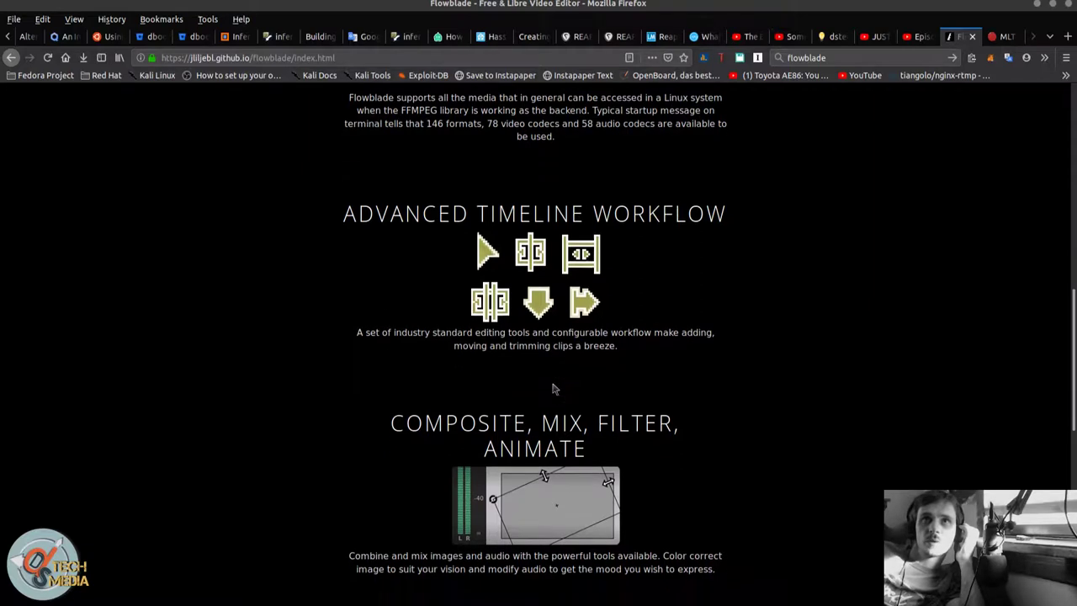
pyautogui.scroll(-1, 552, 388)
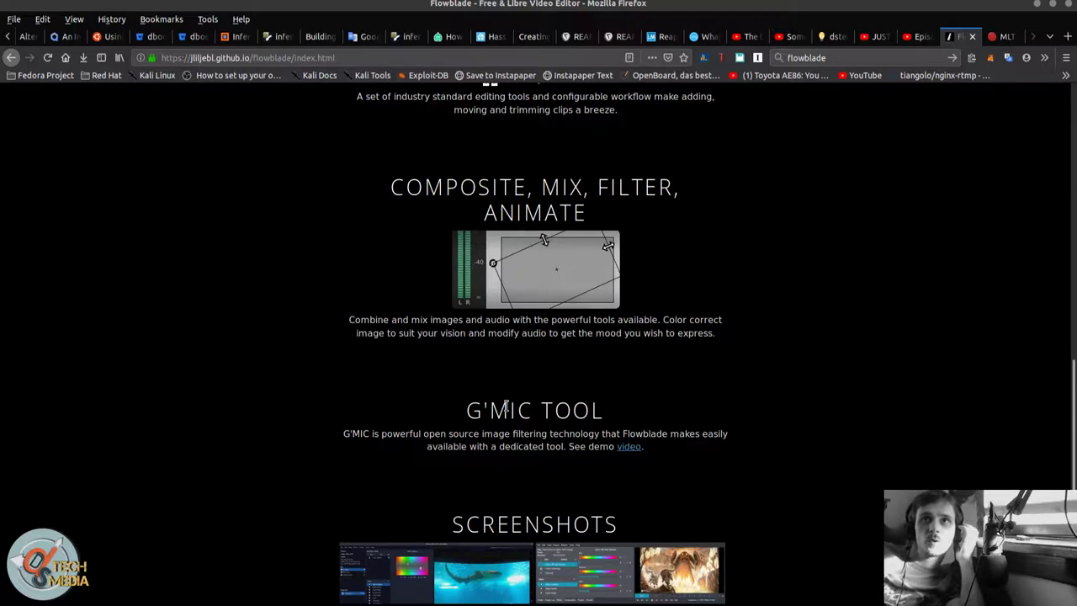
pyautogui.scroll(-2, 506, 406)
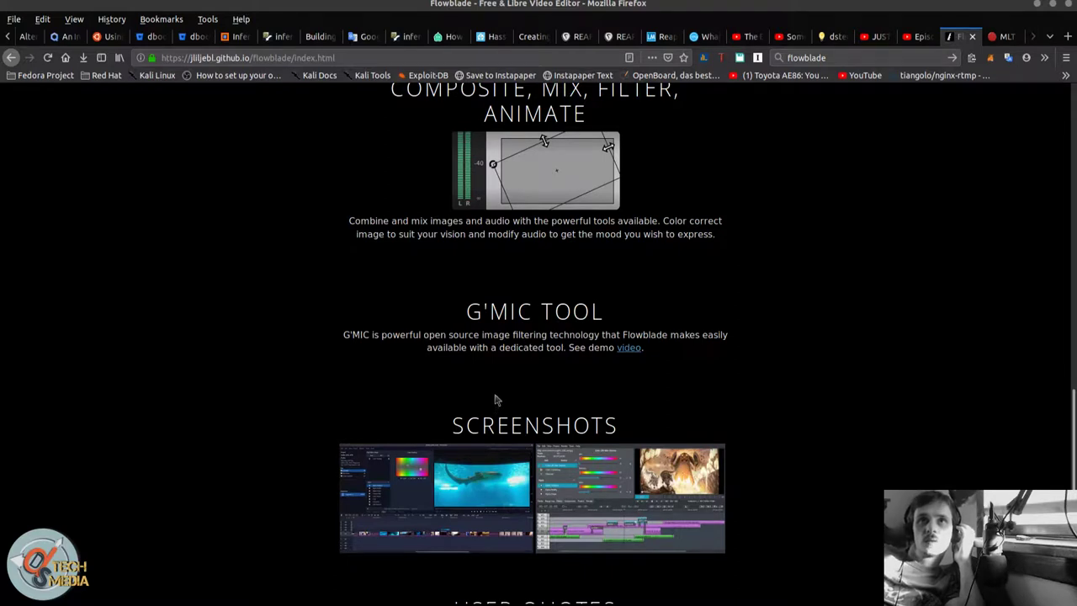
pyautogui.scroll(-3, 580, 371)
pyautogui.scroll(-2, 579, 371)
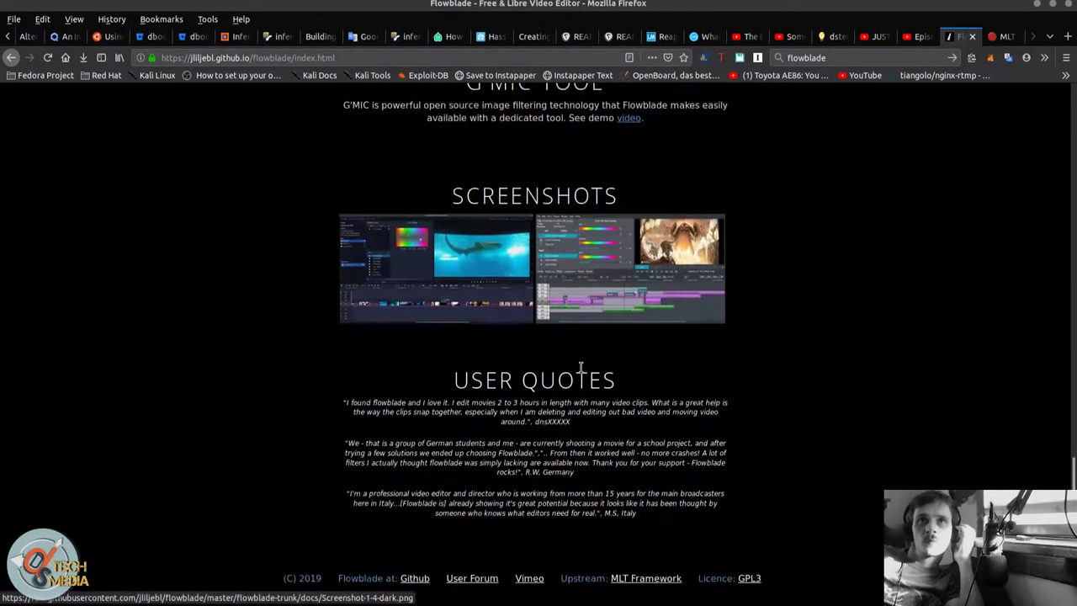
pyautogui.scroll(-1, 663, 261)
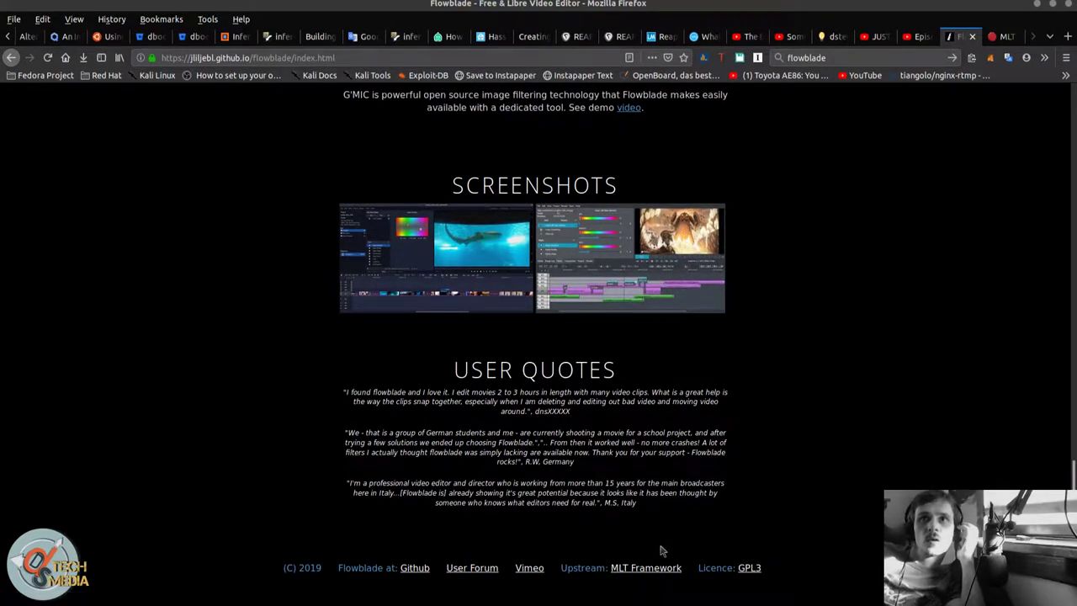
# - View the MLT Framework site's Projects list, highlighting Kdenlive, then minimize Firefox
pyautogui.click(637, 573)
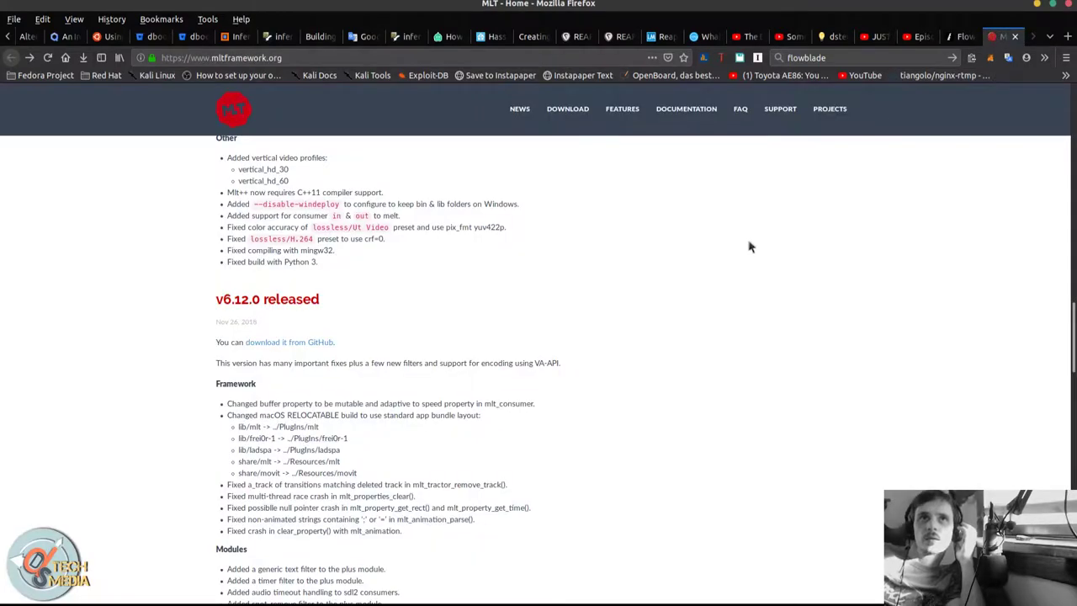
pyautogui.scroll(10, 740, 244)
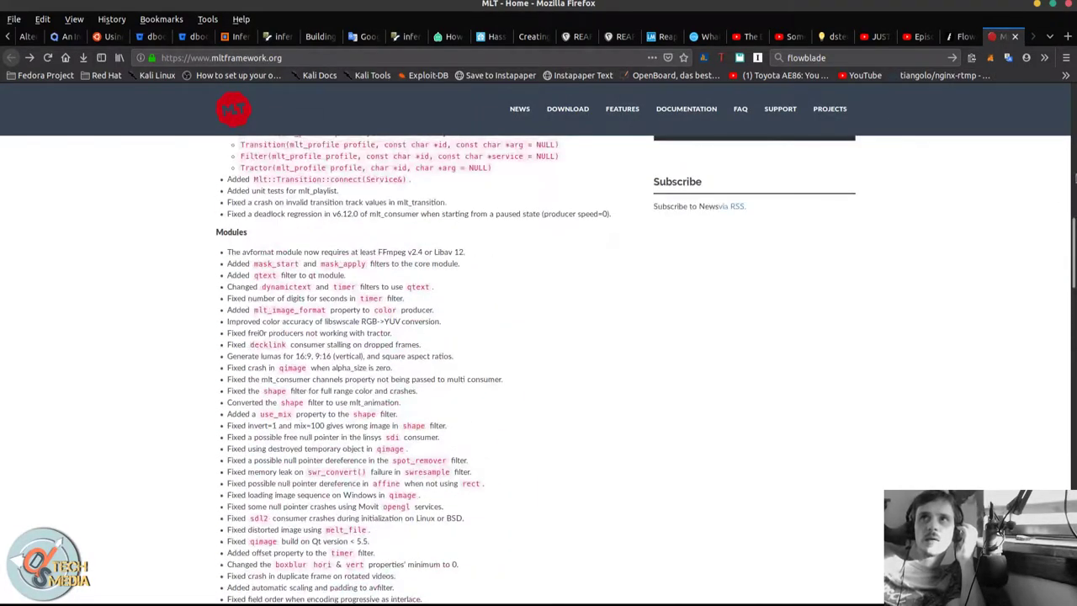
pyautogui.scroll(15, 395, 229)
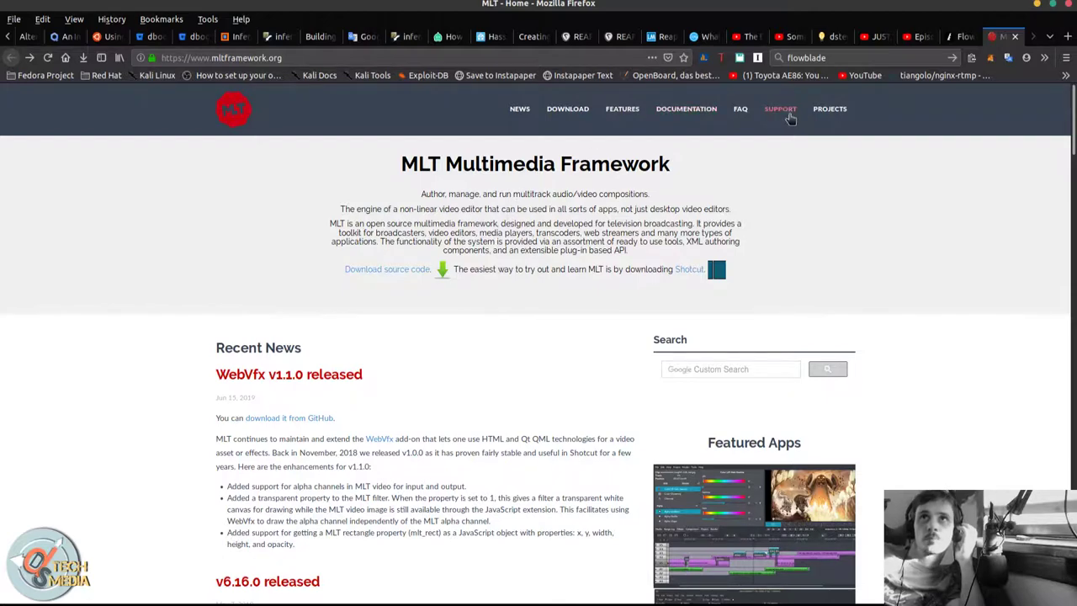
pyautogui.click(828, 108)
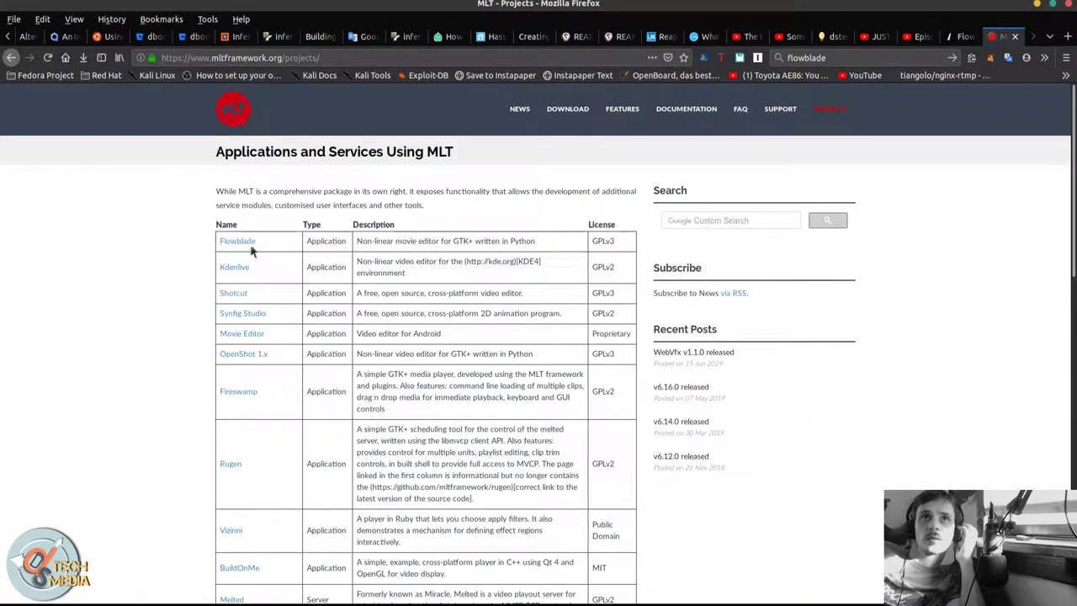
pyautogui.moveTo(253, 266); pyautogui.dragTo(217, 273)
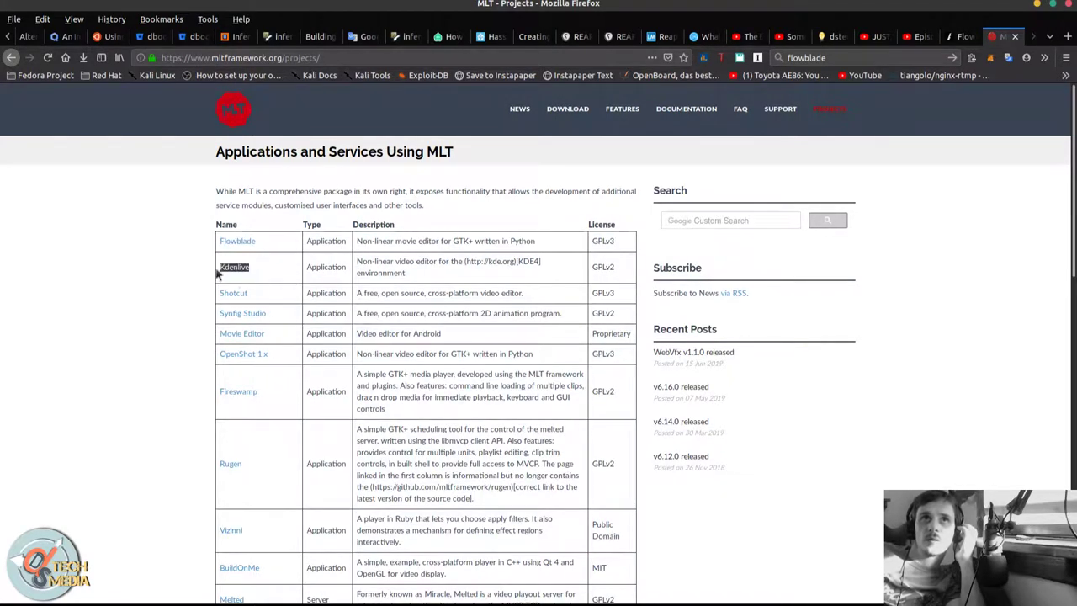
pyautogui.click(267, 273)
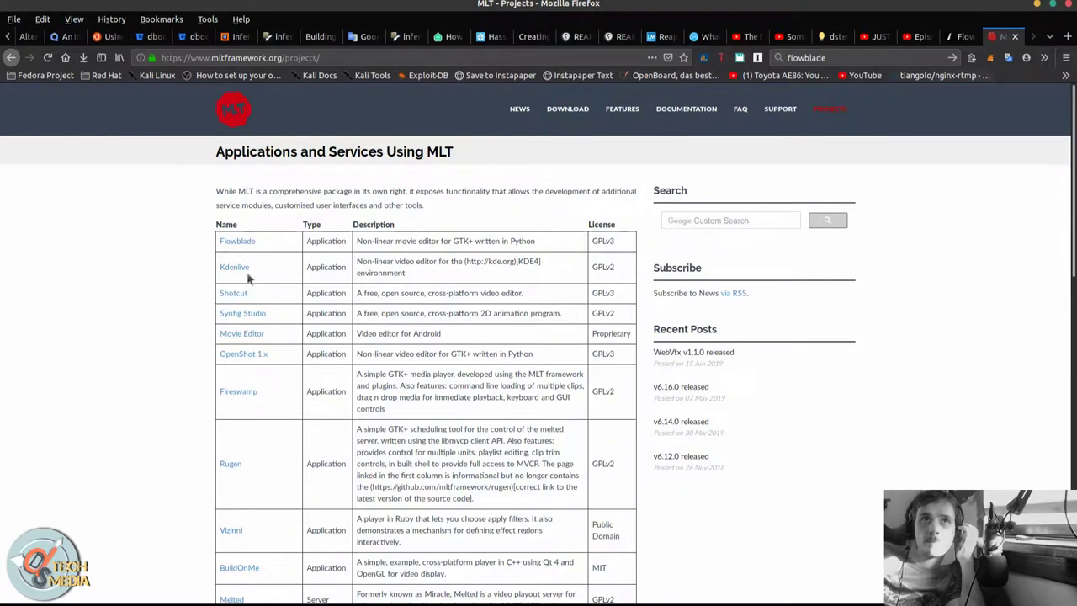
pyautogui.click(1037, 5)
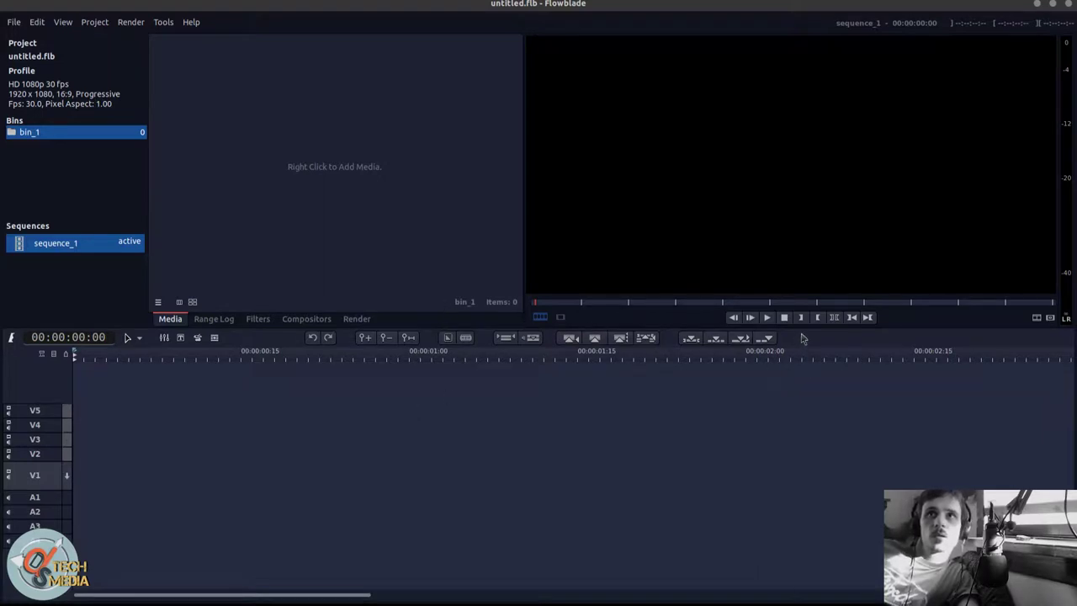
# - Make the media and monitor panels taller and open the recent project MINDS.flb
pyautogui.moveTo(803, 330); pyautogui.dragTo(763, 393)
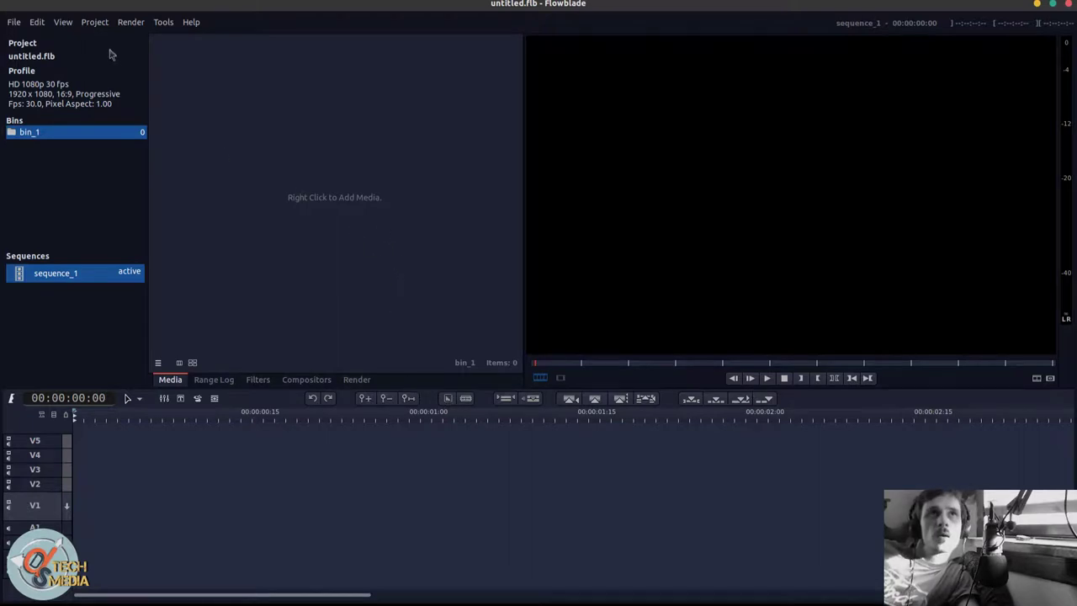
pyautogui.click(15, 22)
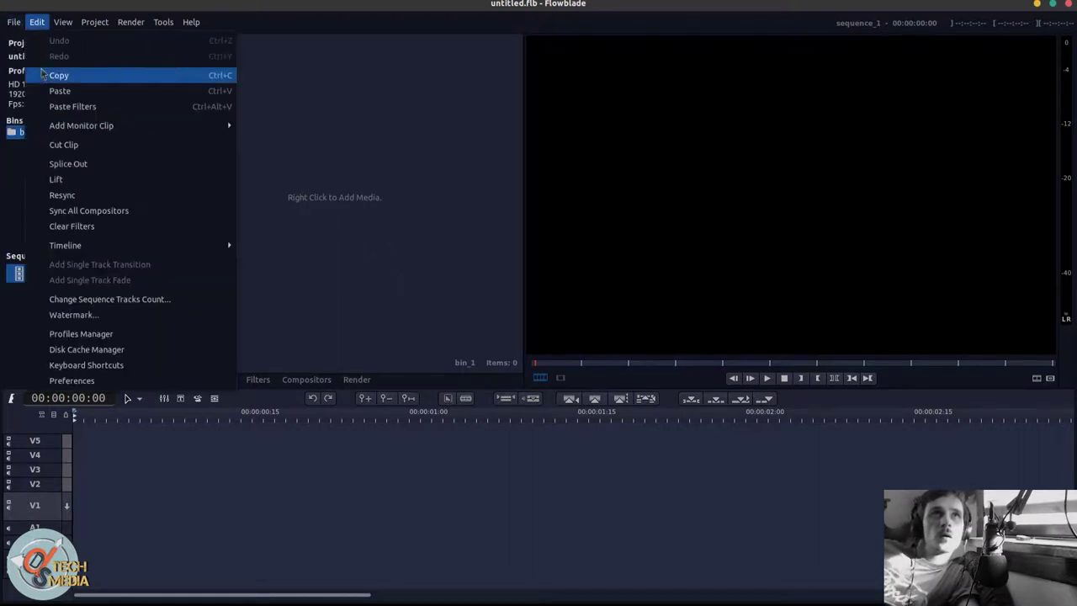
pyautogui.moveTo(32, 71)
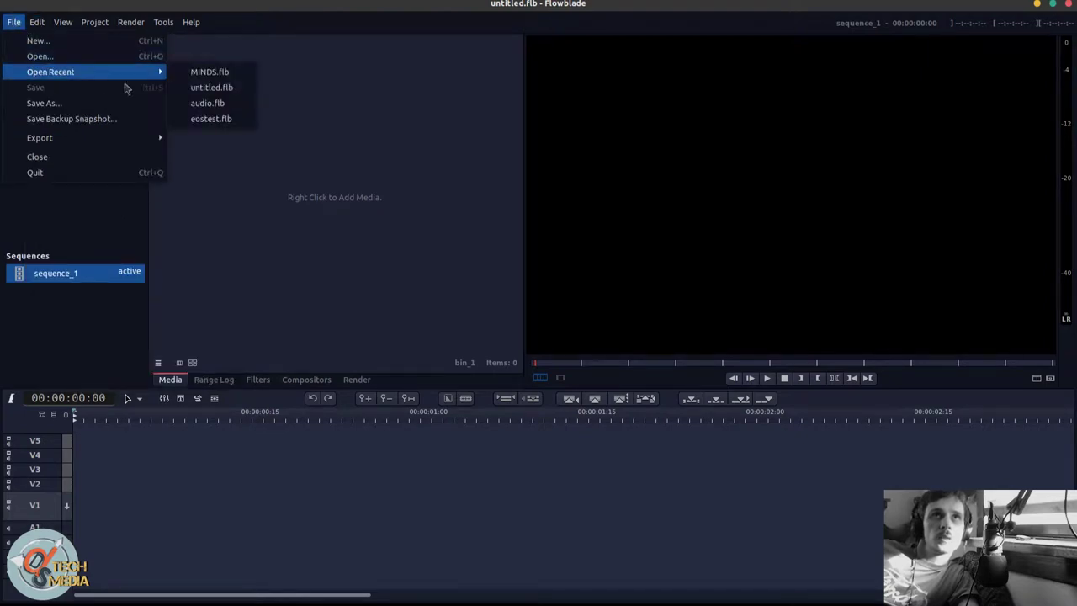
pyautogui.click(202, 78)
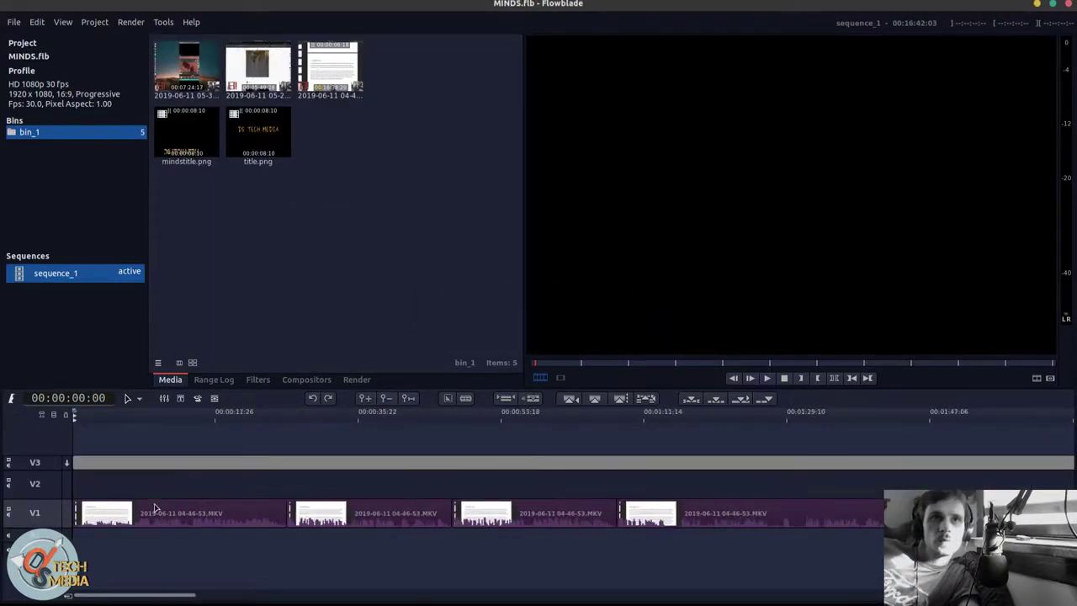
# - Zoom the MINDS.flb timeline out and scrub the playhead to about 40 seconds
pyautogui.scroll(-1, 155, 507)
pyautogui.moveTo(187, 414); pyautogui.dragTo(332, 426)
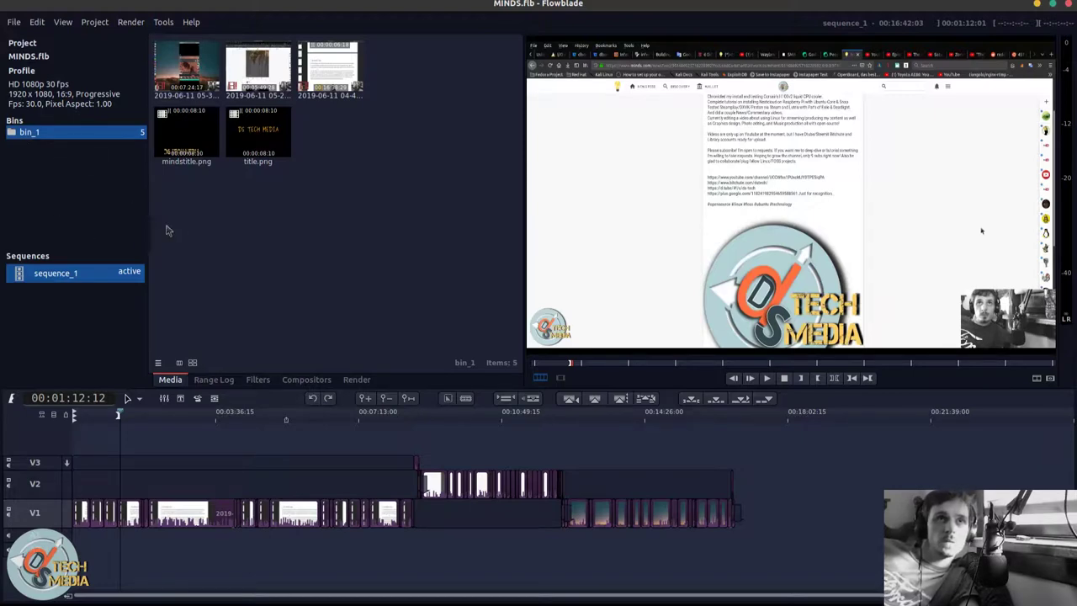
pyautogui.rightClick(82, 155)
pyautogui.click(108, 171)
pyautogui.click(74, 148)
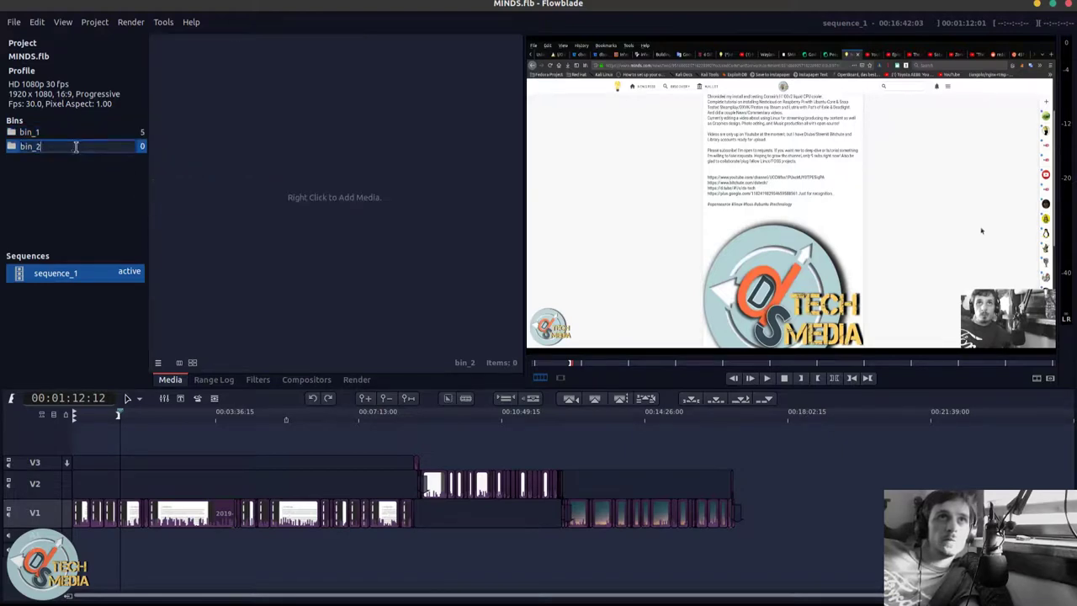
pyautogui.press('BackSpace')
pyautogui.press('BackSpace')
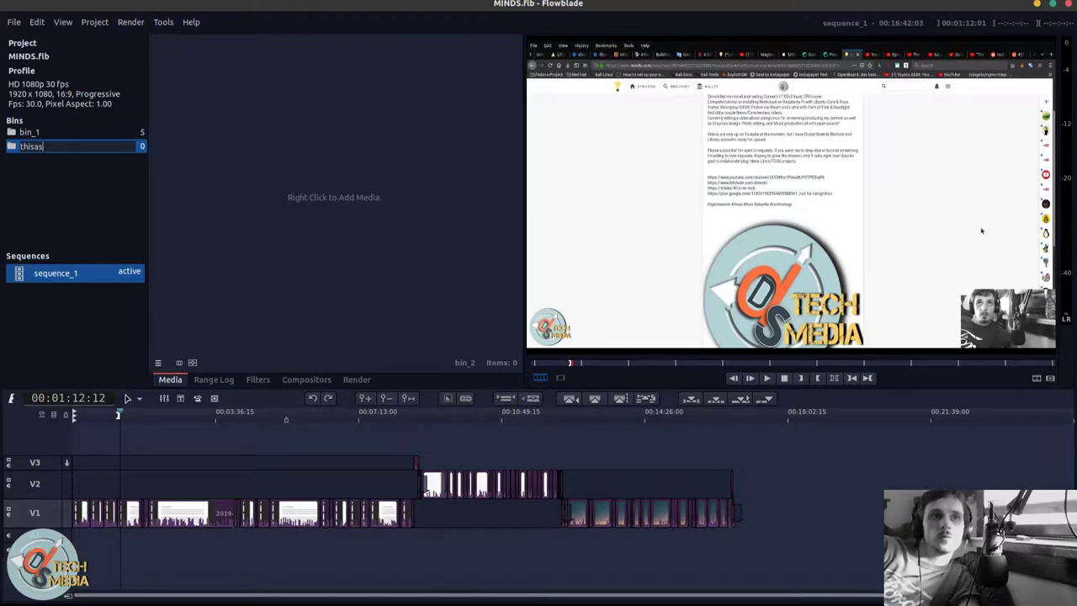
pyautogui.press('Return')
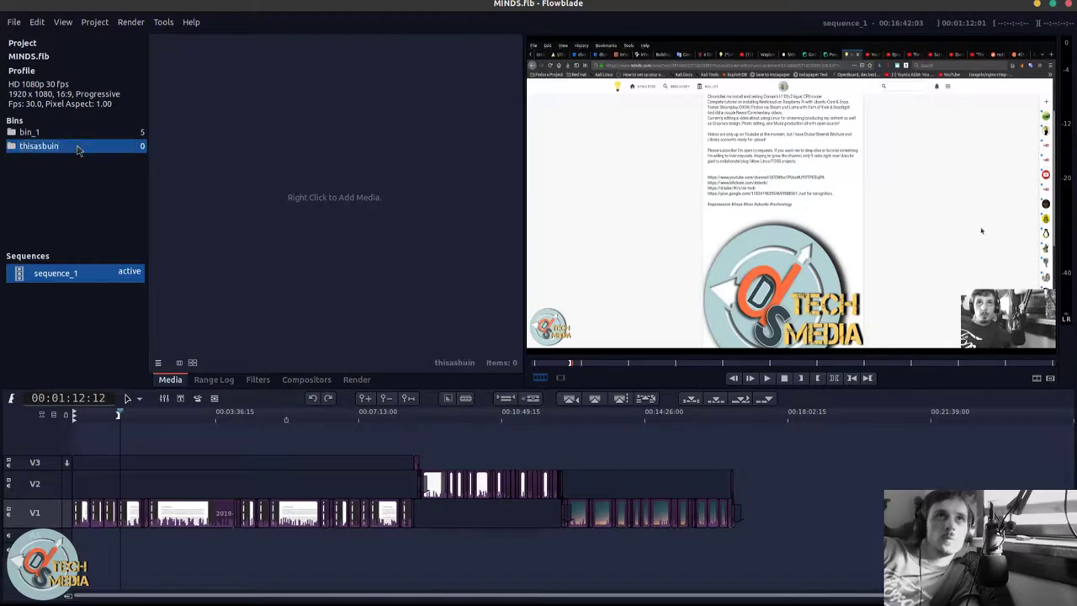
pyautogui.rightClick(68, 294)
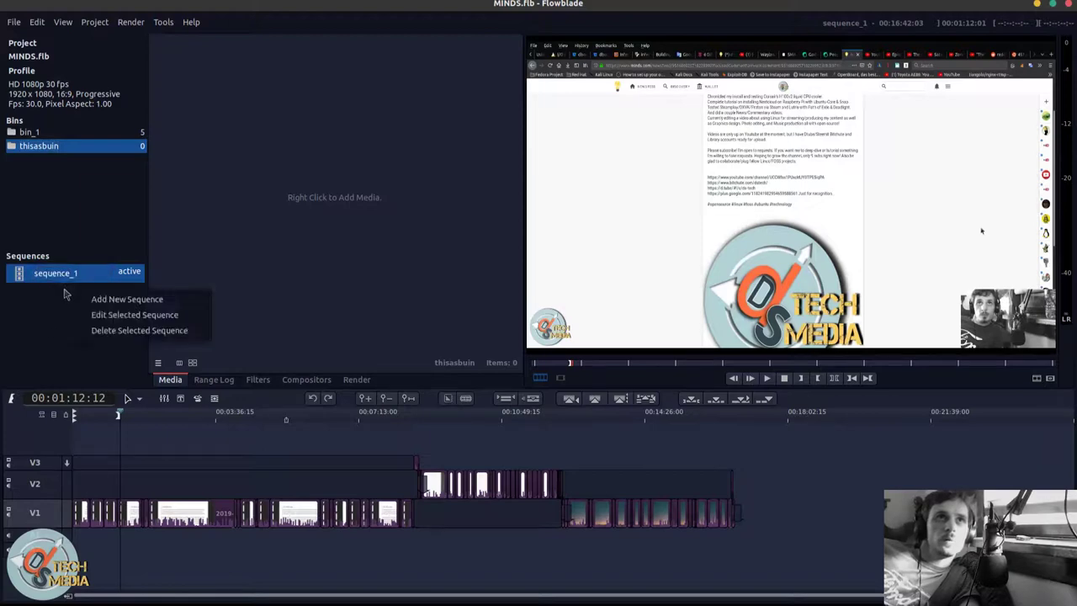
pyautogui.click(80, 300)
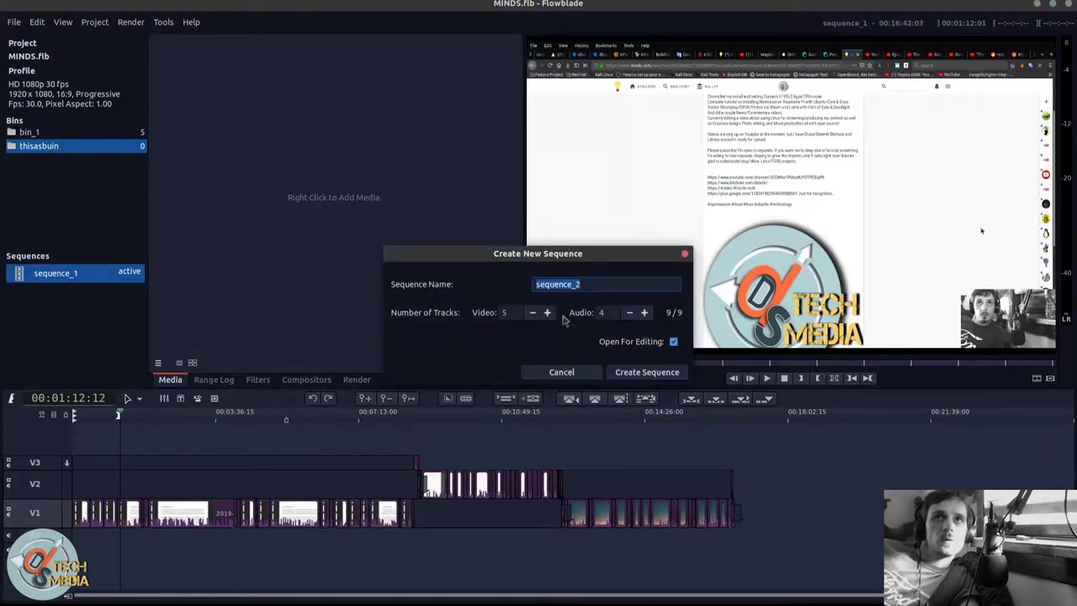
pyautogui.click(547, 312)
pyautogui.click(547, 312)
pyautogui.click(547, 312)
pyautogui.click(630, 312)
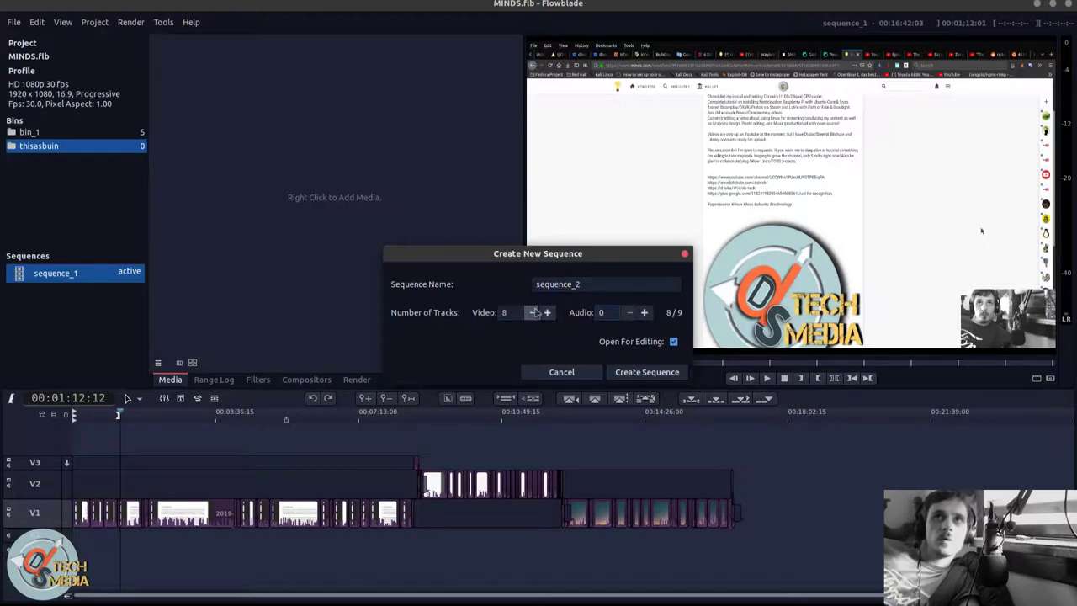
pyautogui.click(531, 312)
pyautogui.click(532, 312)
pyautogui.click(531, 312)
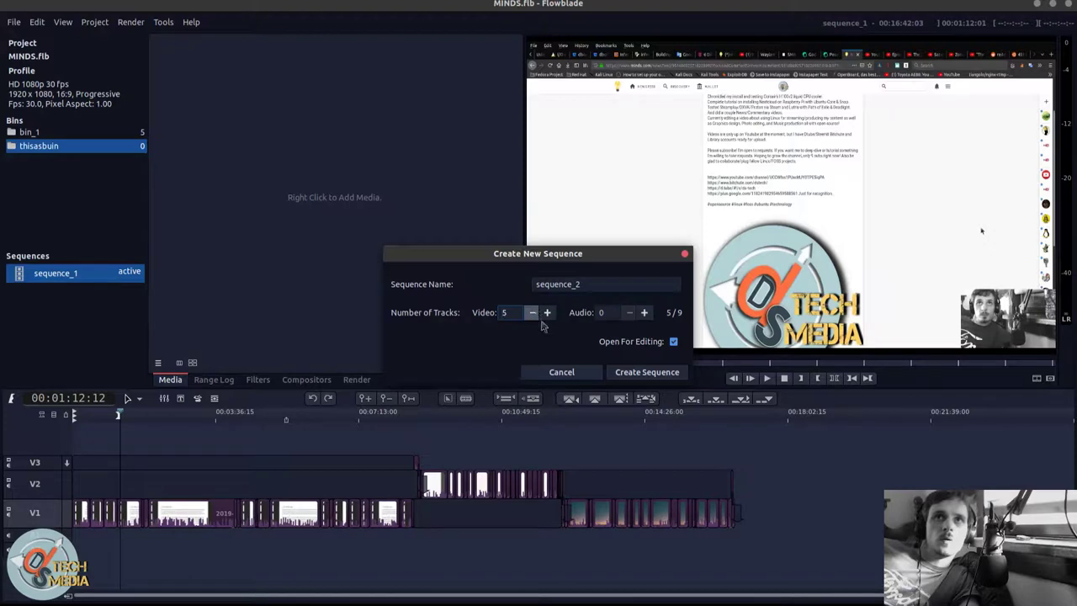
pyautogui.click(639, 373)
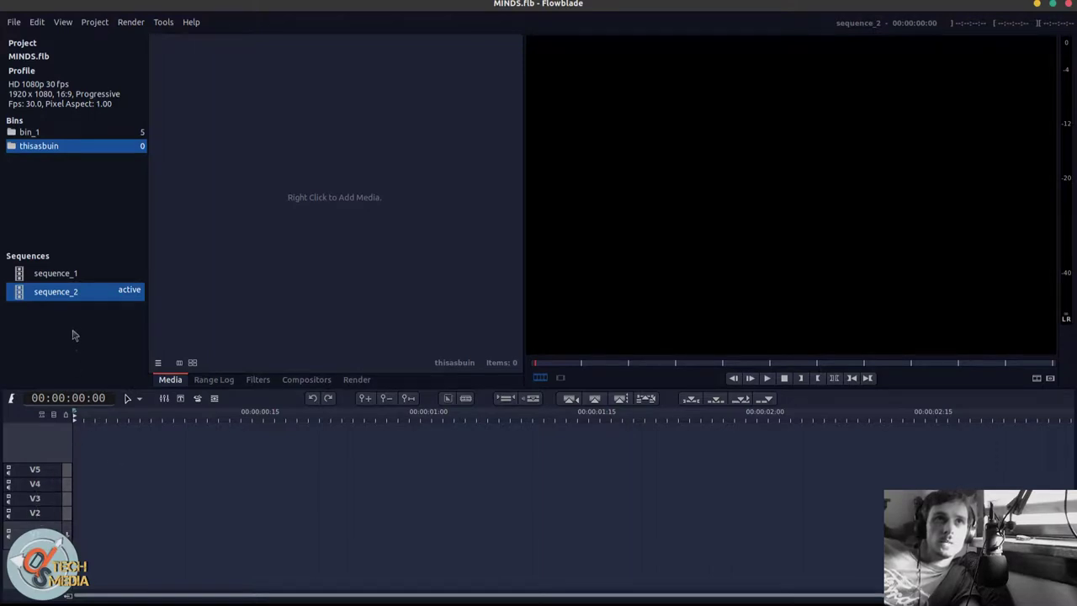
pyautogui.rightClick(74, 295)
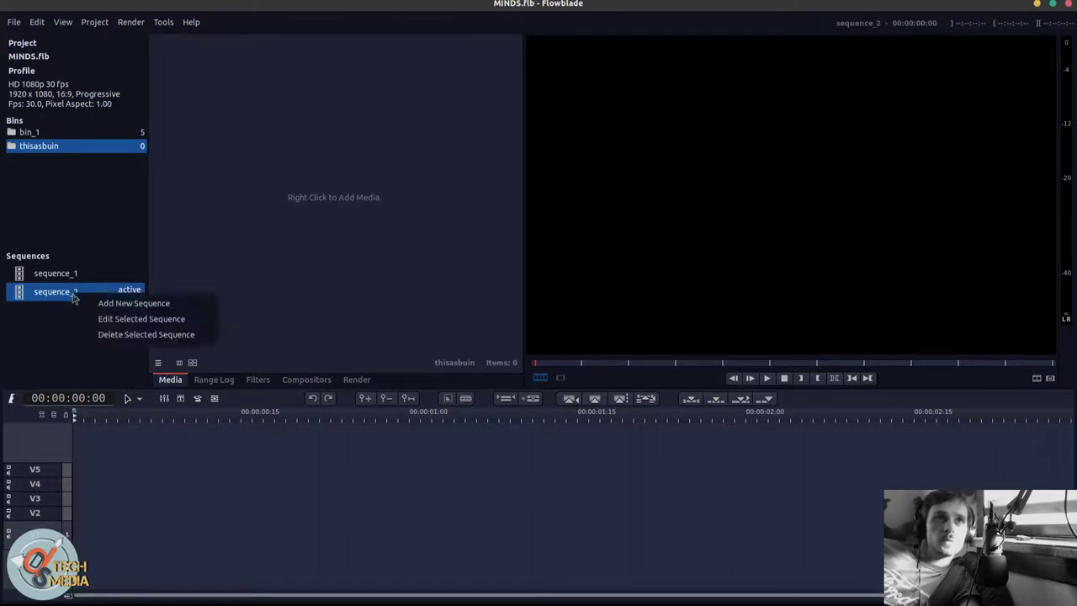
pyautogui.click(119, 335)
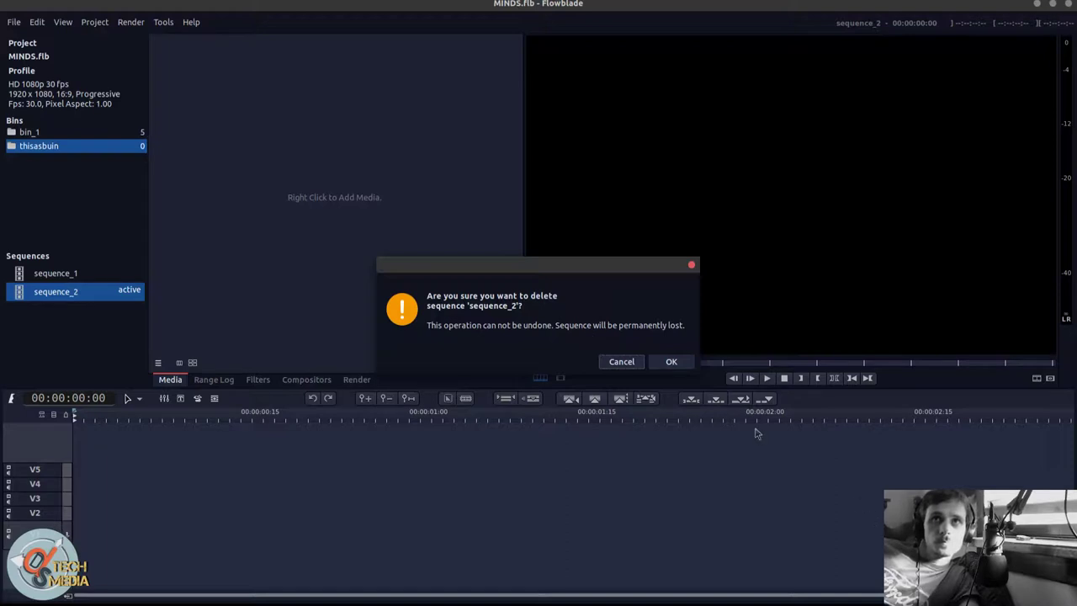
pyautogui.click(670, 361)
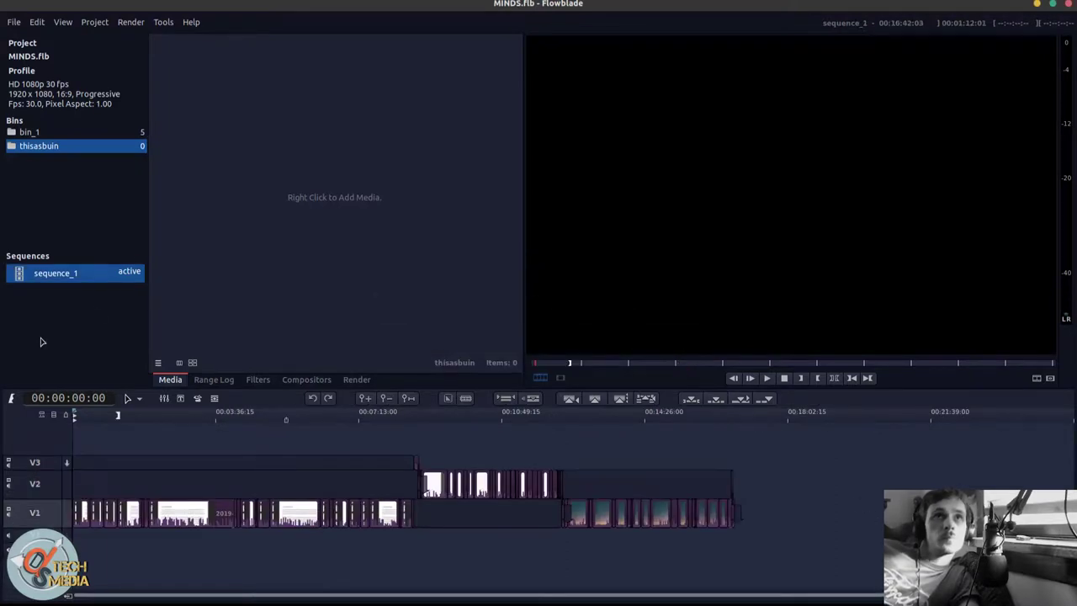
# - Select bin_1 and open the Add Image Sequence dialog from the media panel's context menu
pyautogui.rightClick(371, 192)
pyautogui.click(253, 199)
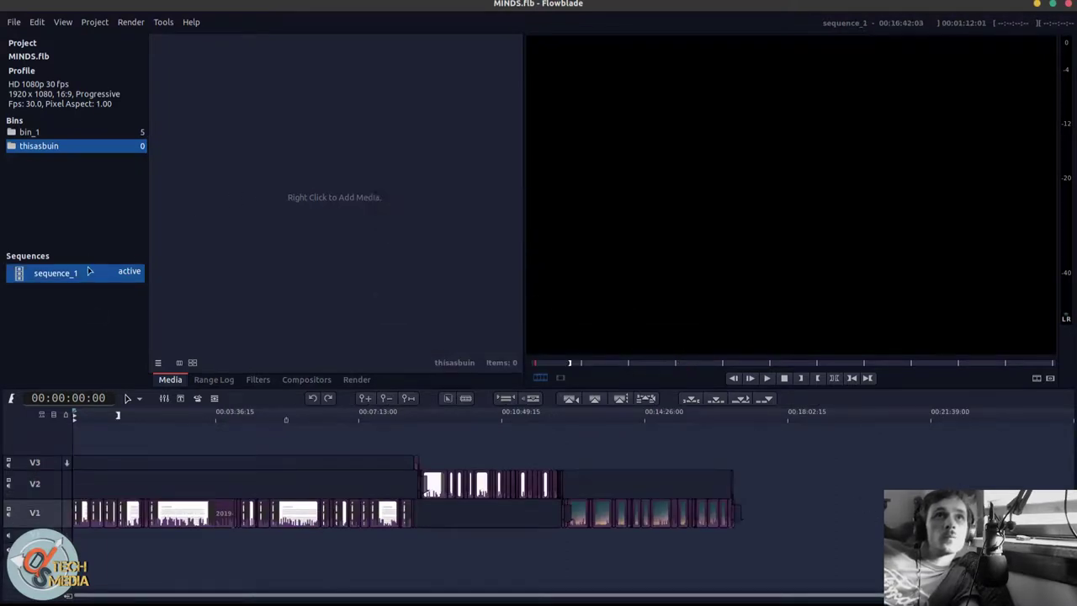
pyautogui.click(52, 136)
pyautogui.rightClick(384, 252)
pyautogui.click(446, 259)
pyautogui.click(261, 117)
pyautogui.rightClick(257, 212)
pyautogui.click(316, 236)
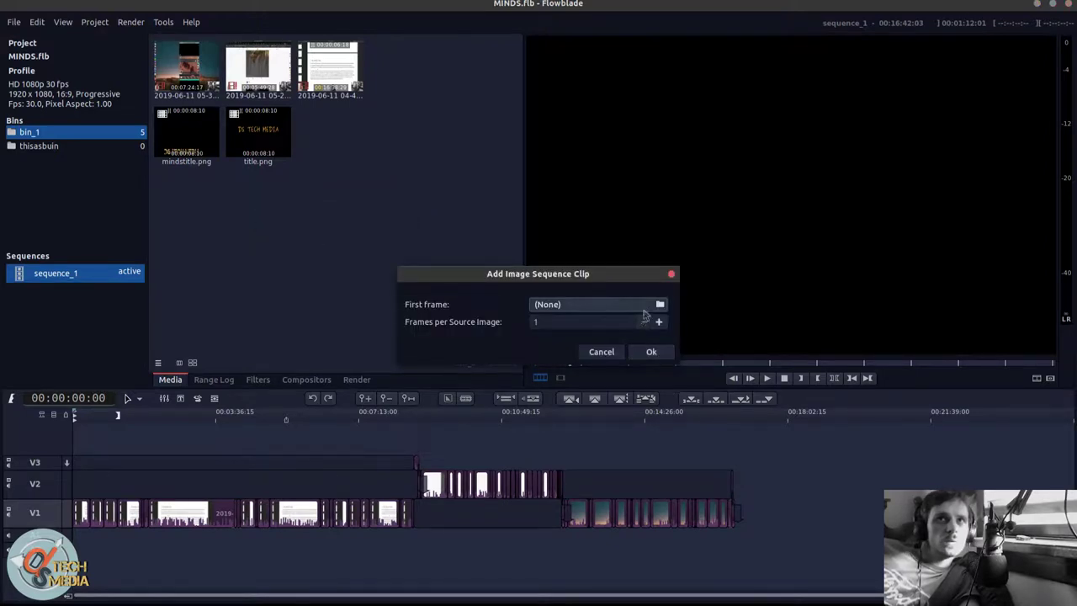
# - Close the image sequence dialog without a file and turn all timeline filters on
pyautogui.press('Return')
pyautogui.press('Return')
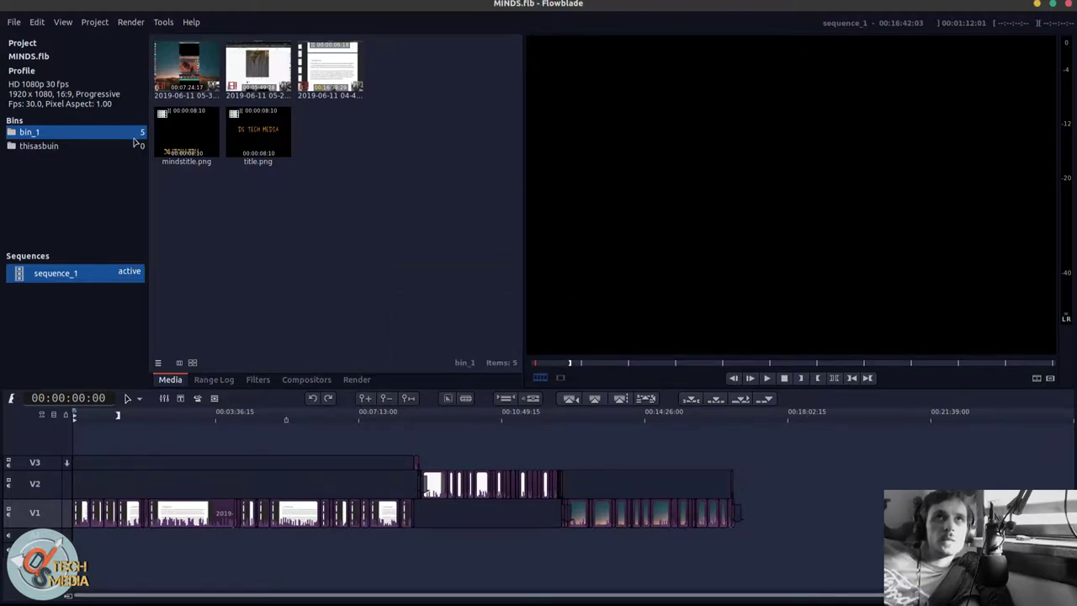
pyautogui.click(11, 23)
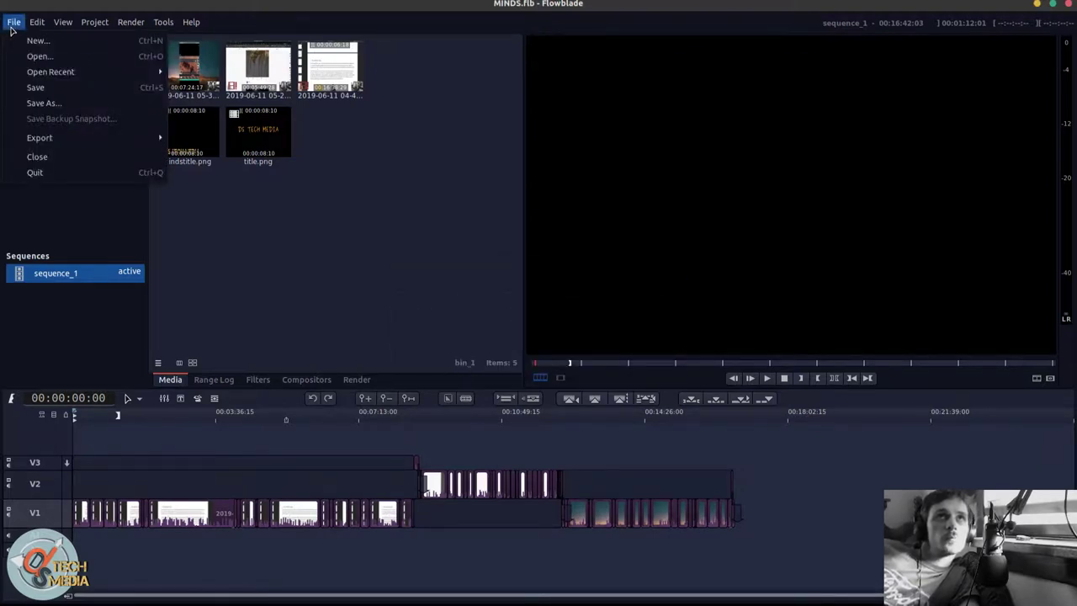
pyautogui.moveTo(31, 22)
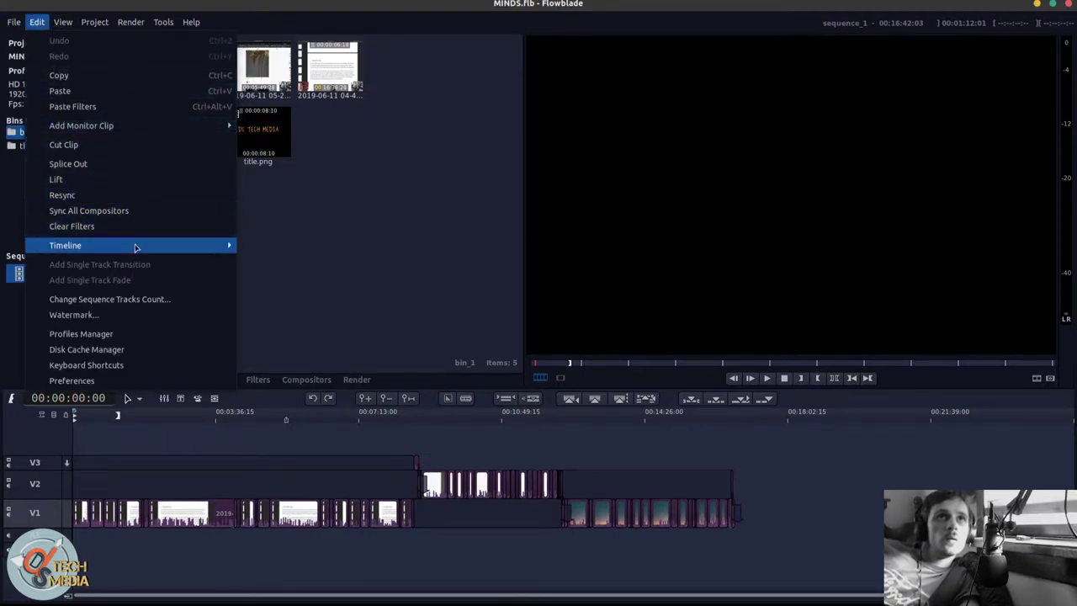
pyautogui.moveTo(137, 250)
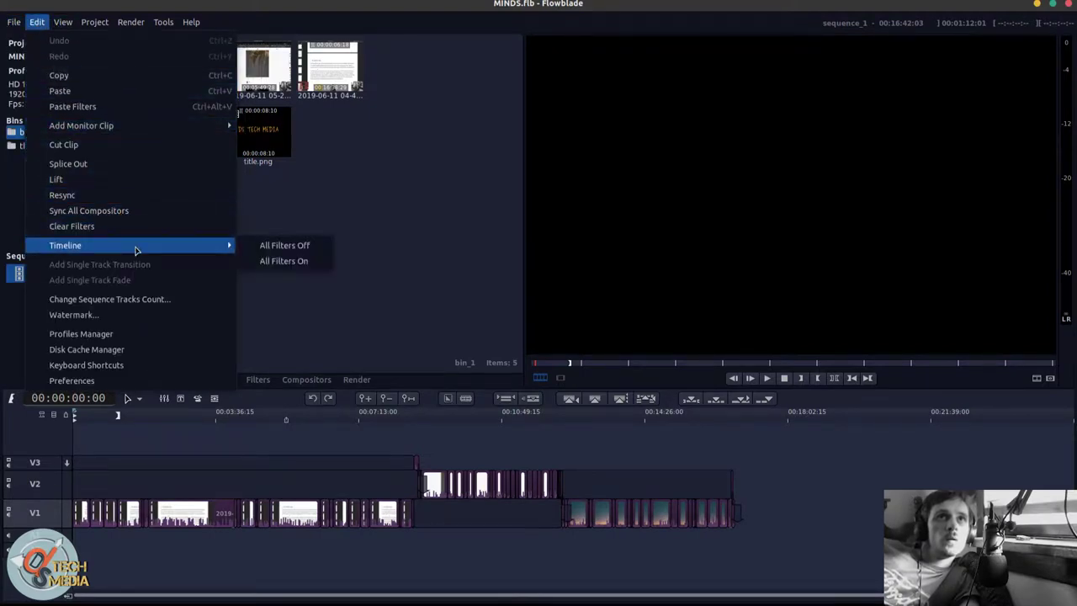
pyautogui.click(307, 261)
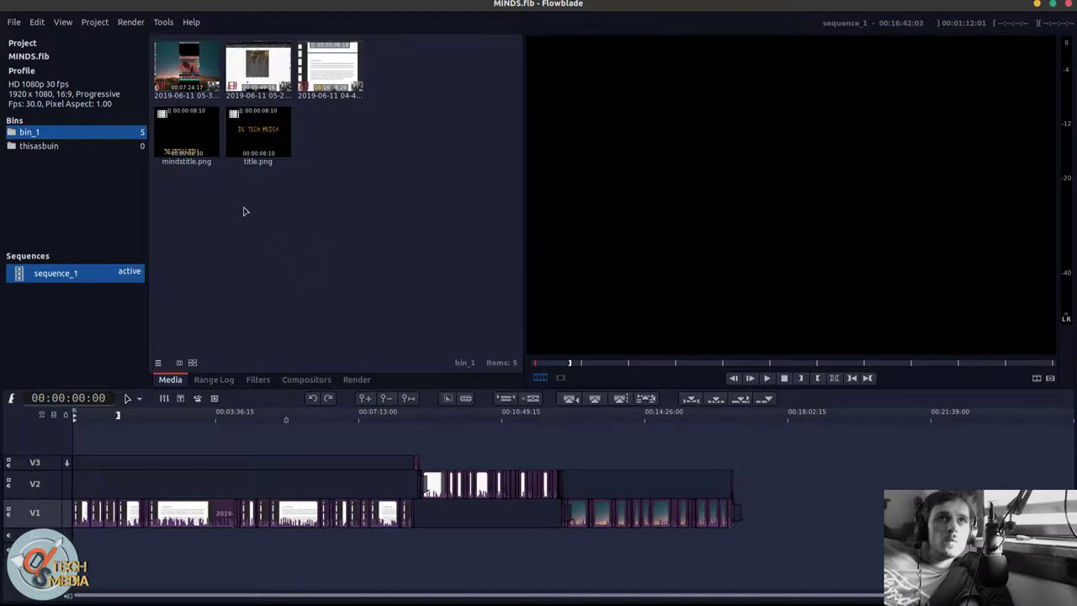
# - Switch all timeline filters off, then back on again
pyautogui.click(37, 22)
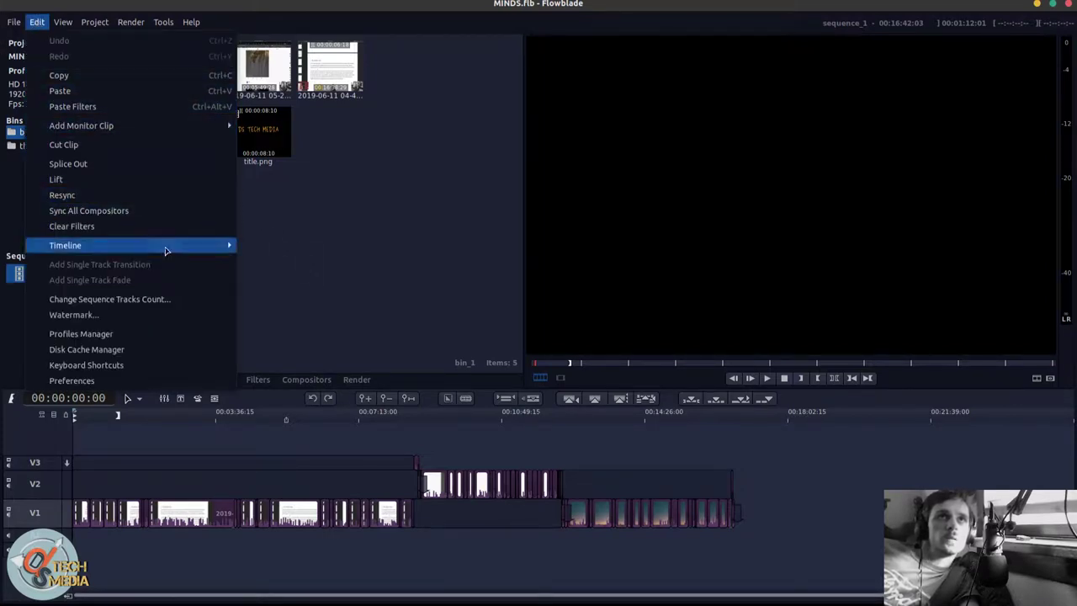
pyautogui.click(300, 250)
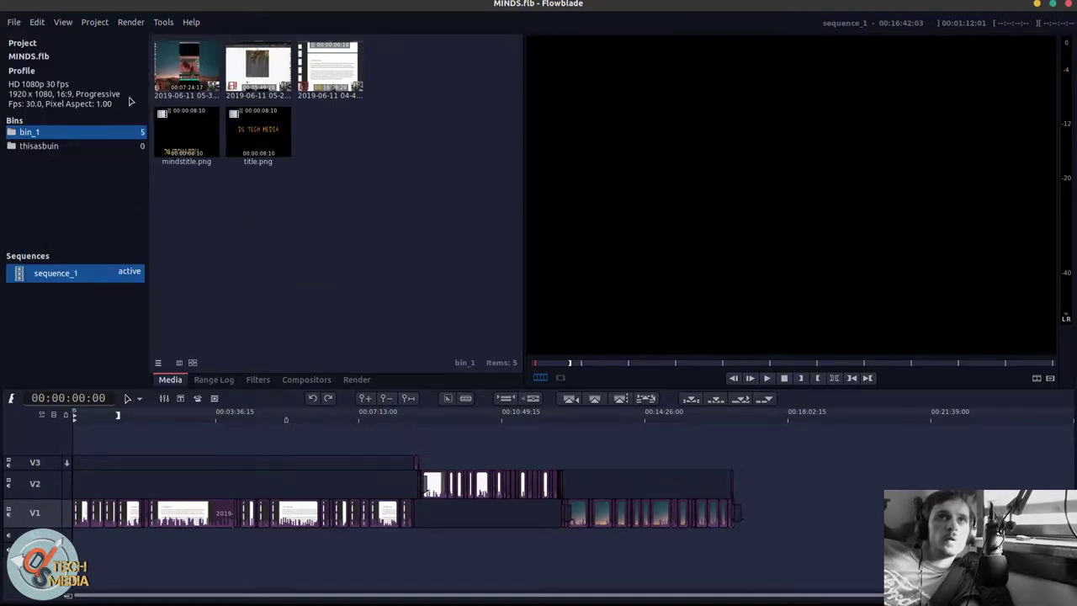
pyautogui.click(44, 24)
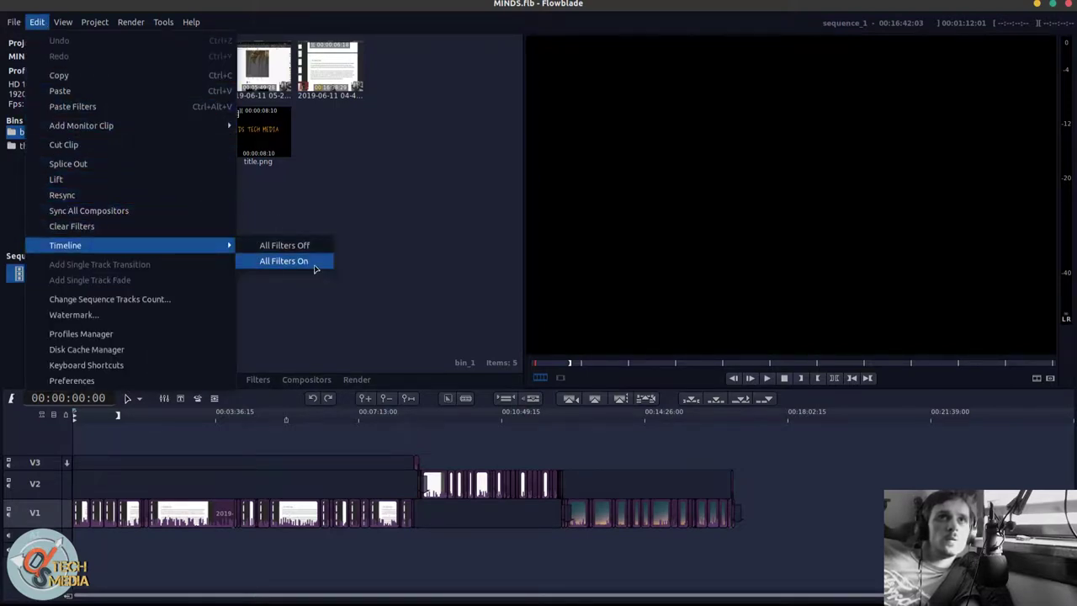
pyautogui.click(313, 263)
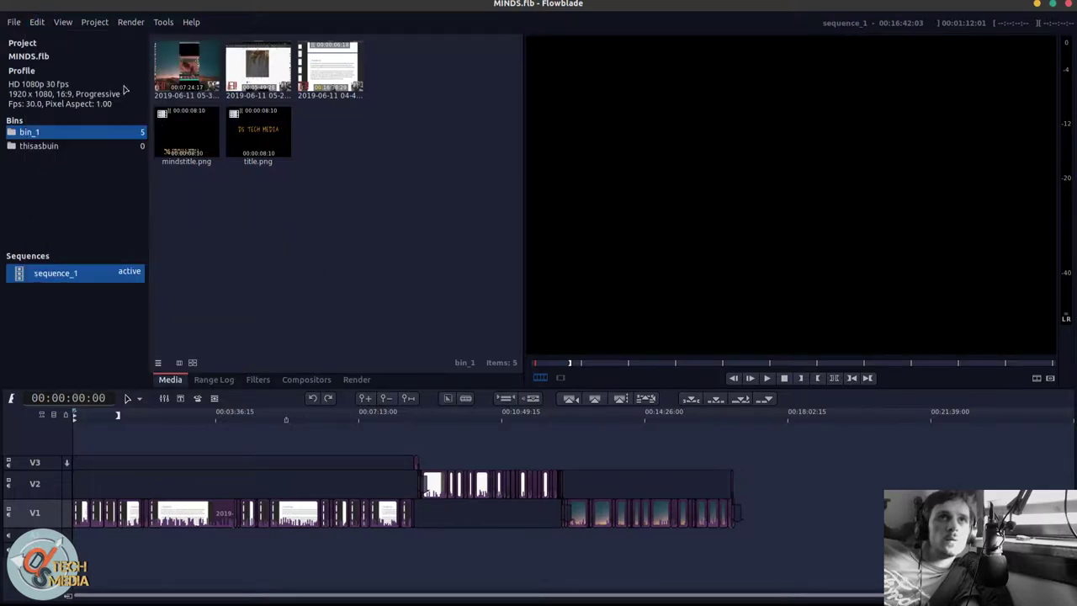
pyautogui.click(37, 22)
pyautogui.click(126, 302)
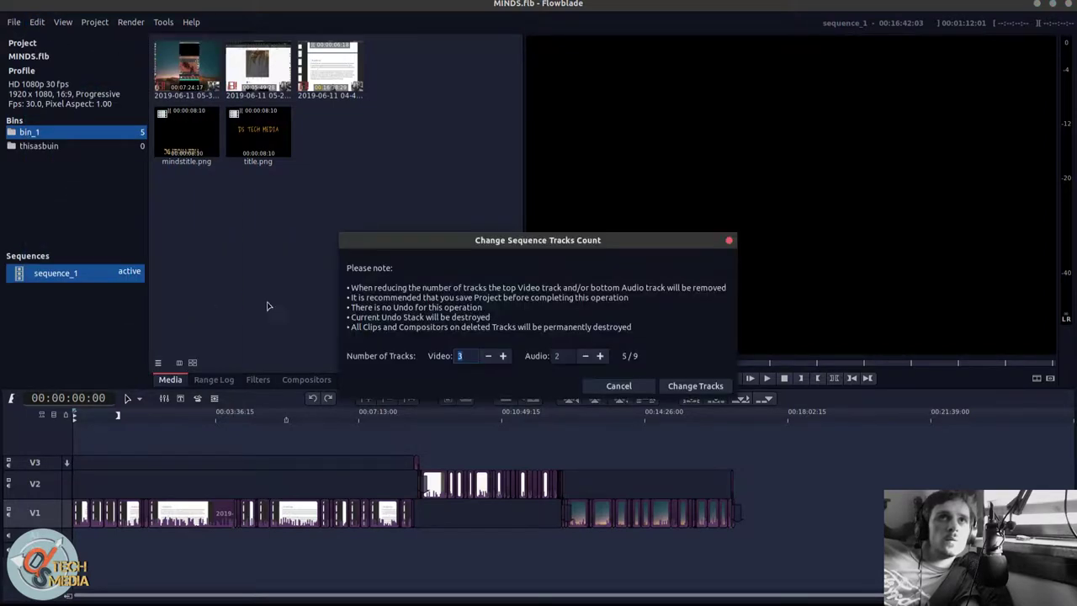
pyautogui.press('Escape')
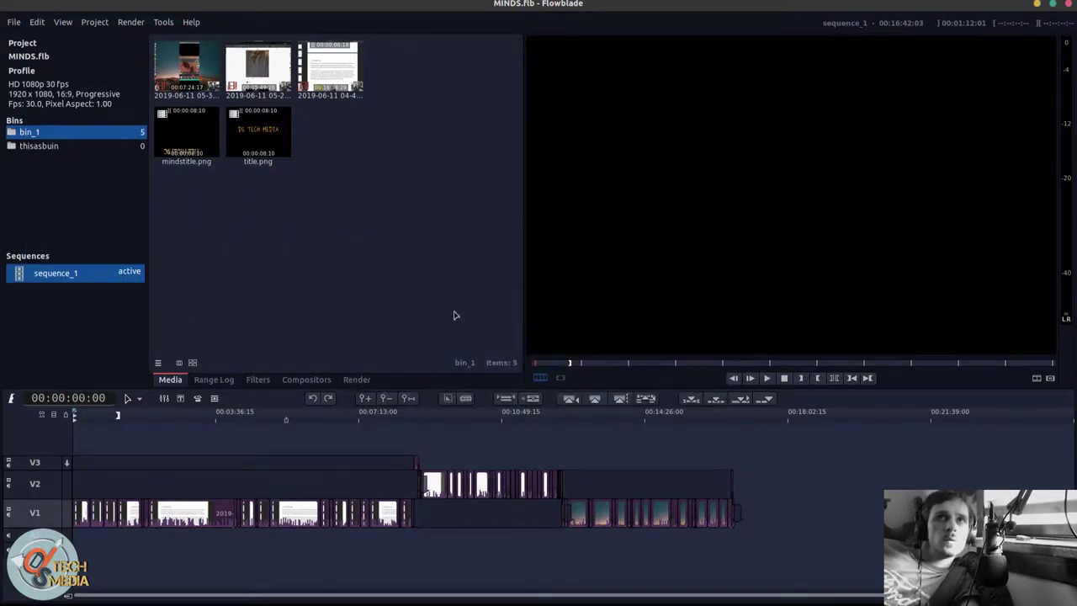
pyautogui.click(37, 22)
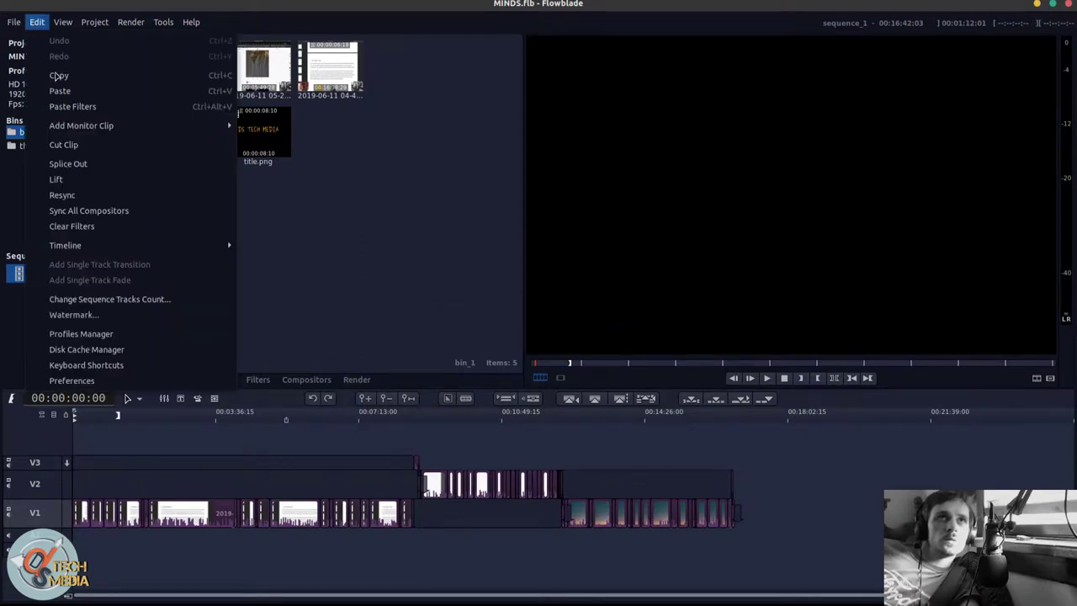
pyautogui.click(143, 319)
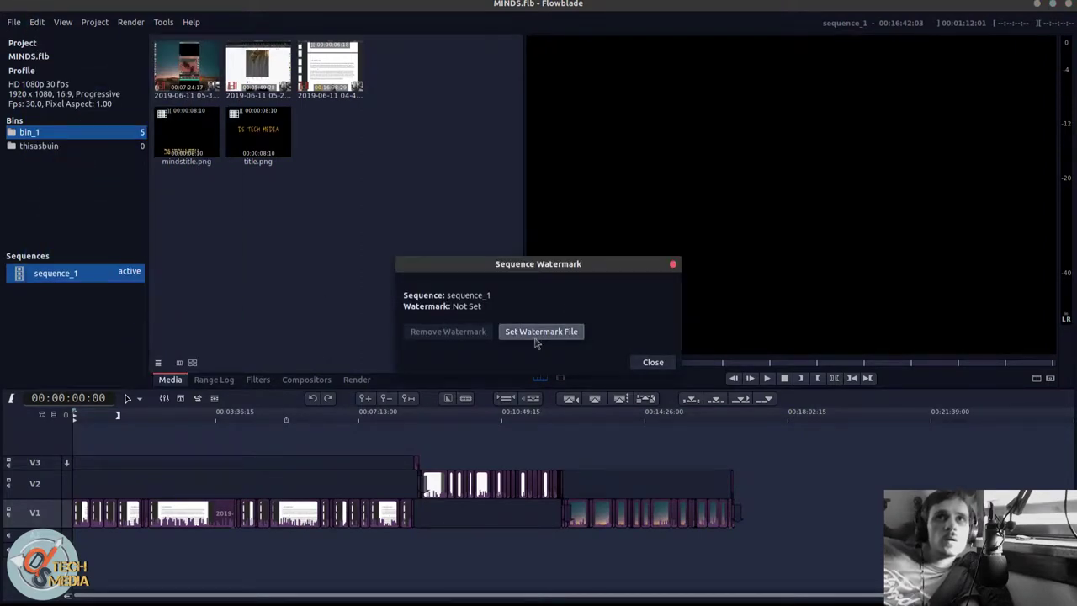
pyautogui.click(649, 361)
pyautogui.click(36, 22)
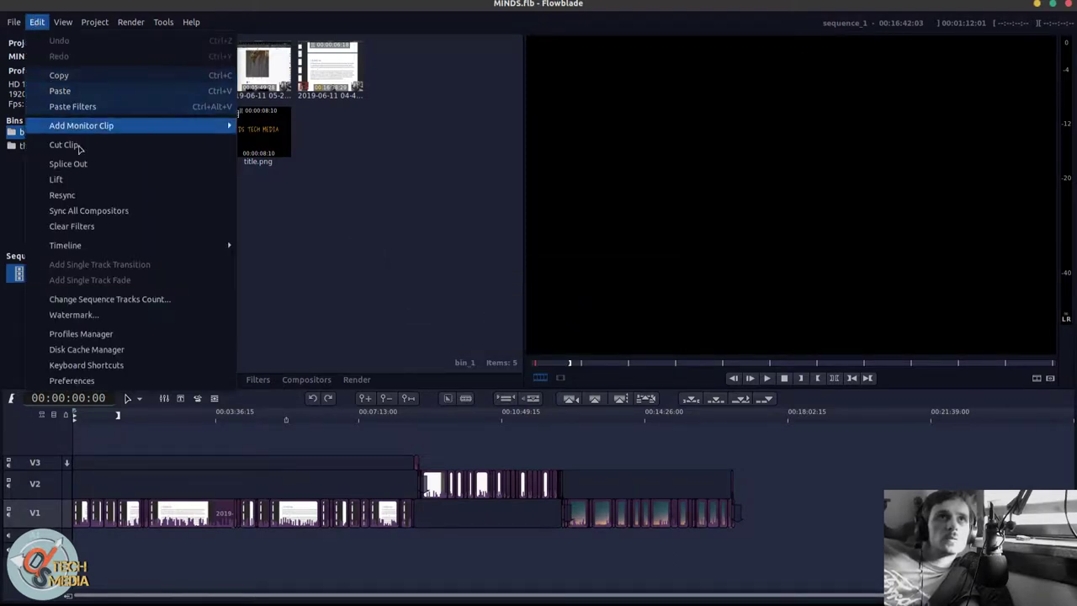
pyautogui.click(126, 351)
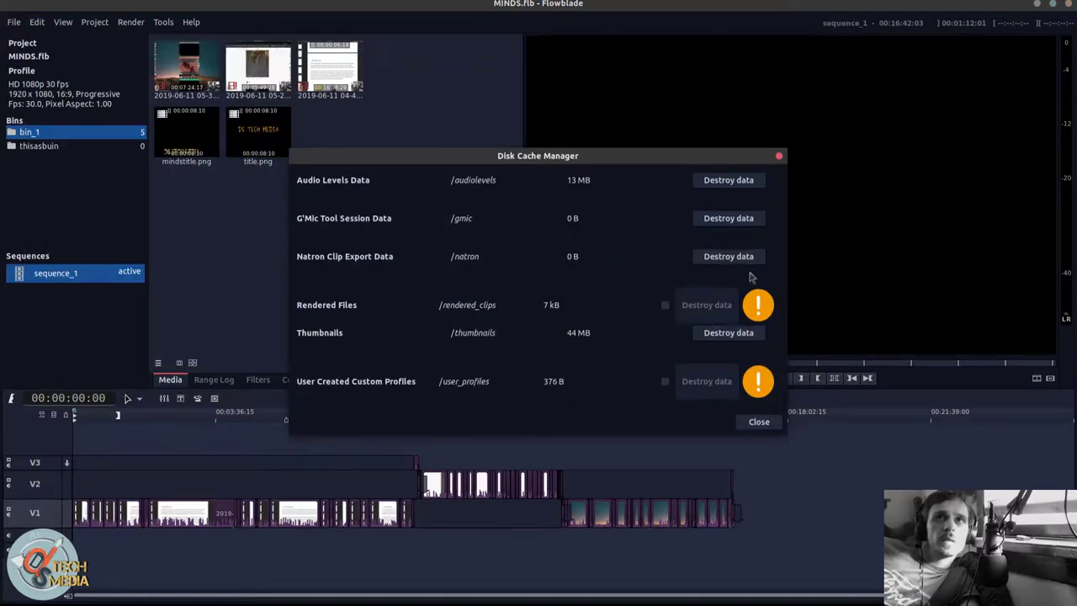
pyautogui.press('Escape')
pyautogui.click(13, 22)
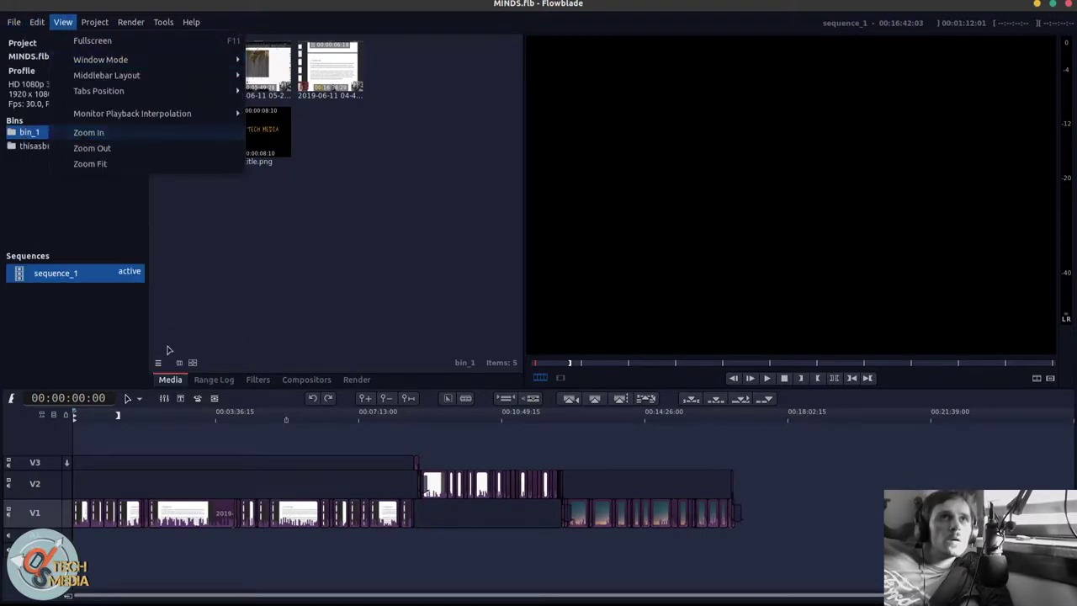
pyautogui.moveTo(46, 18)
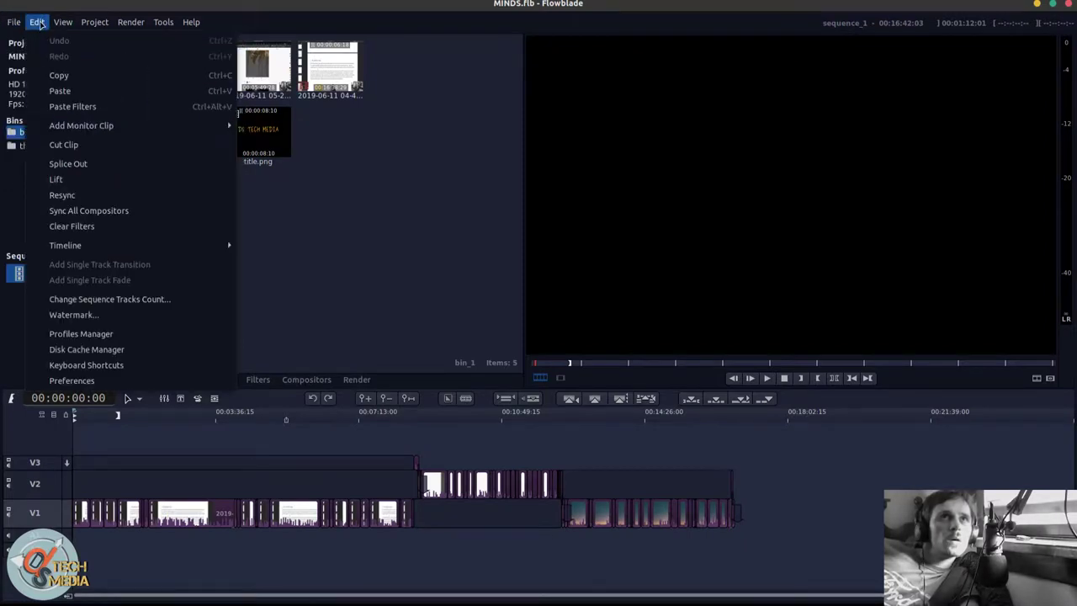
pyautogui.click(135, 339)
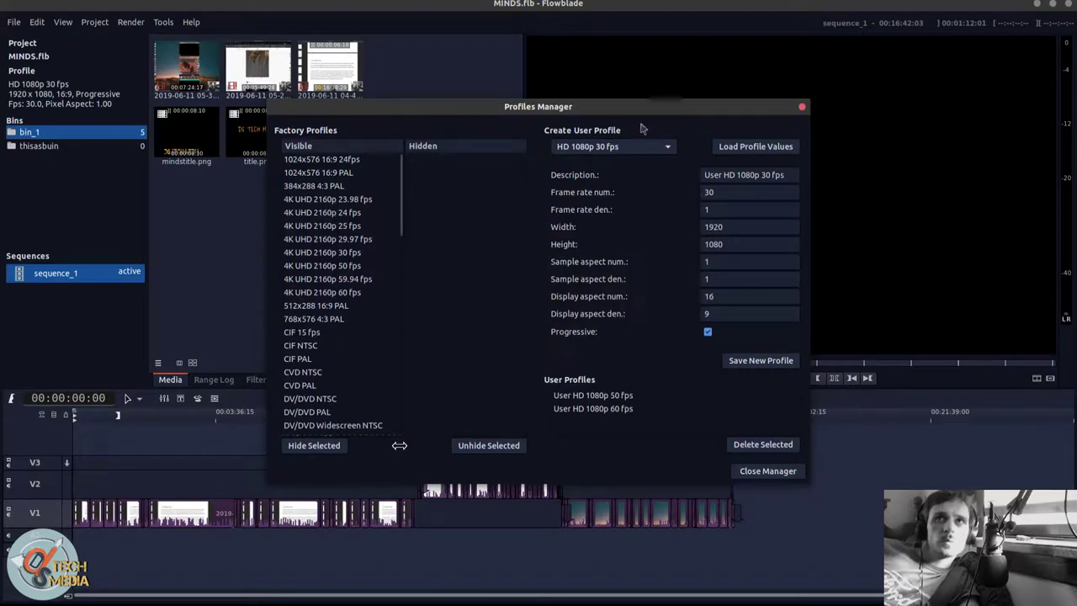
pyautogui.press('Escape')
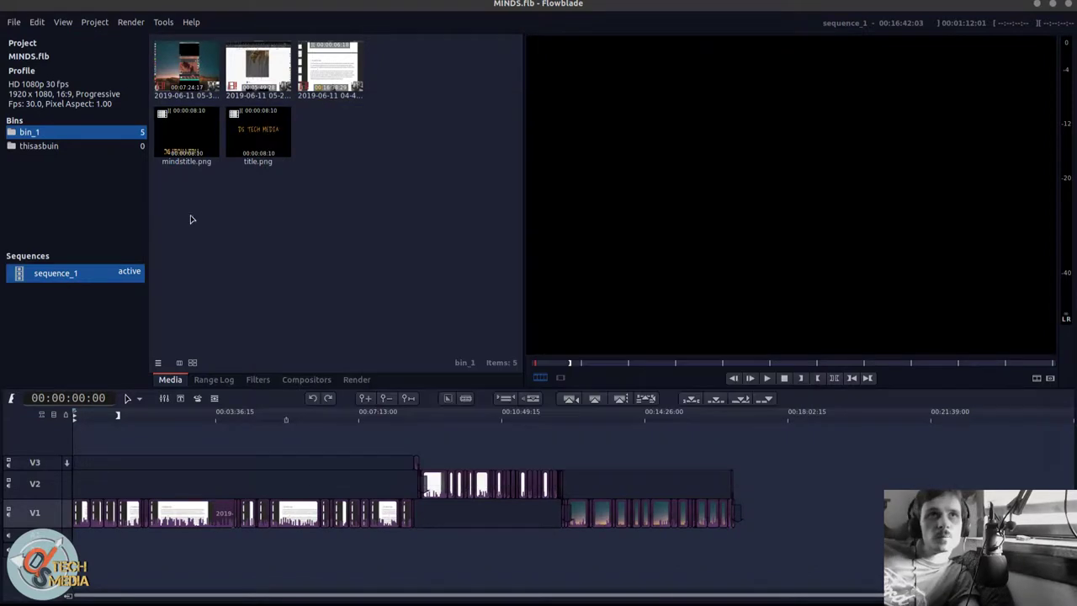
# - Open Editor Preferences and review the Editing and Playback pages
pyautogui.click(36, 23)
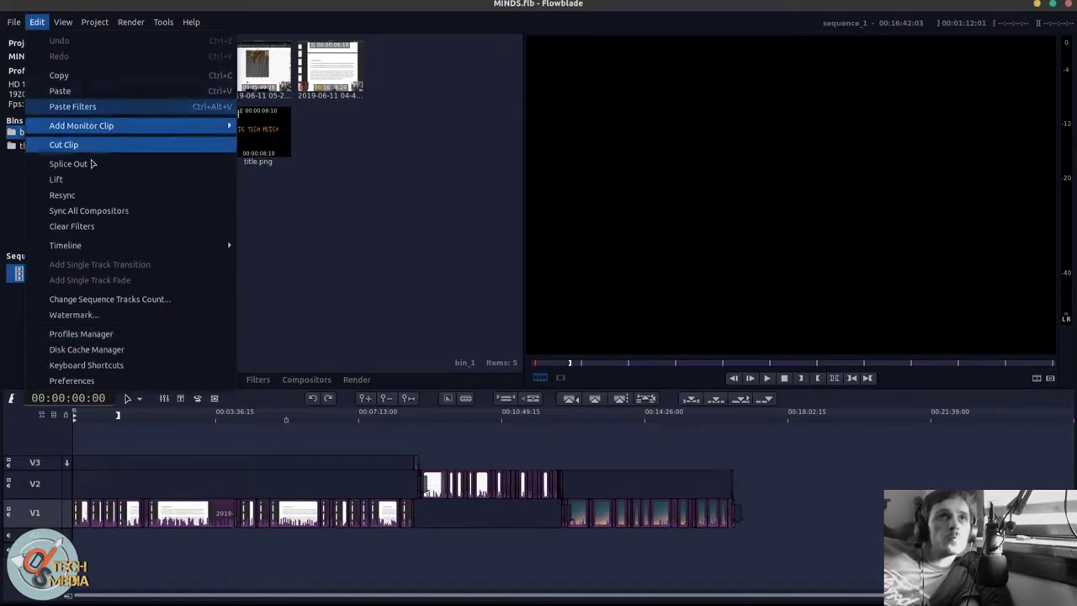
pyautogui.click(201, 390)
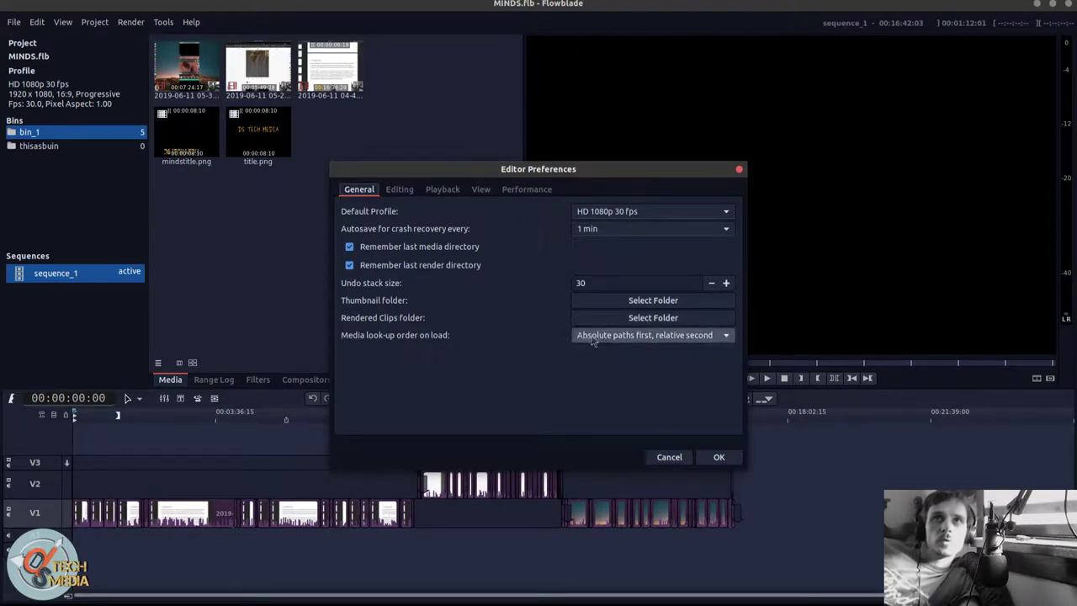
pyautogui.click(398, 192)
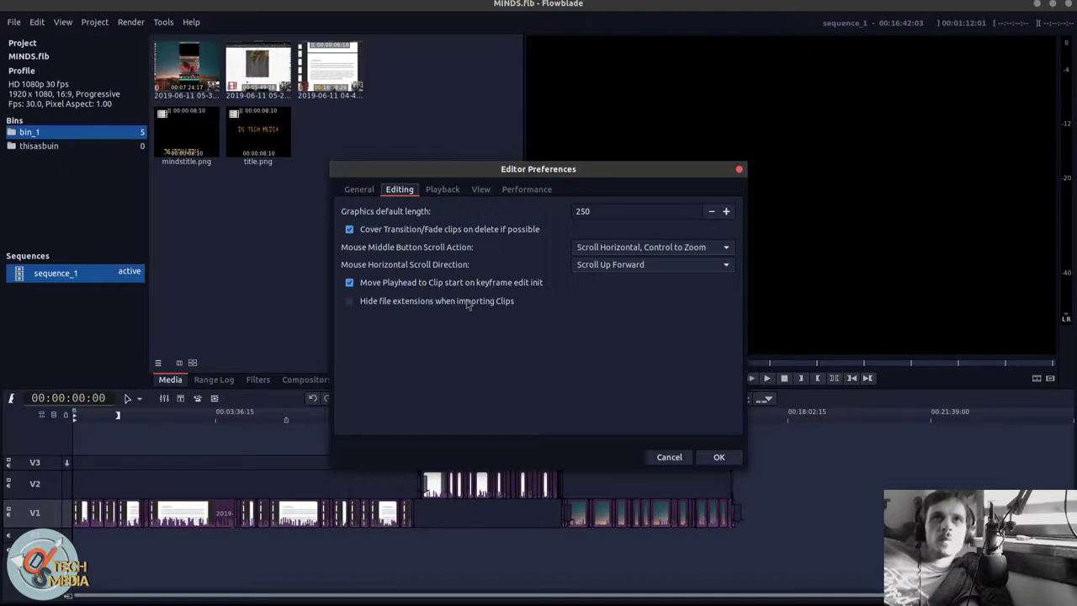
pyautogui.click(441, 192)
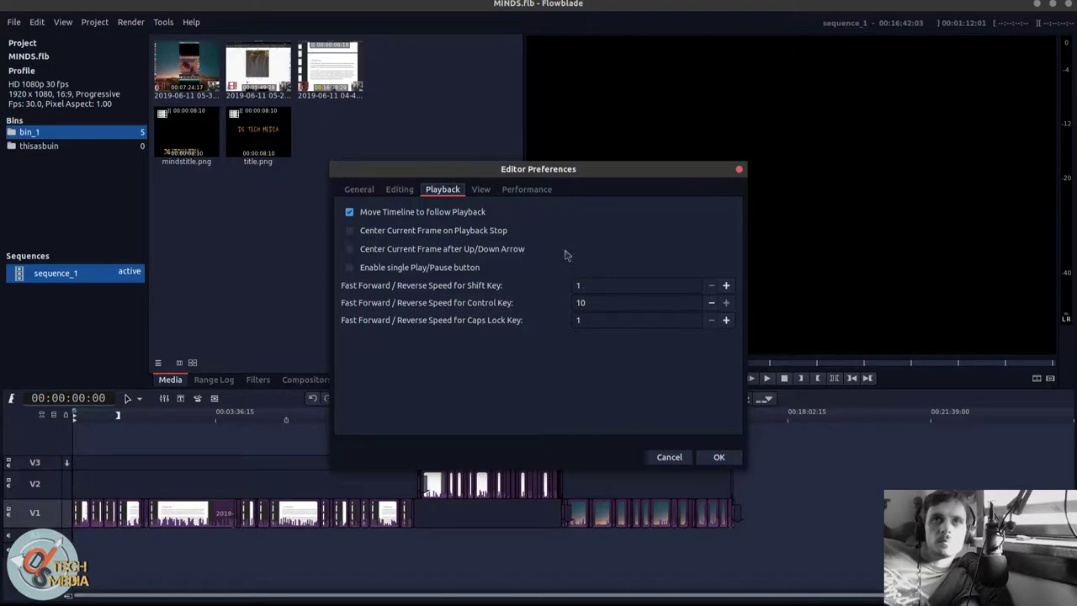
# - On the View page, keep single-window mode and the Glass button style
pyautogui.click(480, 190)
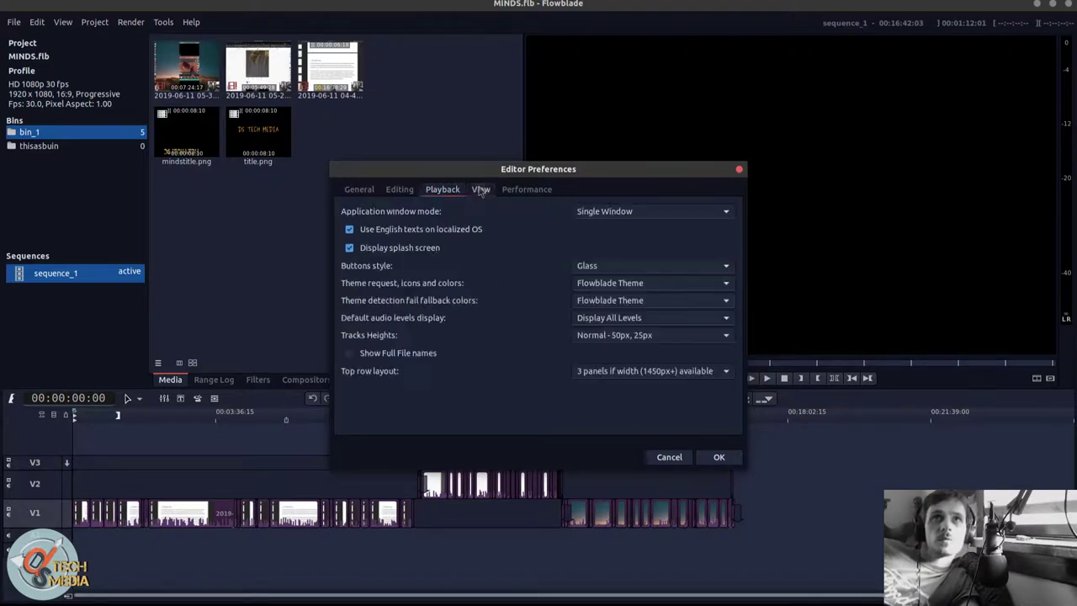
pyautogui.click(695, 217)
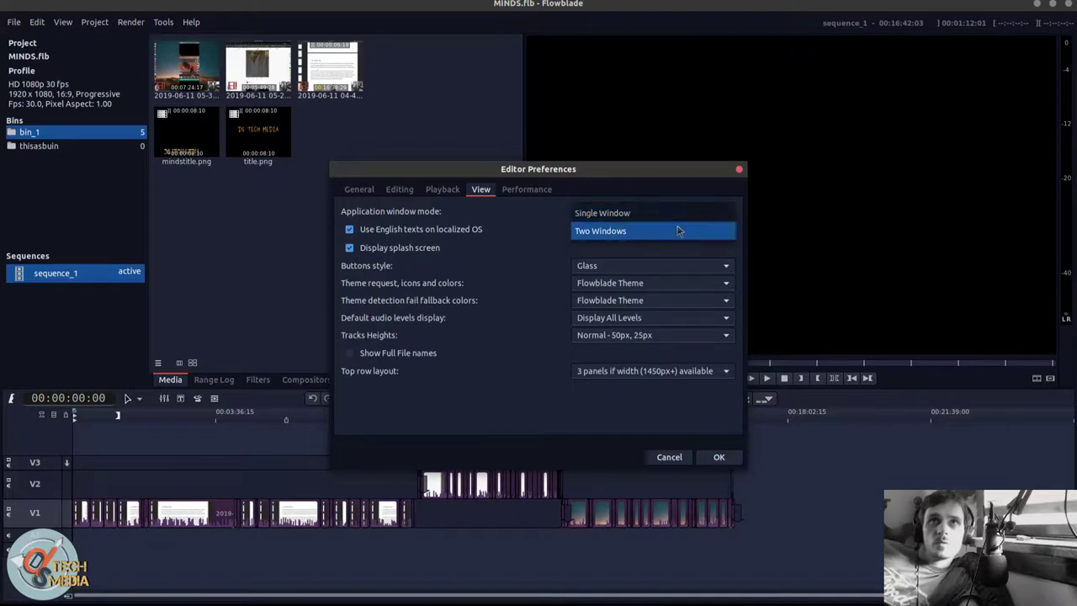
pyautogui.click(633, 187)
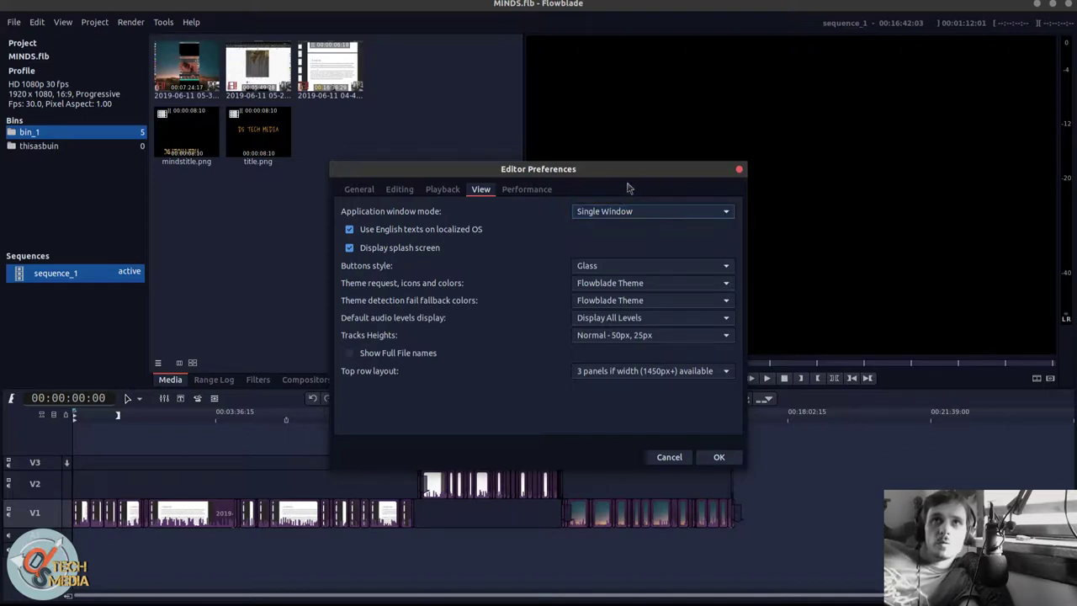
pyautogui.click(638, 268)
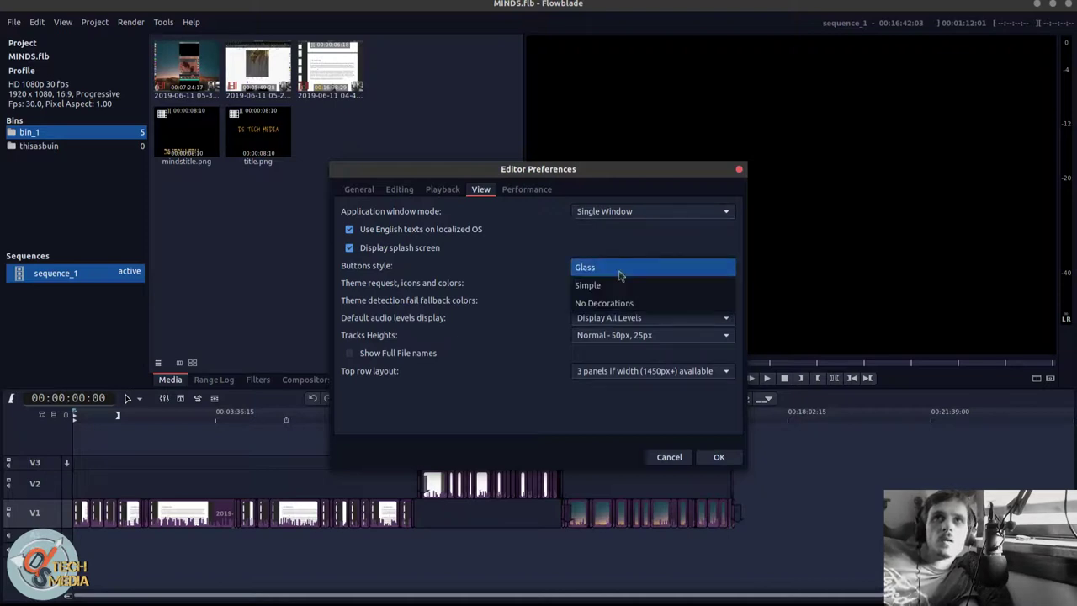
pyautogui.click(621, 269)
pyautogui.click(627, 269)
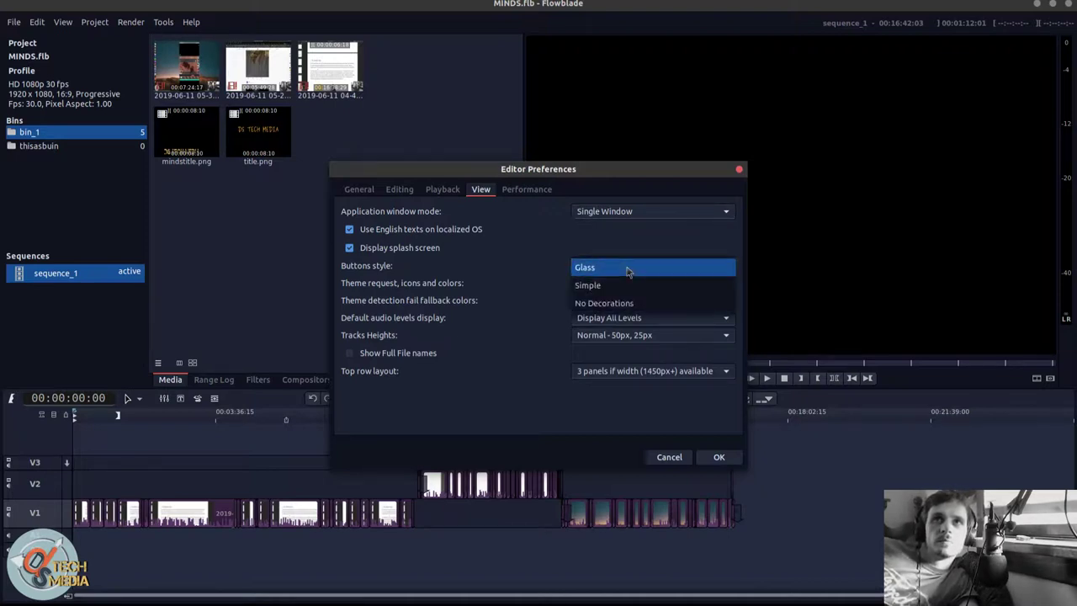
pyautogui.click(627, 270)
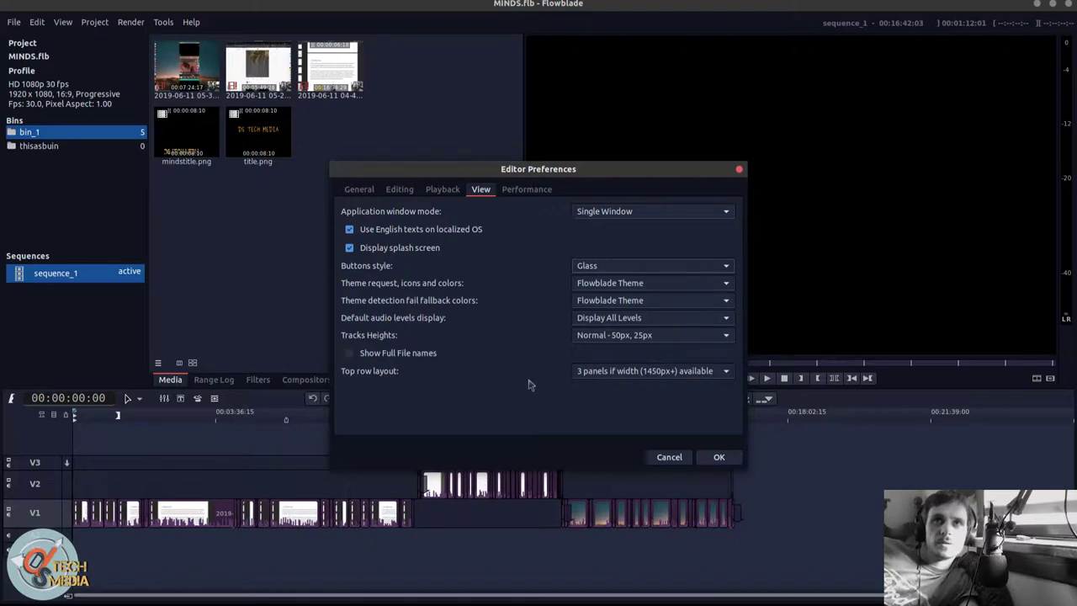
# - Keep the three-panel top row layout, check Performance settings, and cancel Preferences
pyautogui.click(648, 376)
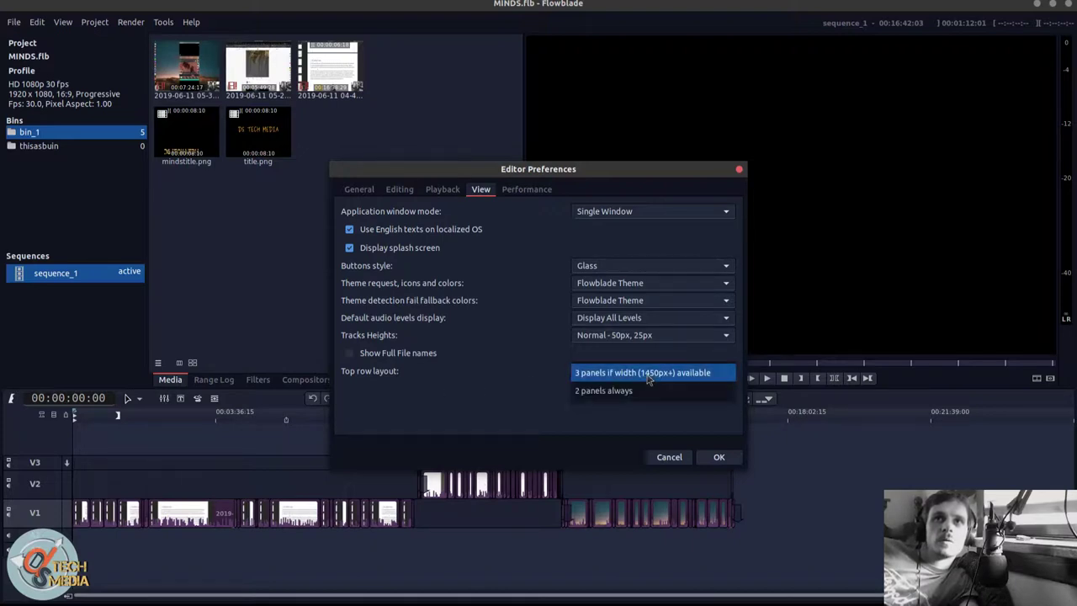
pyautogui.click(648, 378)
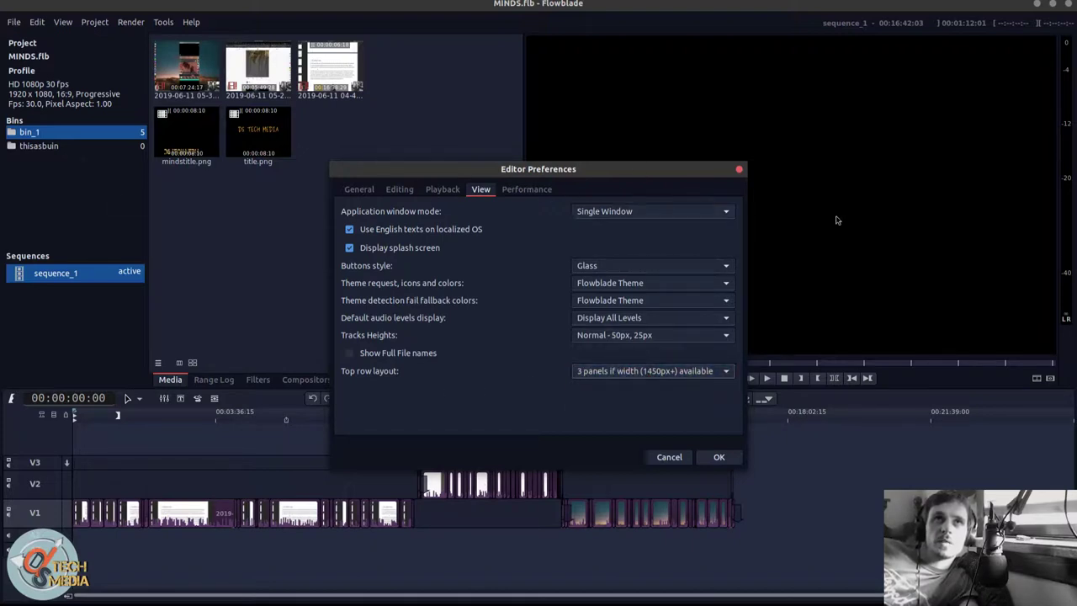
pyautogui.click(520, 189)
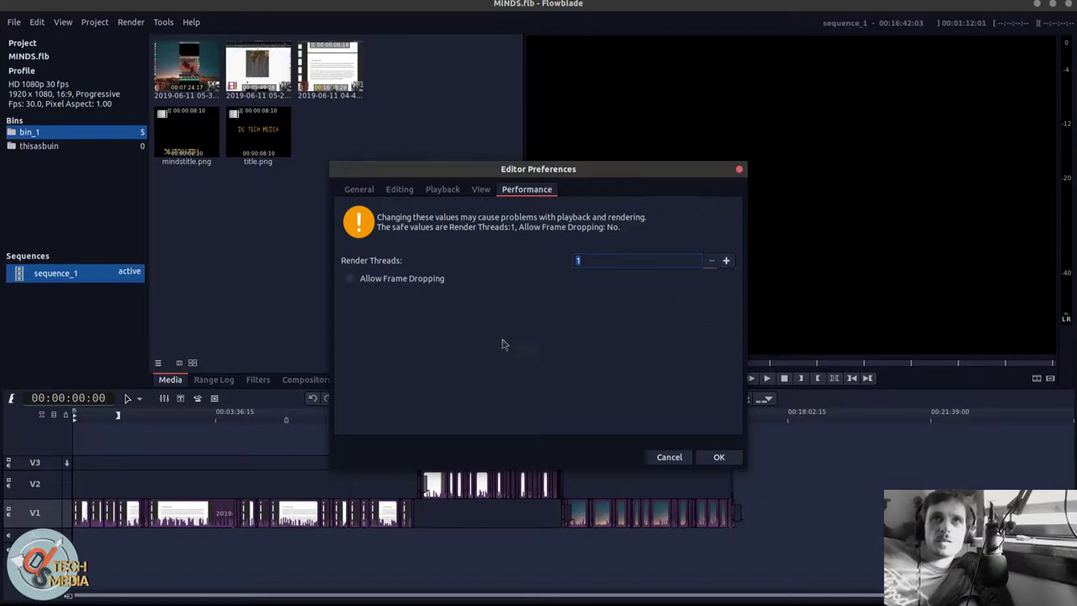
pyautogui.click(670, 456)
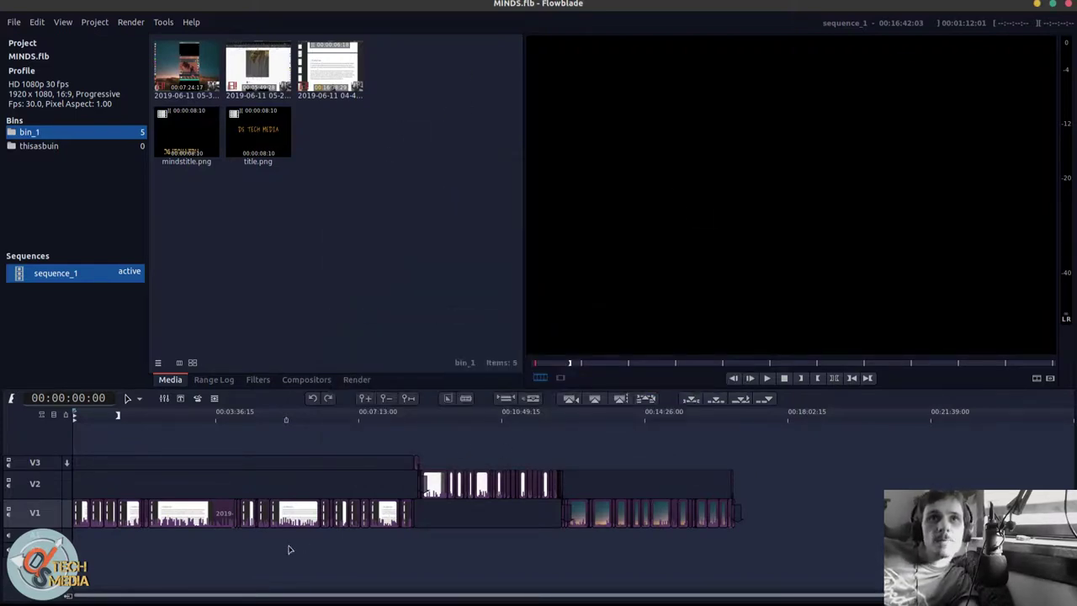
pyautogui.scroll(2, 244, 522)
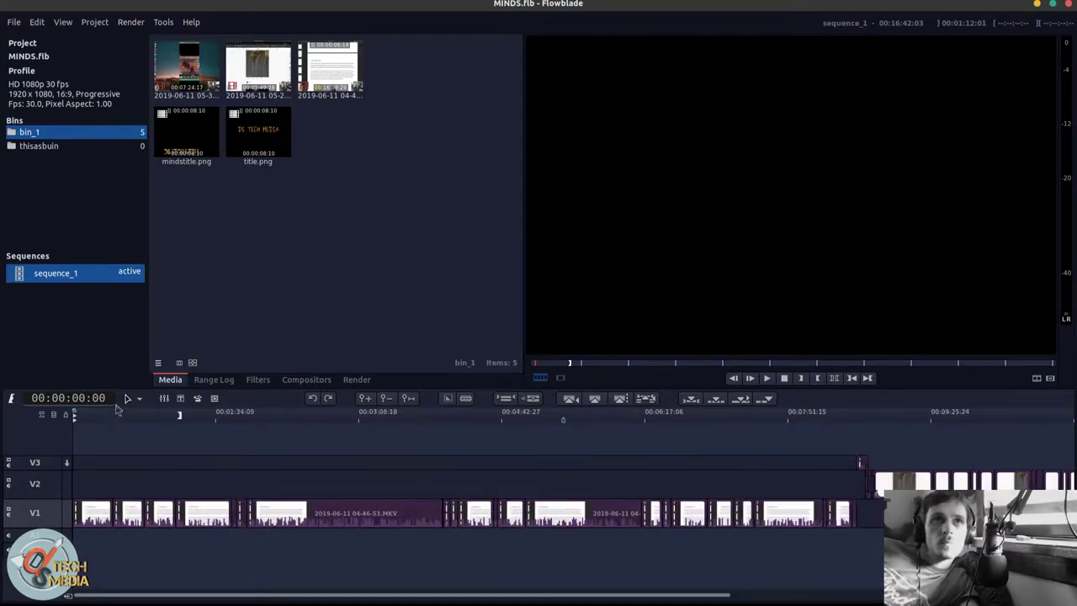
pyautogui.click(13, 399)
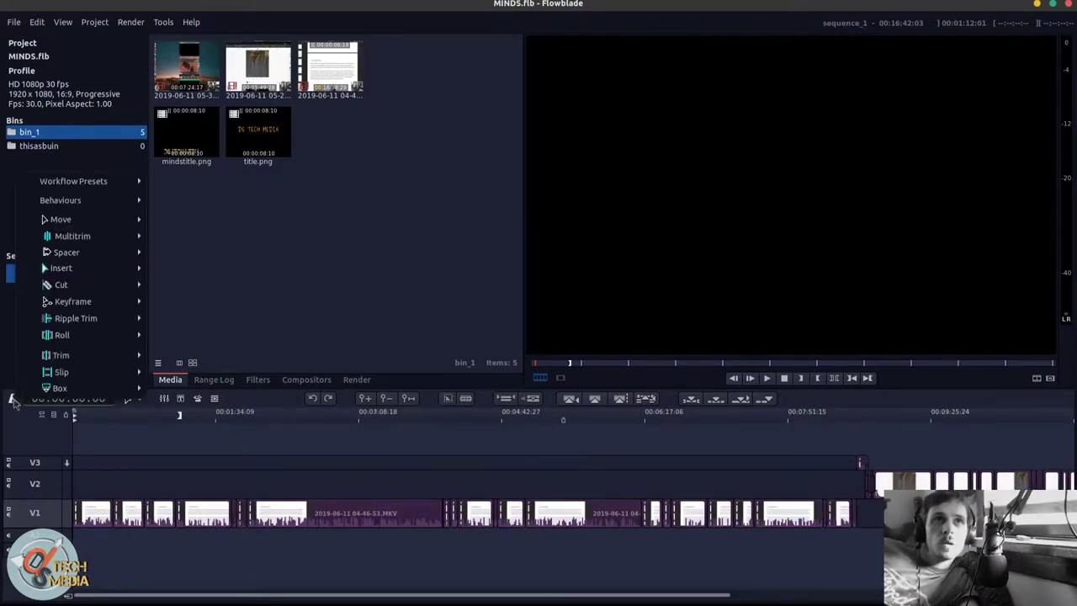
pyautogui.moveTo(127, 181)
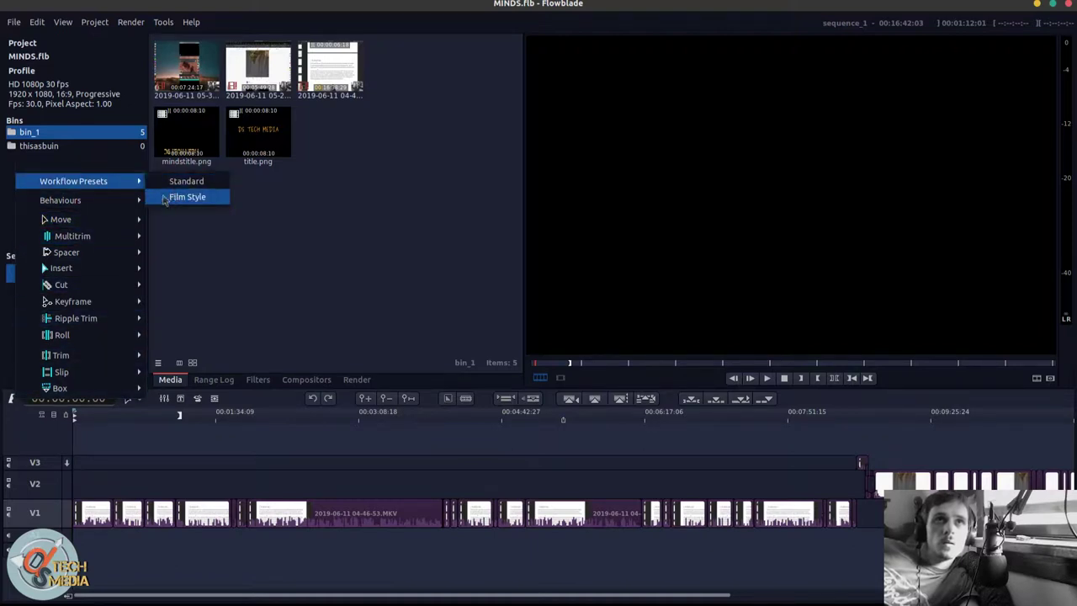
pyautogui.moveTo(119, 205)
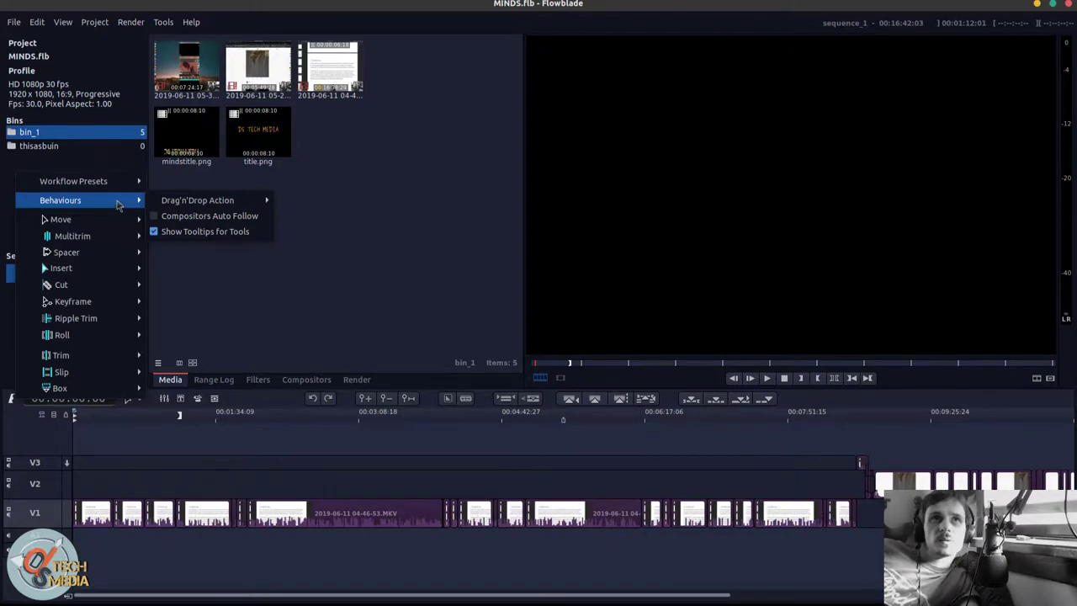
pyautogui.moveTo(105, 236)
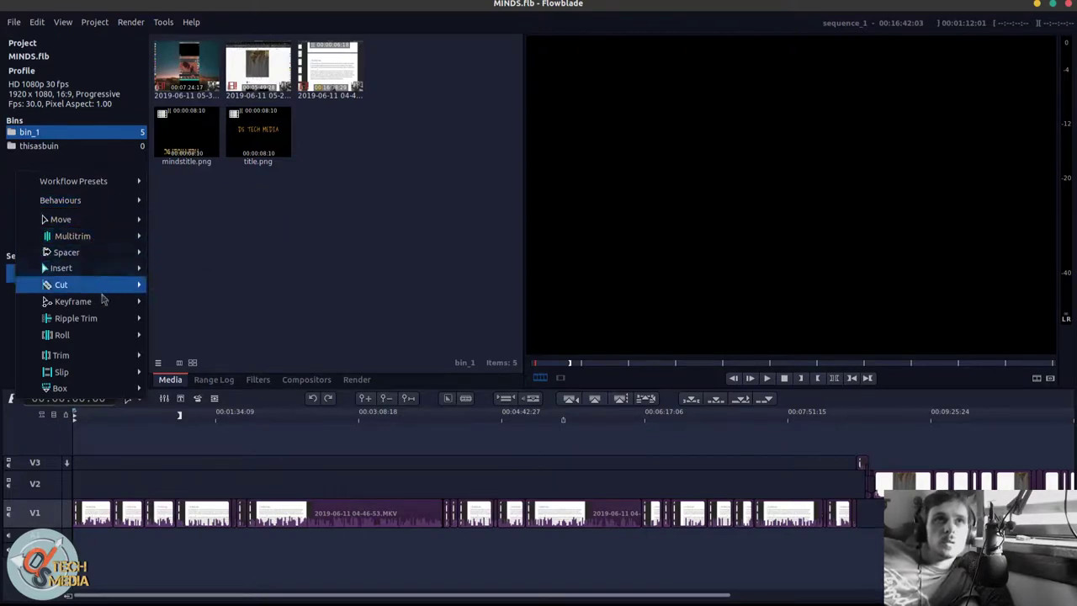
pyautogui.moveTo(99, 261)
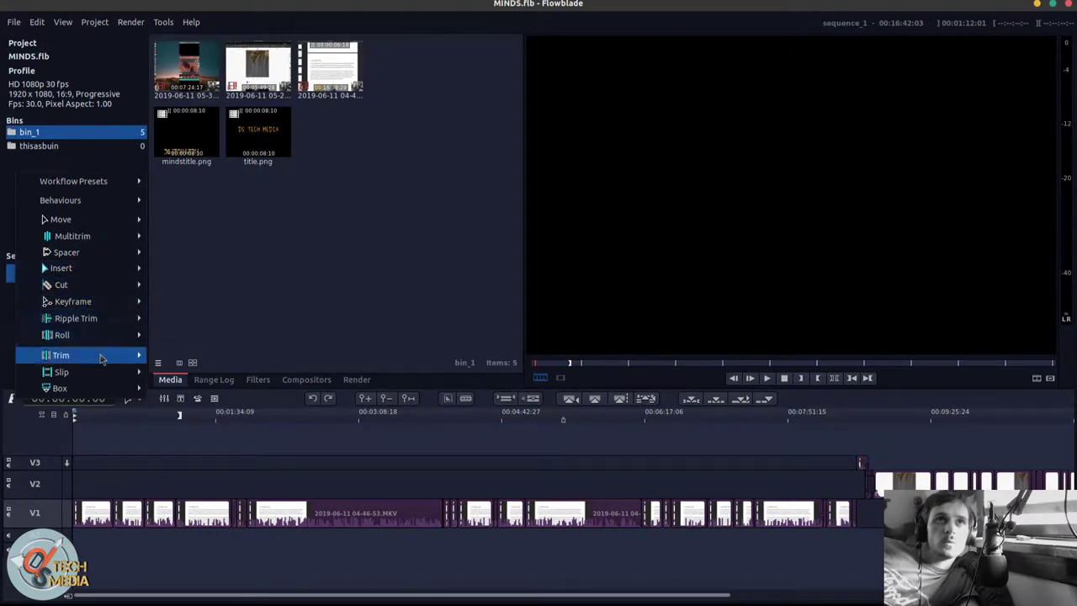
pyautogui.moveTo(98, 370)
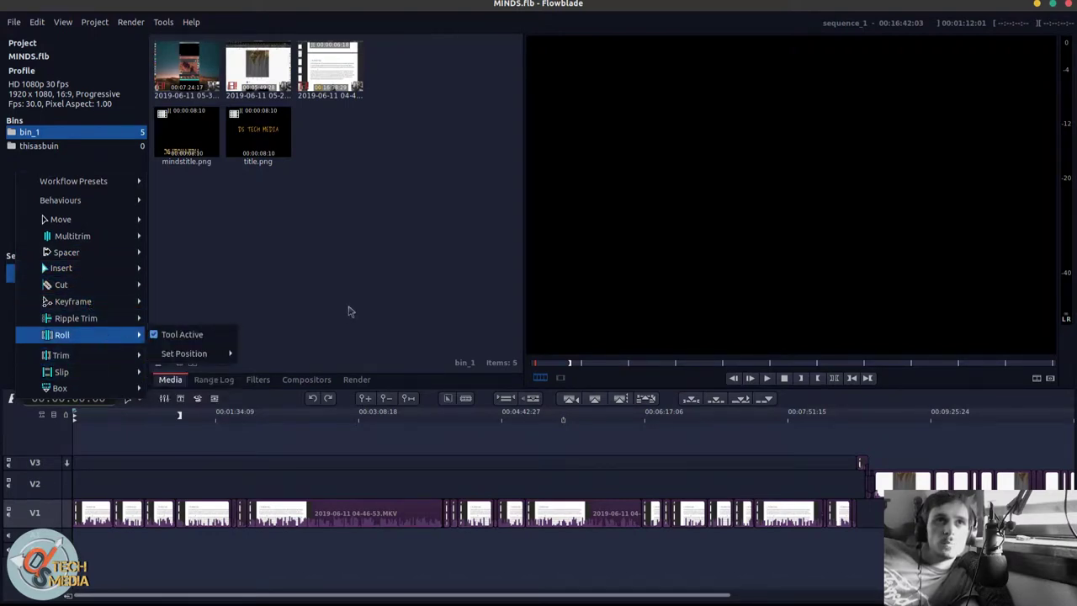
pyautogui.click(206, 363)
pyautogui.click(139, 399)
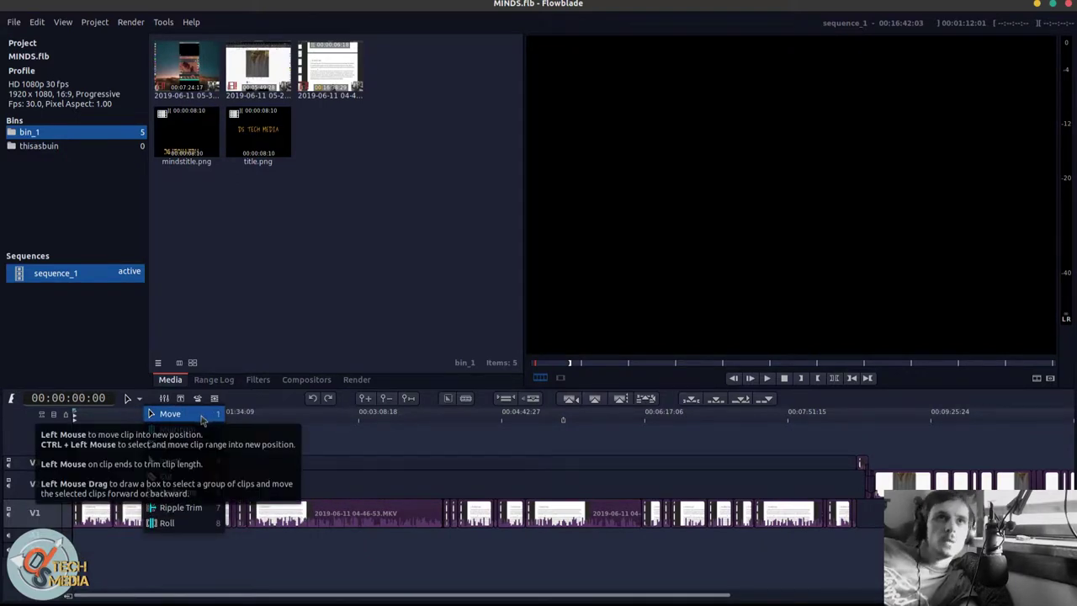
pyautogui.click(257, 449)
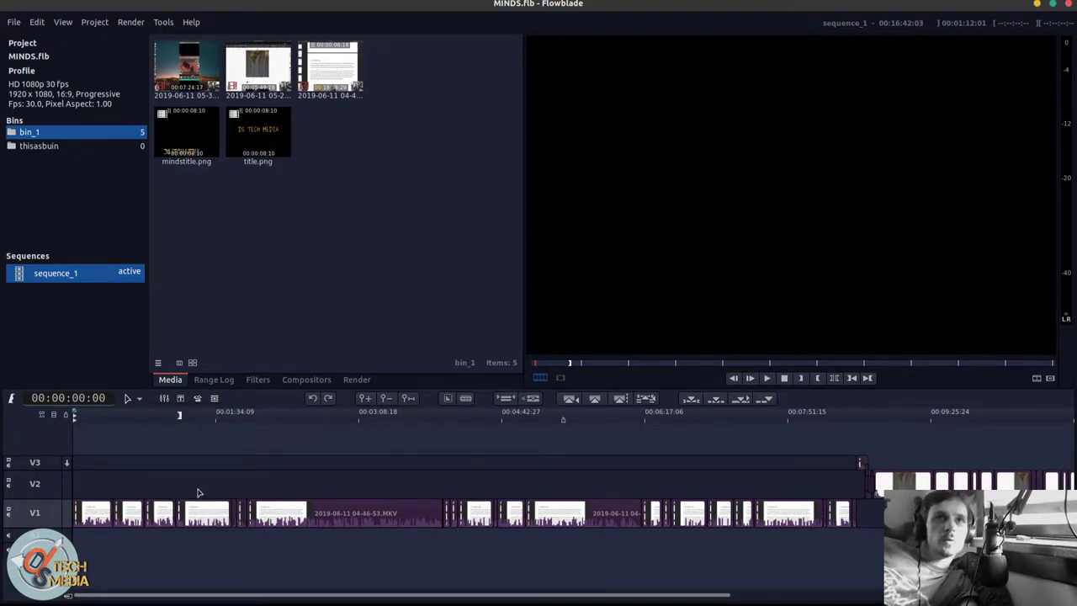
pyautogui.press('2')
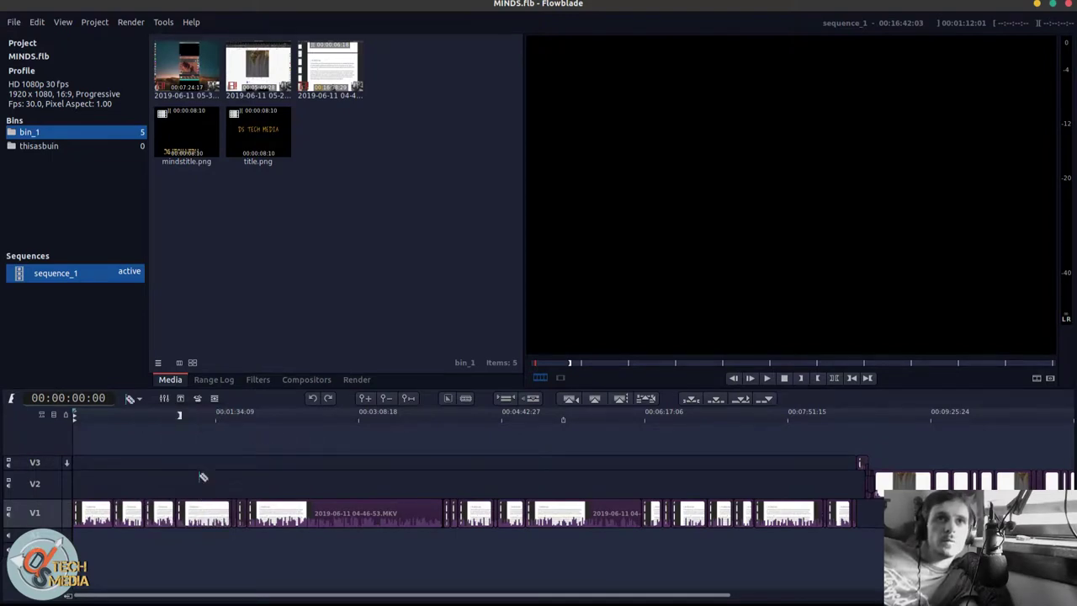
pyautogui.press('3')
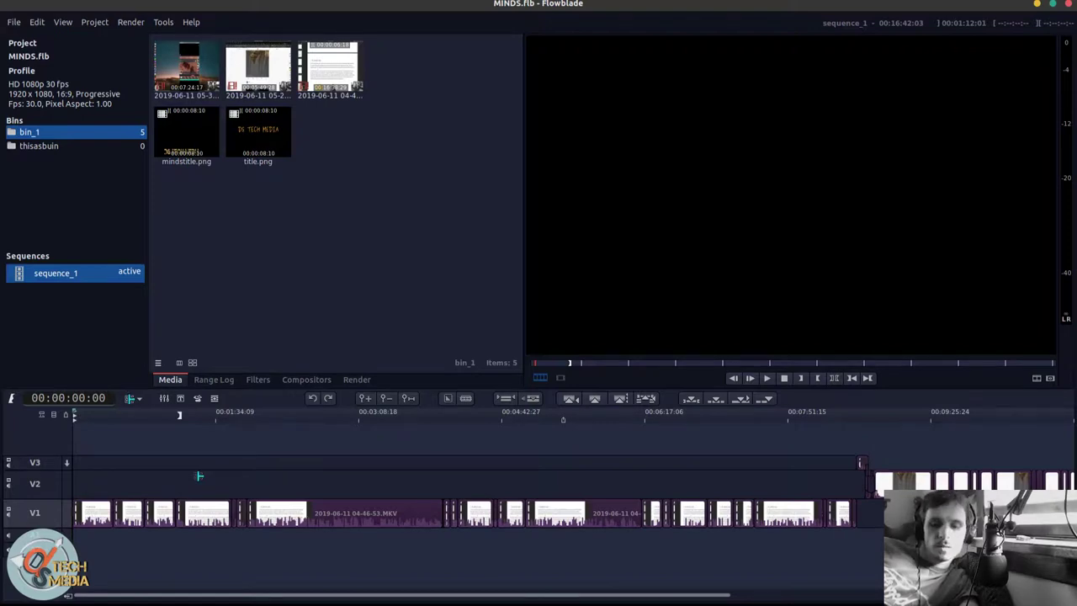
pyautogui.press('4')
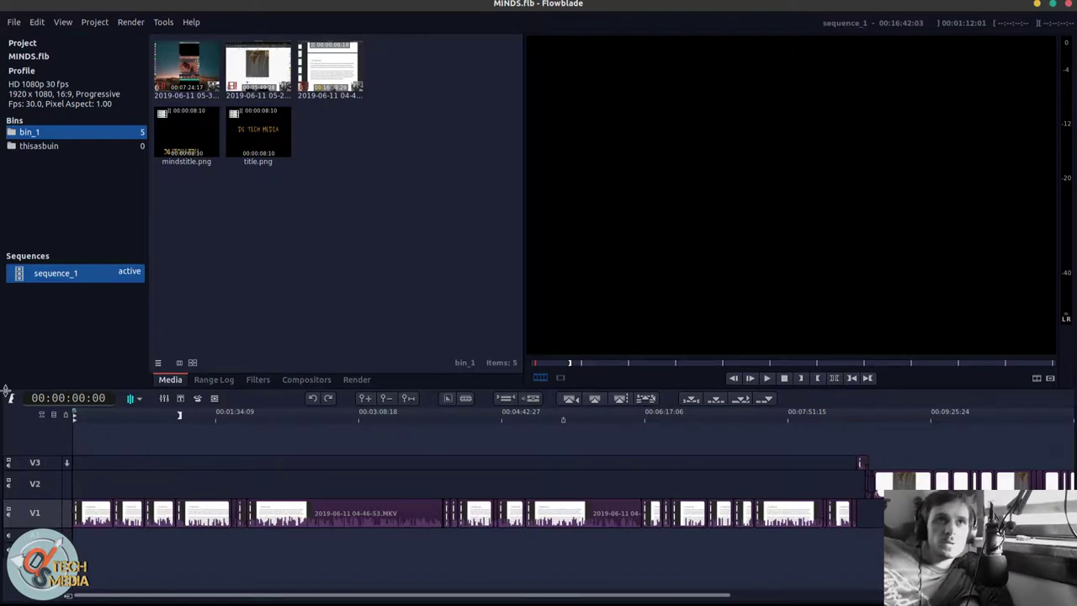
pyautogui.click(12, 400)
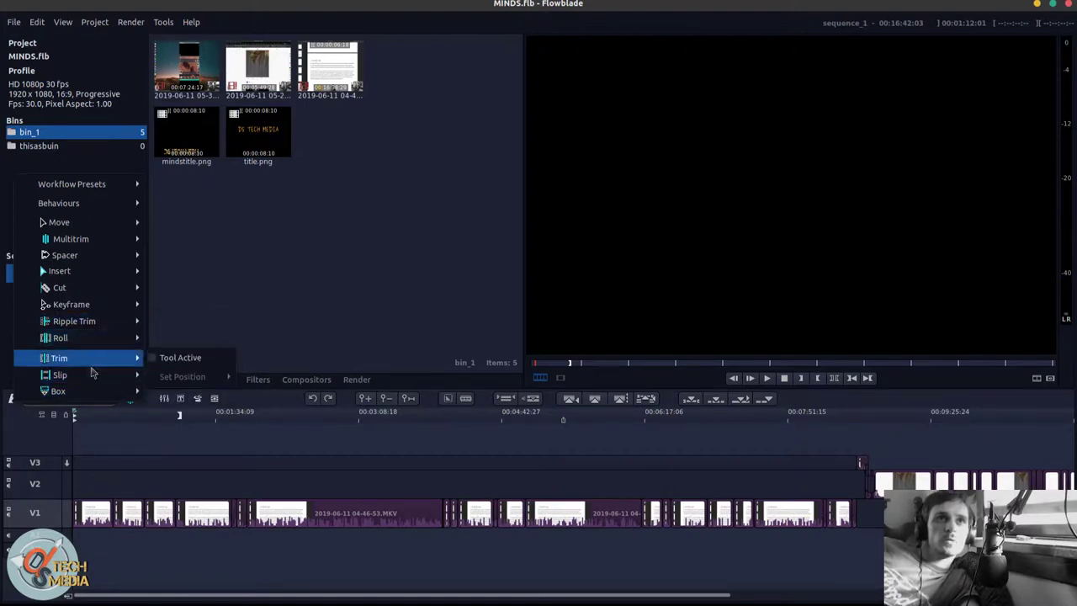
pyautogui.moveTo(102, 396)
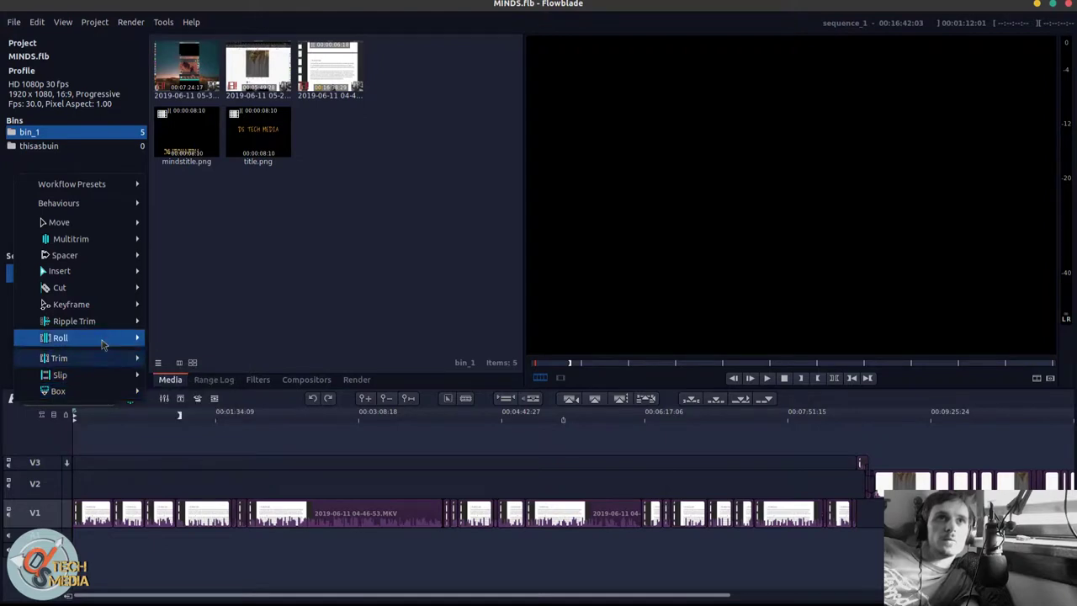
pyautogui.moveTo(108, 257)
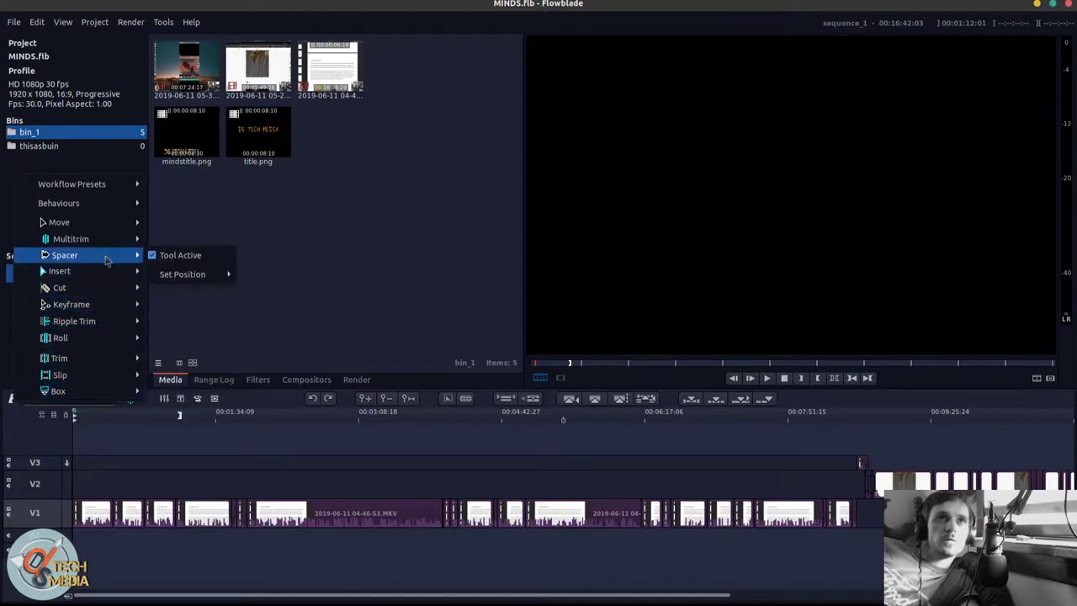
pyautogui.click(223, 463)
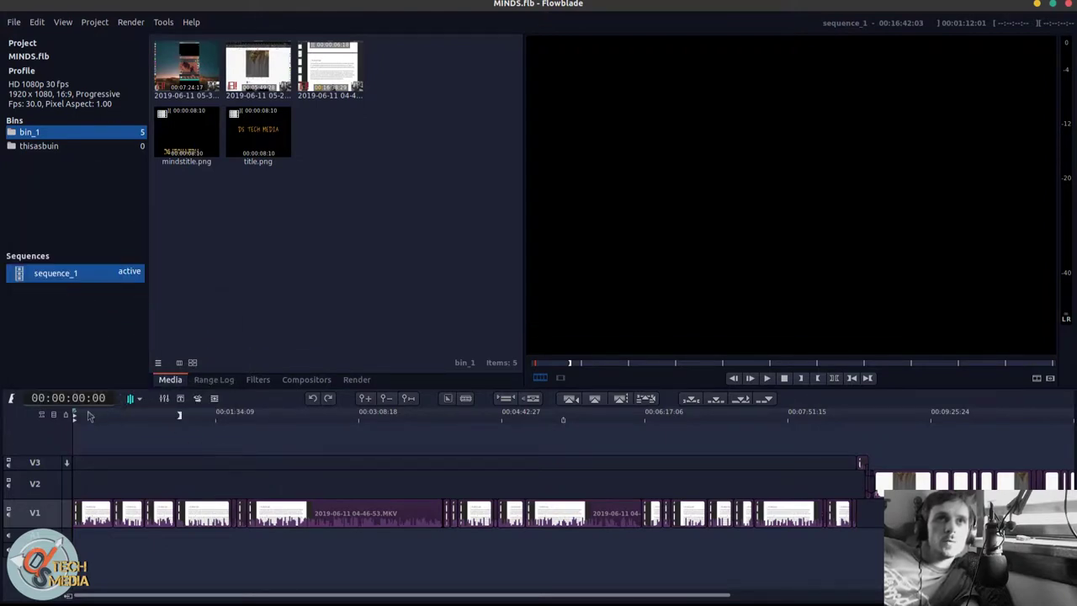
pyautogui.click(132, 399)
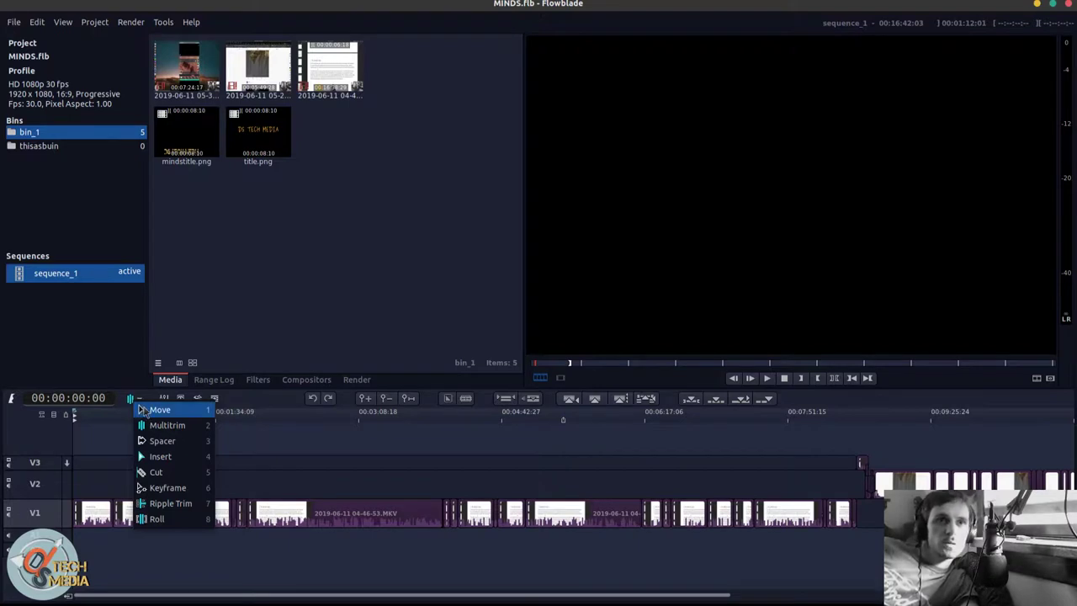
pyautogui.click(151, 412)
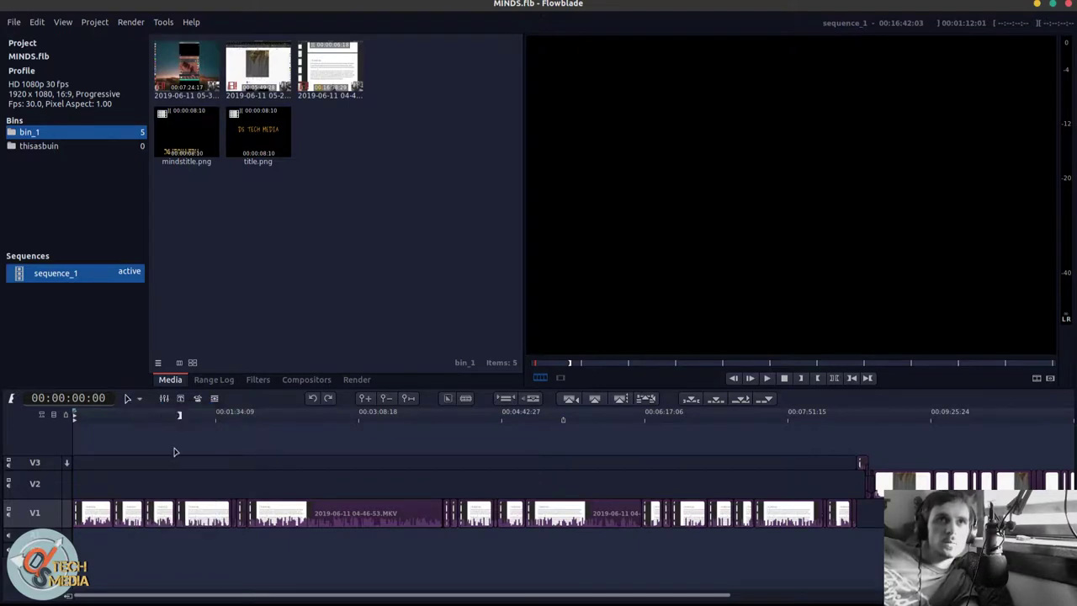
pyautogui.click(136, 400)
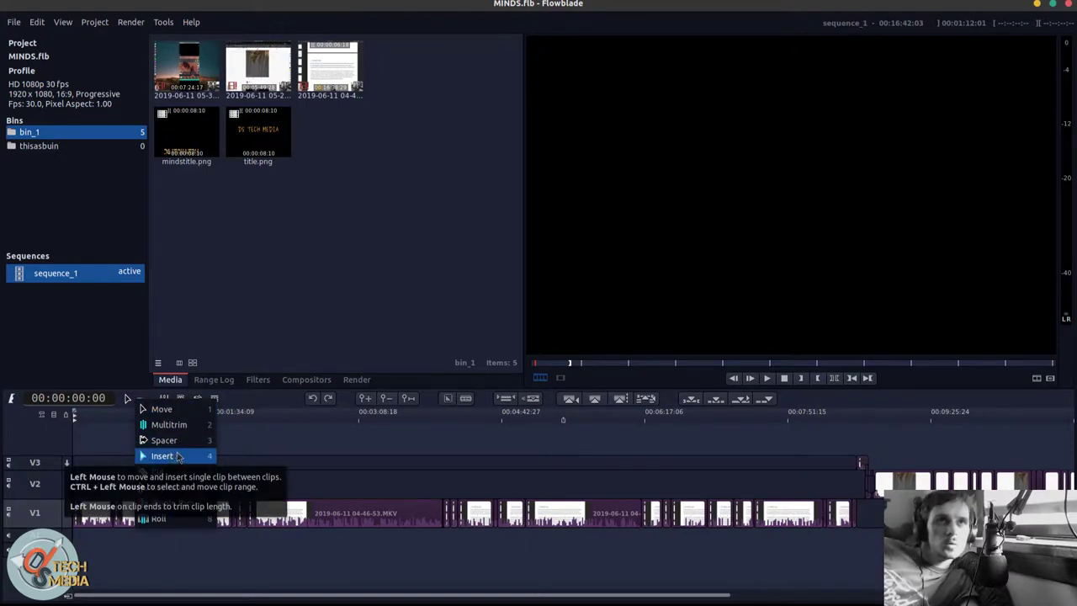
pyautogui.click(312, 440)
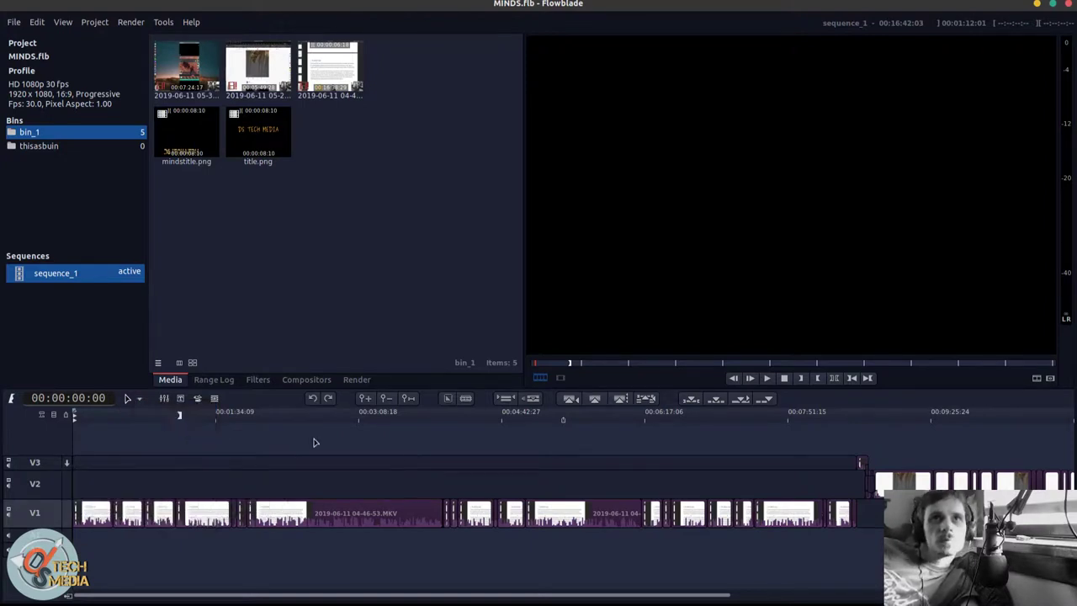
# - In the Audio Mixer, lower the Master fader and return it to 86.8, then close the mixer
pyautogui.click(163, 400)
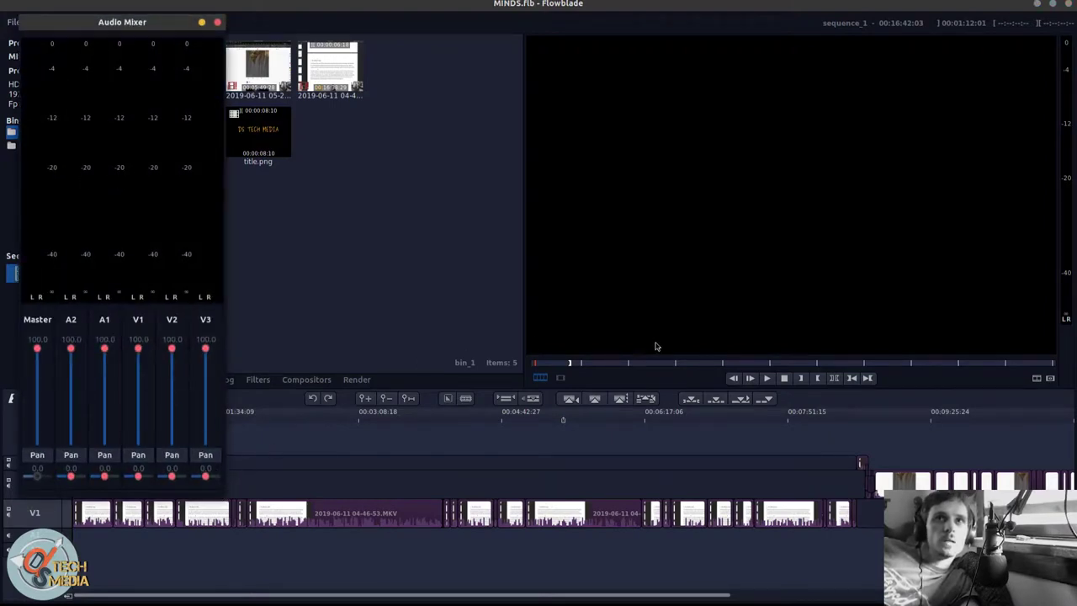
pyautogui.click(765, 381)
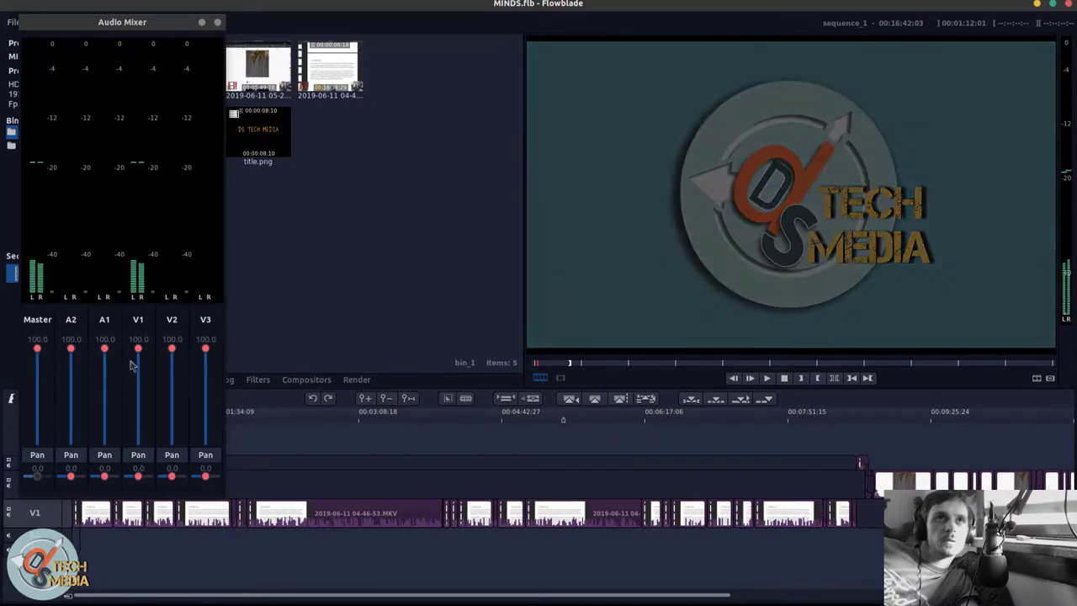
pyautogui.moveTo(37, 348); pyautogui.dragTo(37, 436)
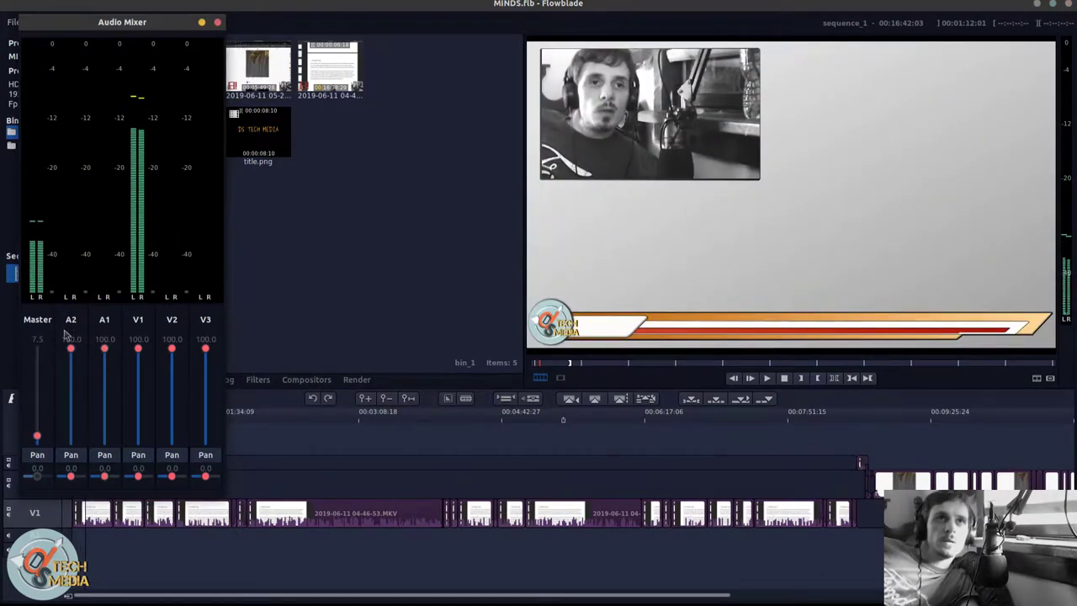
pyautogui.moveTo(37, 436); pyautogui.dragTo(46, 364)
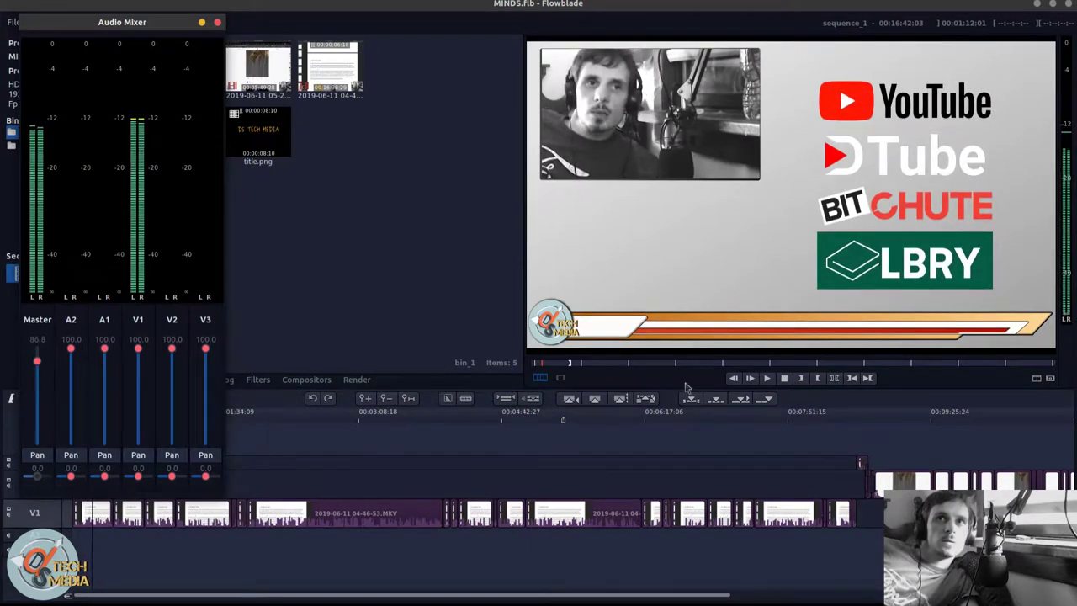
pyautogui.click(702, 299)
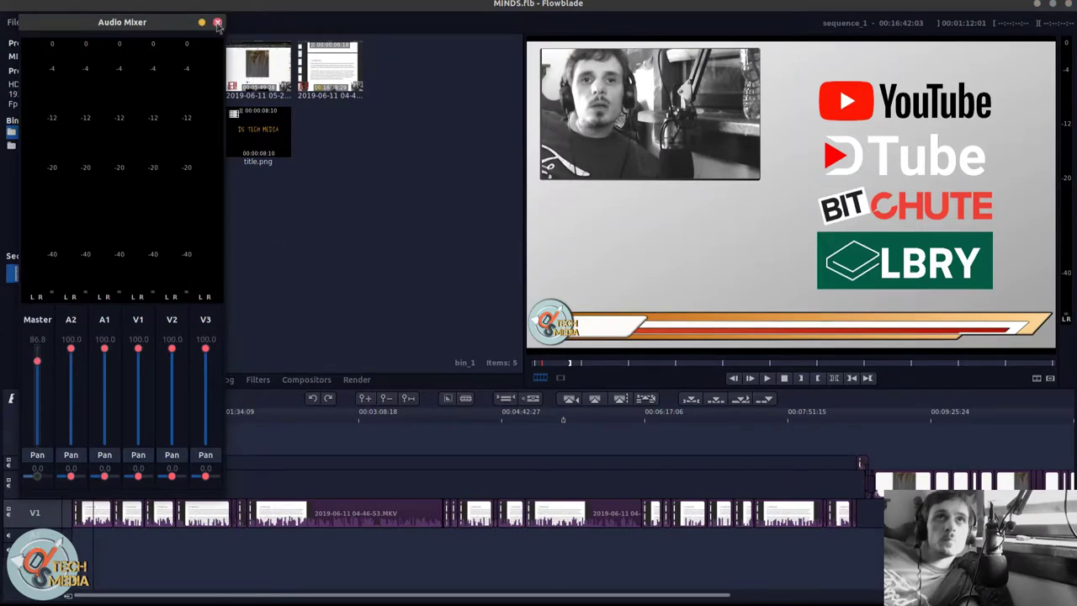
pyautogui.click(217, 22)
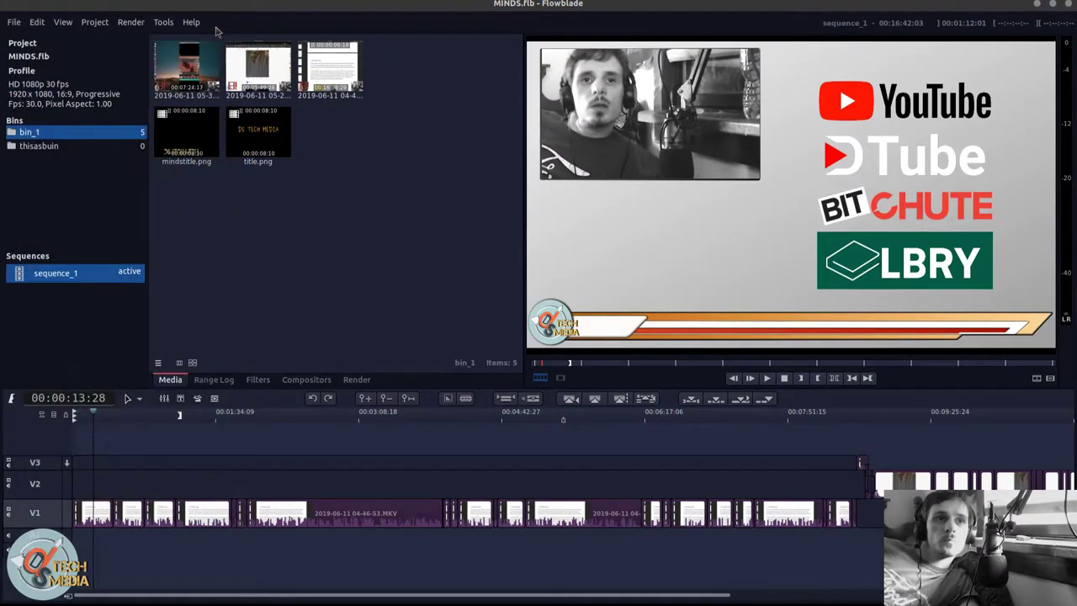
# - Open the Titler, try and cancel Load Clip in G'MIC Effects, then close G'MIC
pyautogui.click(179, 401)
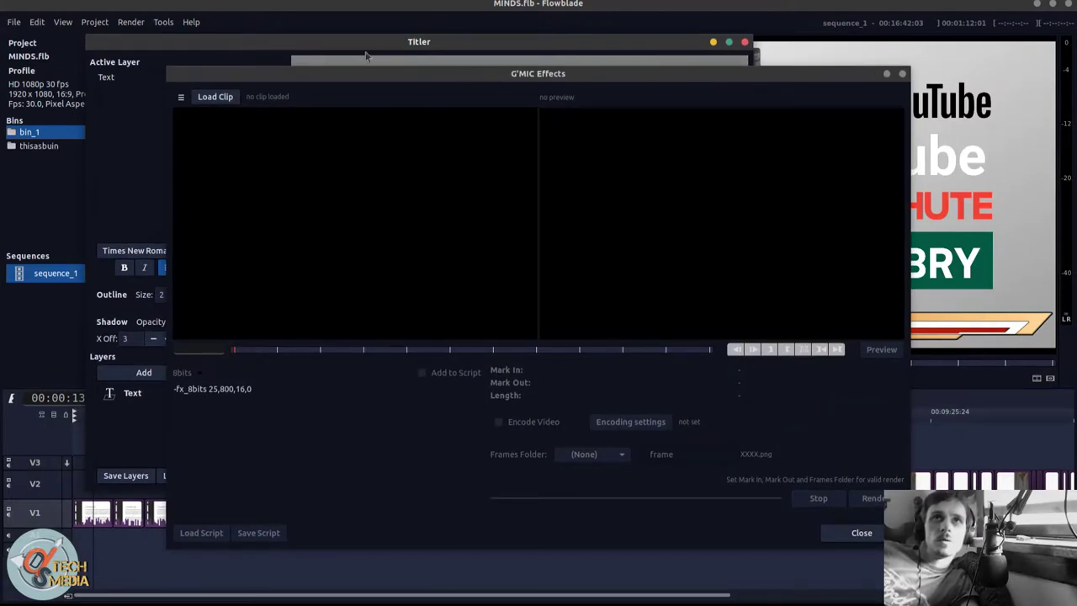
pyautogui.click(445, 88)
pyautogui.moveTo(431, 80); pyautogui.dragTo(420, 73)
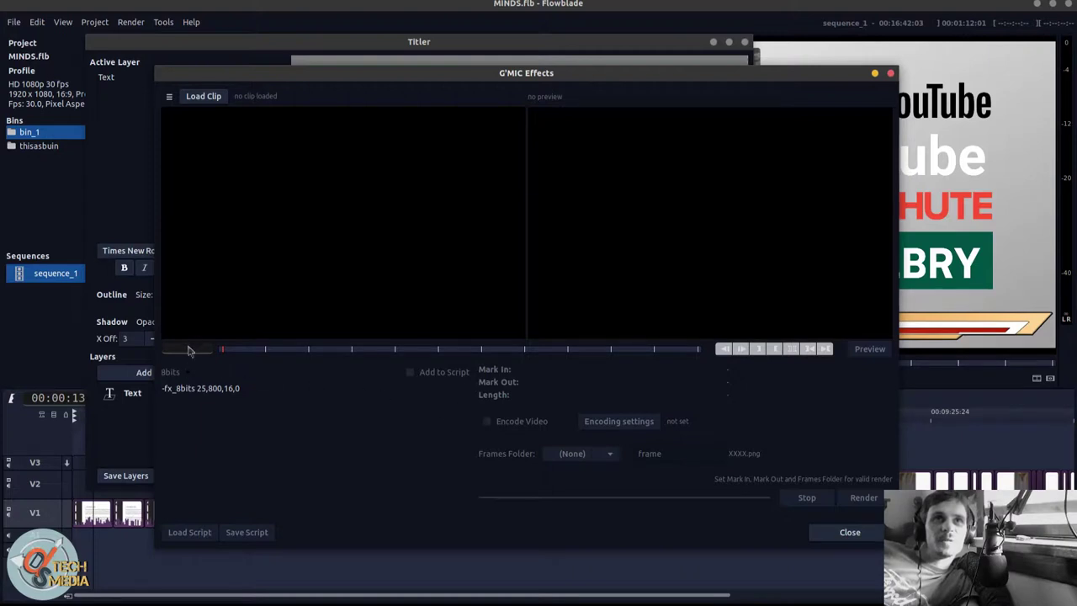
pyautogui.click(203, 96)
pyautogui.press('Escape')
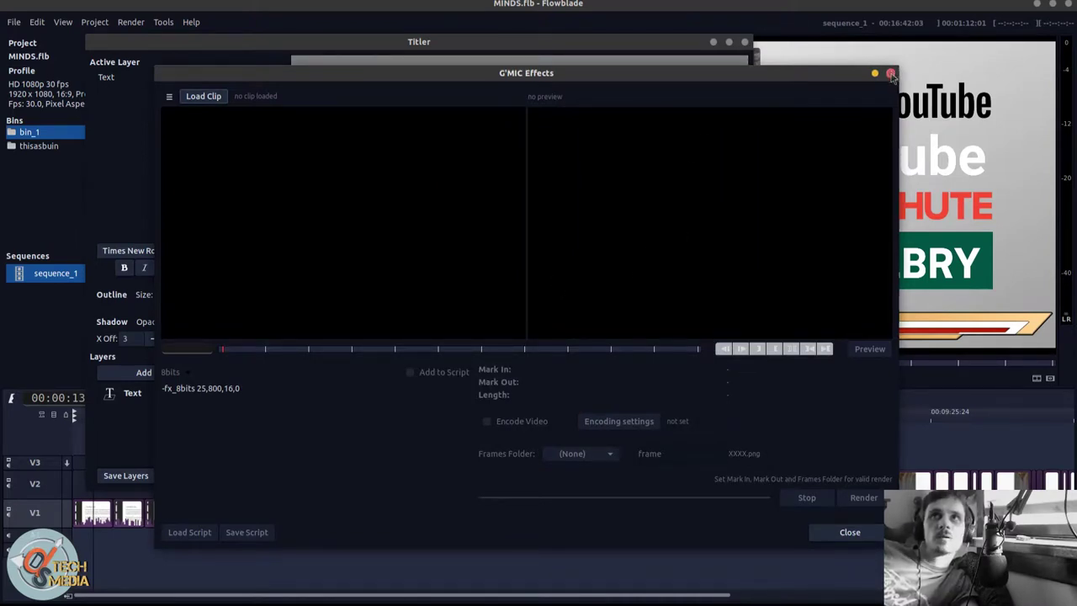
pyautogui.click(890, 74)
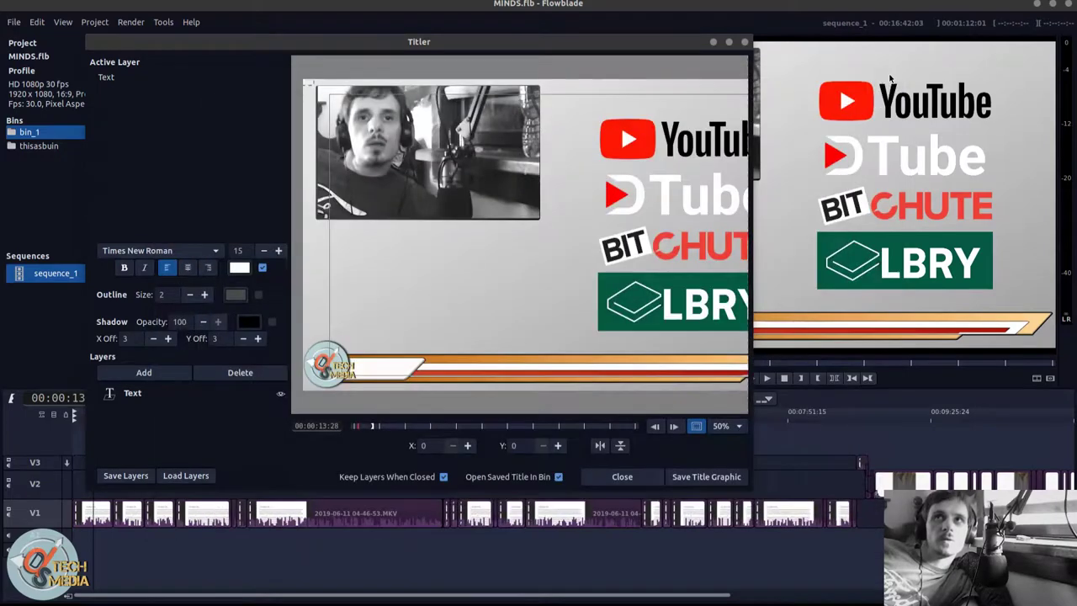
# - Replace the layer's placeholder Text with DS TECH
pyautogui.click(204, 250)
pyautogui.scroll(-5, 140, 333)
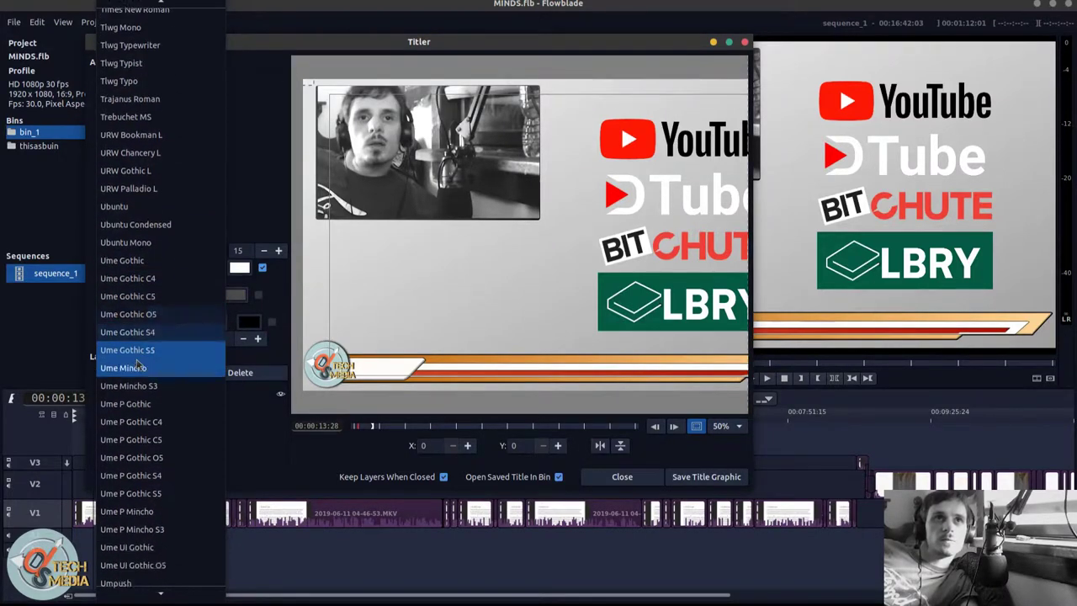
pyautogui.click(160, 97)
pyautogui.hotkey('ctrl', 'a')
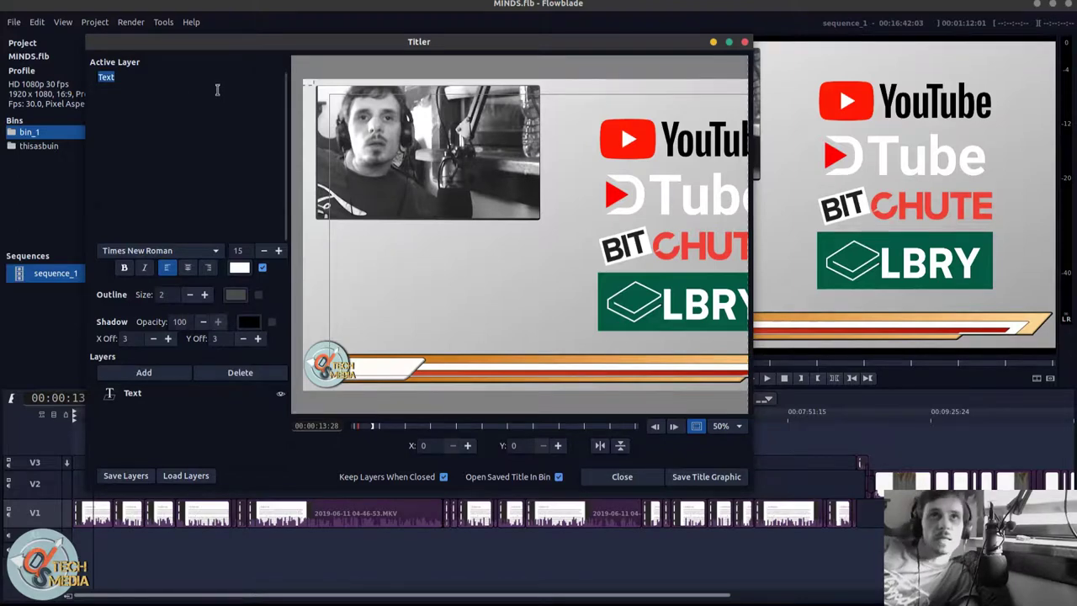
pyautogui.press('BackSpace')
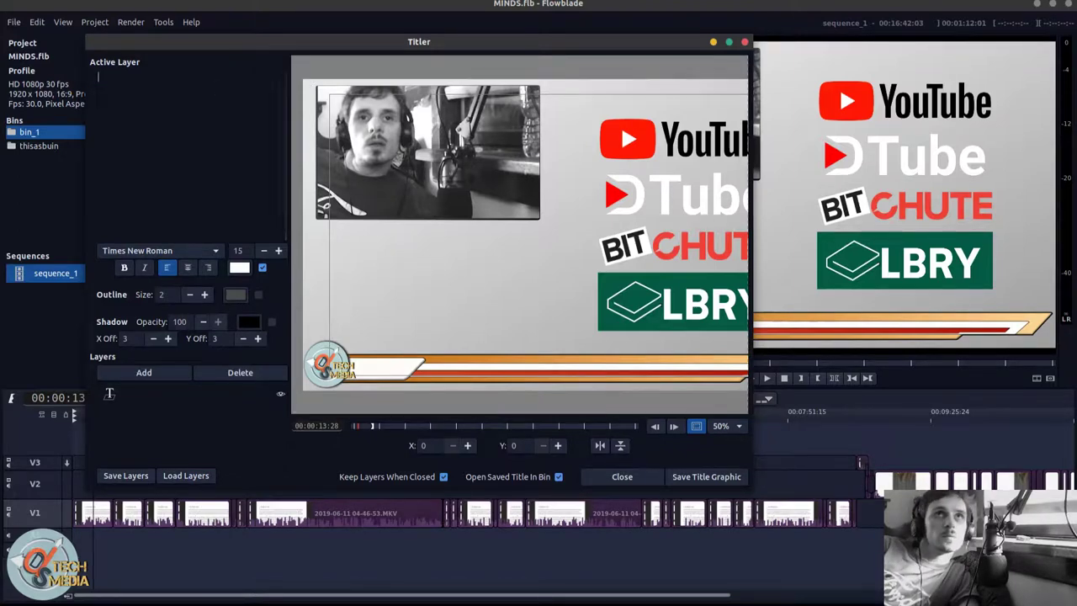
pyautogui.write('DS TECH')
# - Set the DS TECH title to Trebuchet MS at size 92
pyautogui.hotkey('ctrl', 'a')
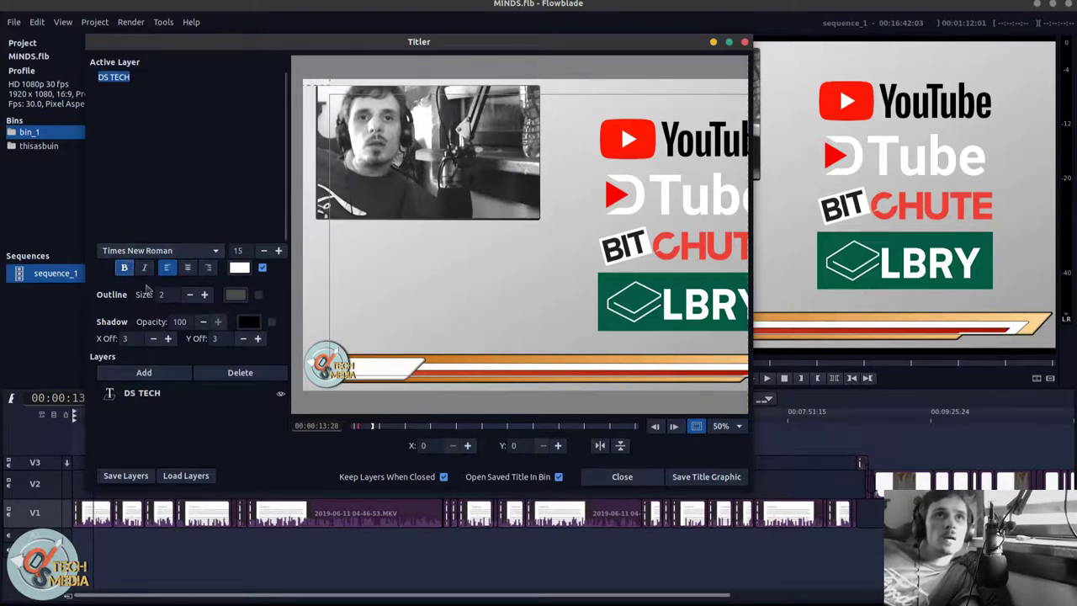
pyautogui.click(210, 251)
pyautogui.scroll(-2, 211, 272)
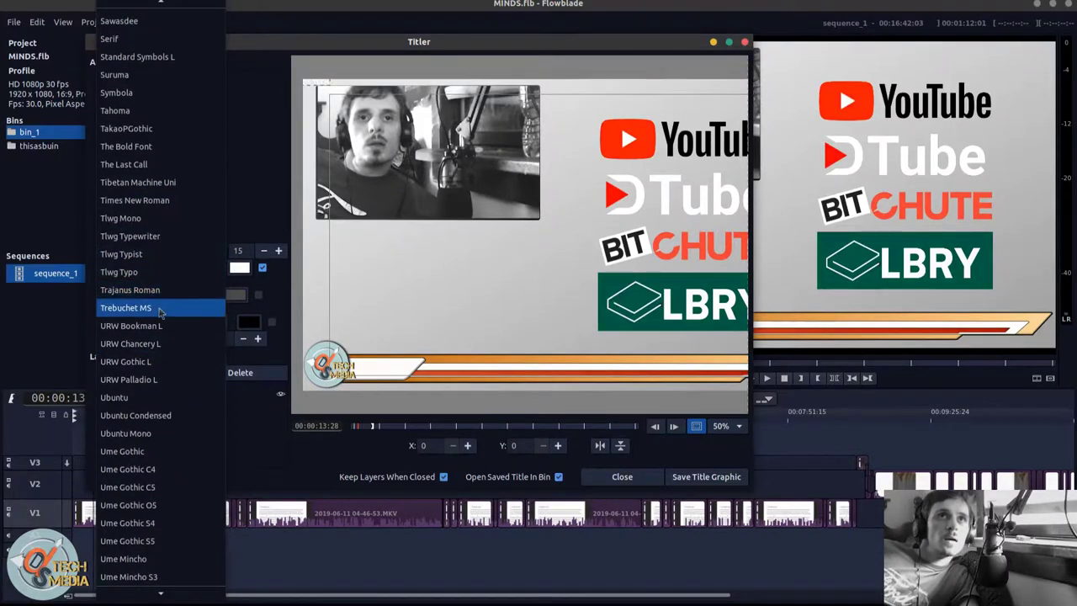
pyautogui.click(211, 244)
pyautogui.click(277, 250)
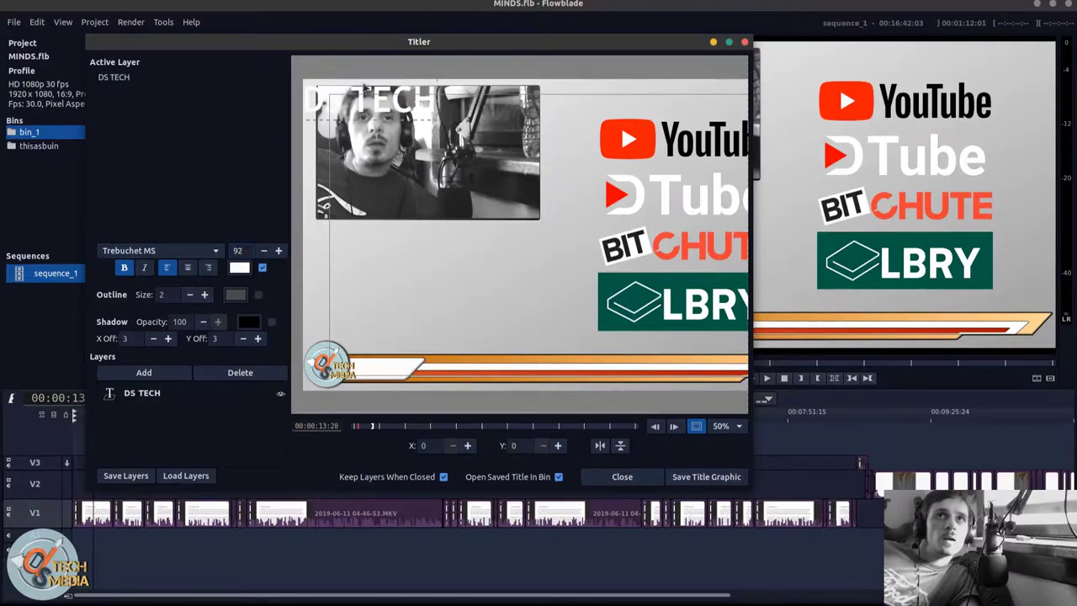
# - Centre the title over the 00:05:23:04 frame and colour it dark grey
pyautogui.moveTo(362, 99); pyautogui.dragTo(493, 207)
pyautogui.click(364, 429)
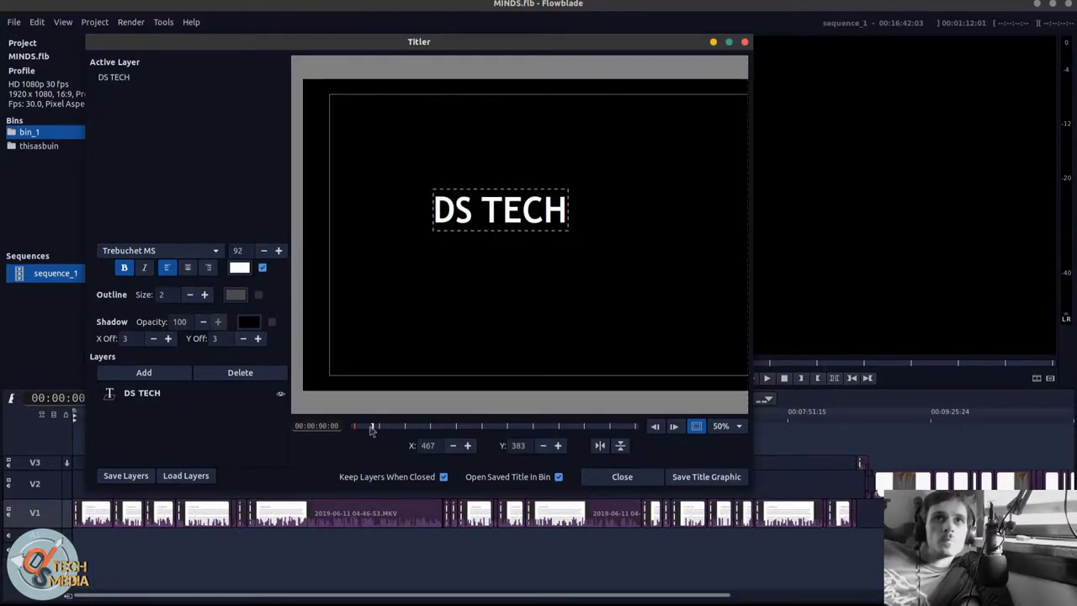
pyautogui.moveTo(370, 429); pyautogui.dragTo(445, 427)
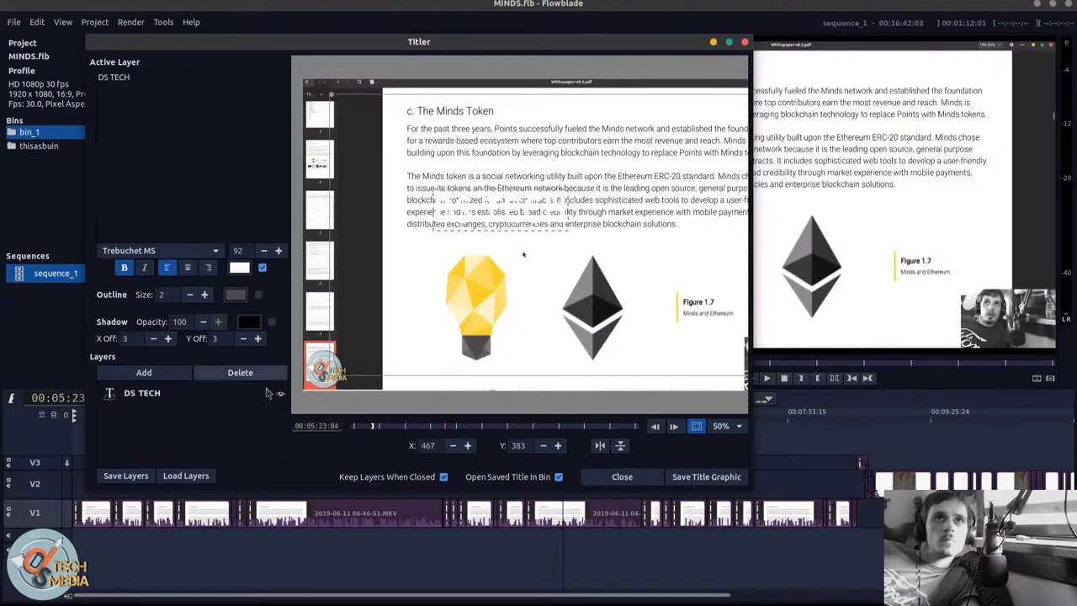
pyautogui.click(239, 266)
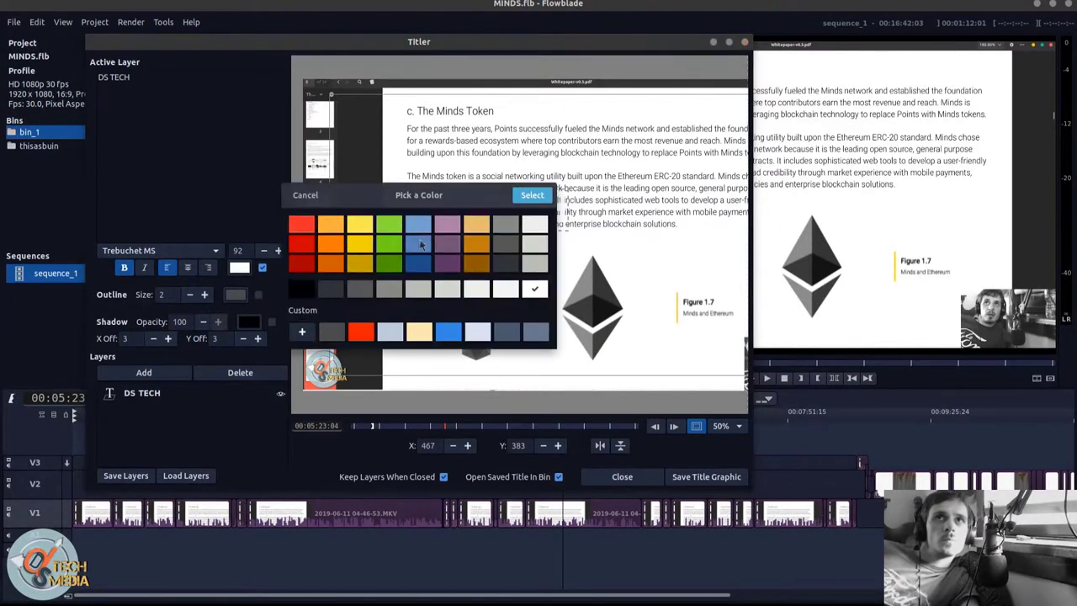
pyautogui.click(331, 289)
pyautogui.click(532, 194)
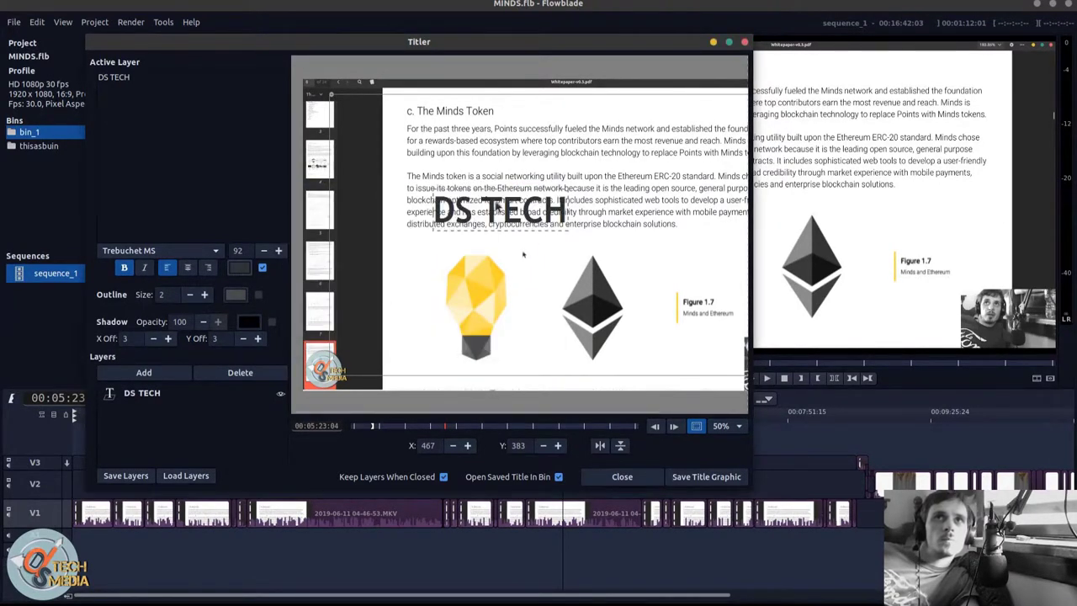
# - Reposition DS TECH so it sits just above the lightbulb
pyautogui.moveTo(522, 254); pyautogui.dragTo(691, 409)
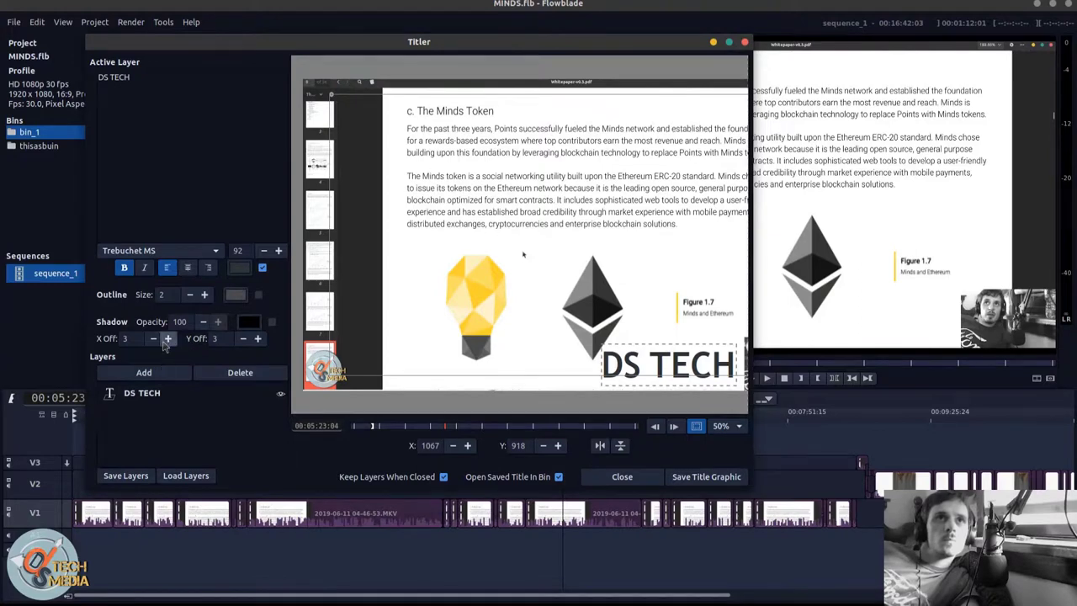
pyautogui.click(187, 392)
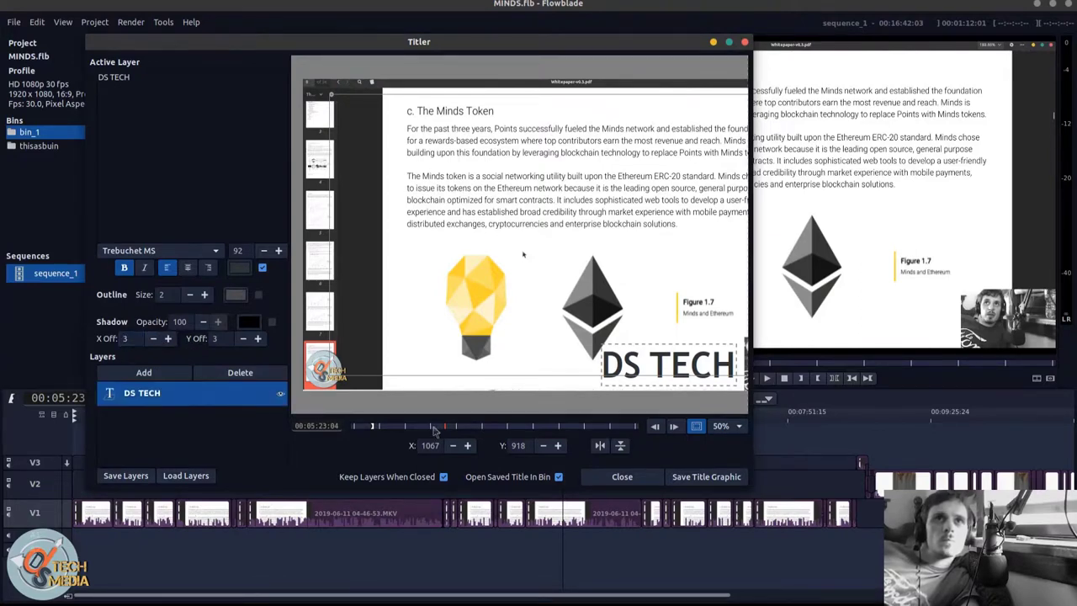
pyautogui.click(696, 426)
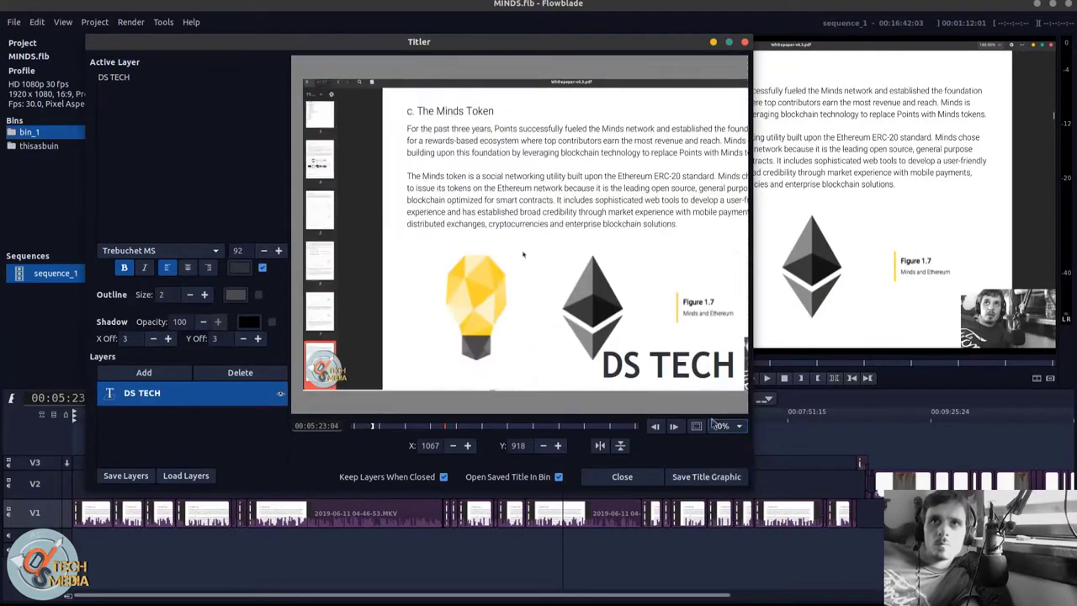
pyautogui.click(695, 426)
pyautogui.moveTo(668, 364); pyautogui.dragTo(513, 150)
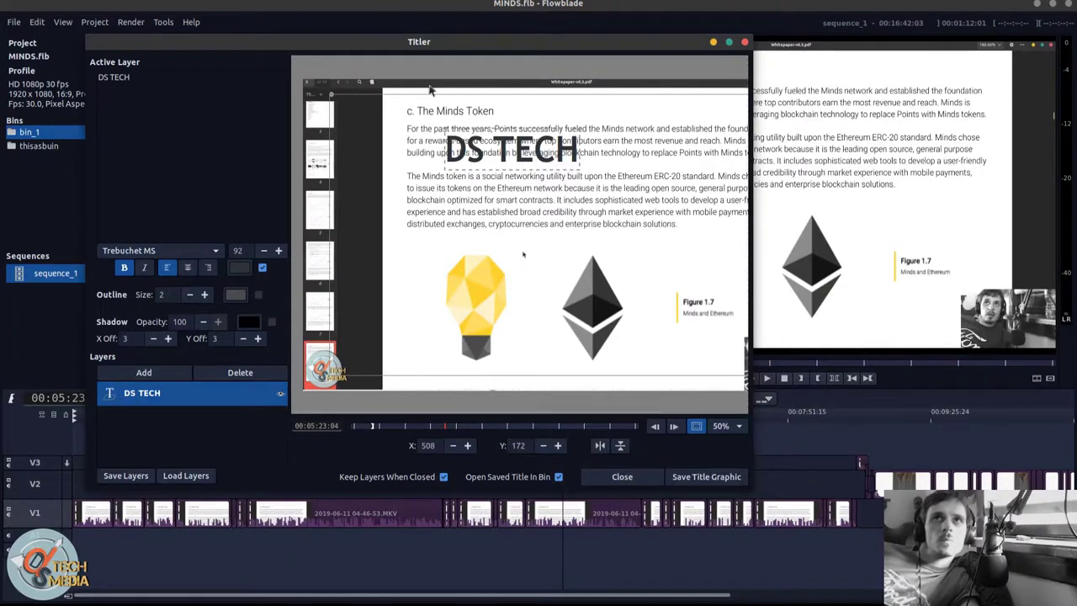
pyautogui.moveTo(532, 165); pyautogui.dragTo(523, 249)
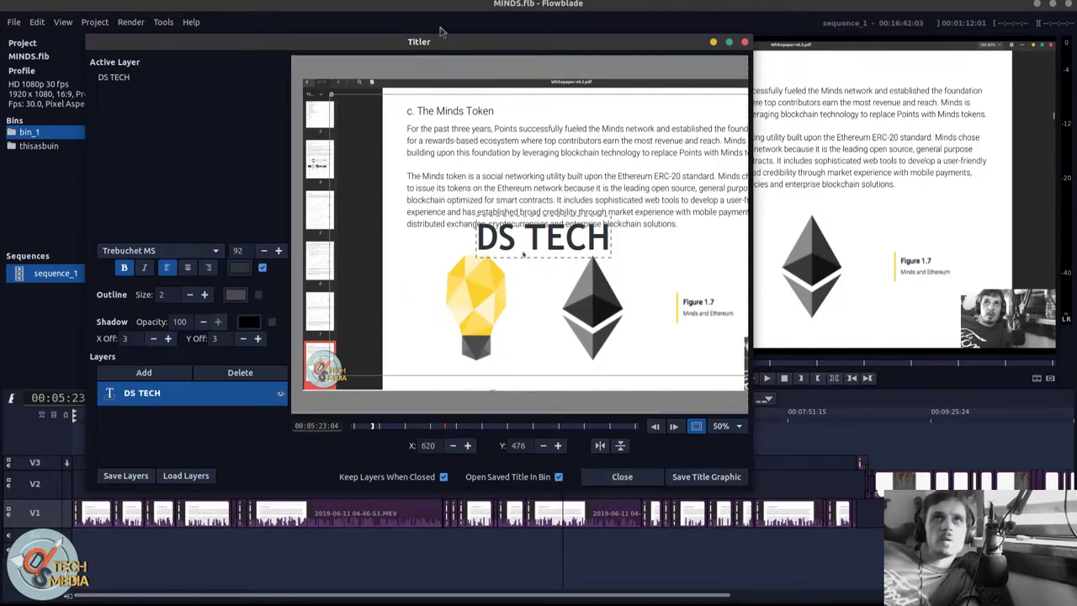
# - Close the Titler window
pyautogui.press('Escape')
pyautogui.moveTo(3, 286)
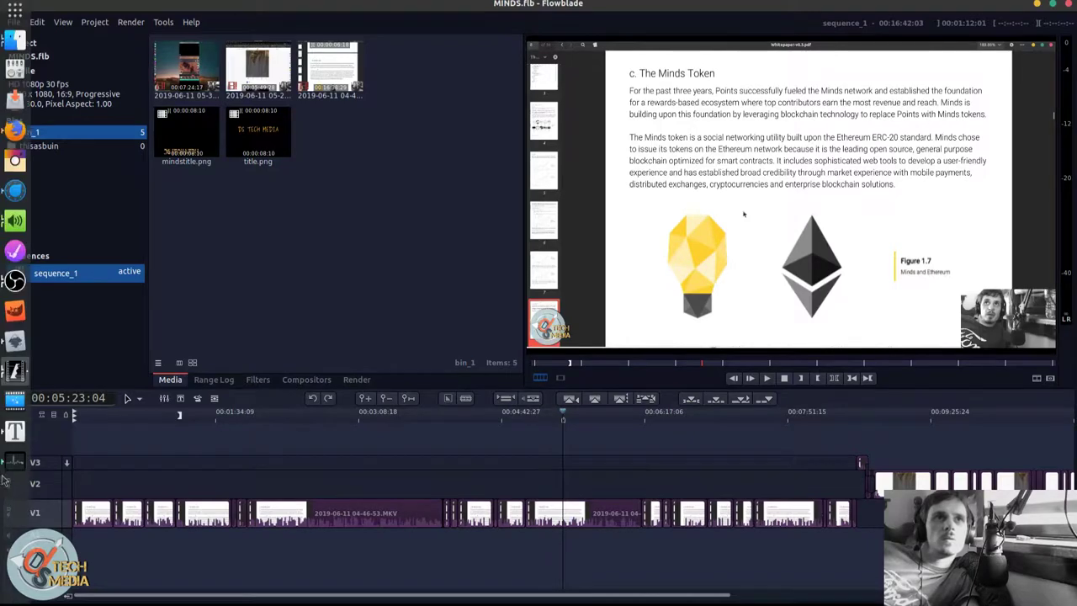
pyautogui.click(15, 371)
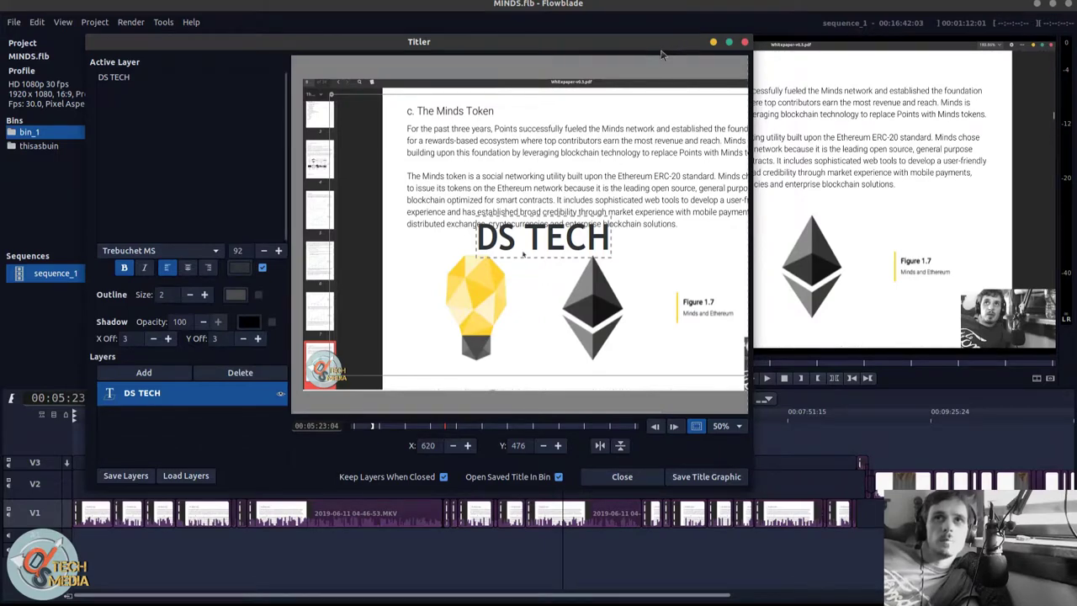
pyautogui.click(743, 42)
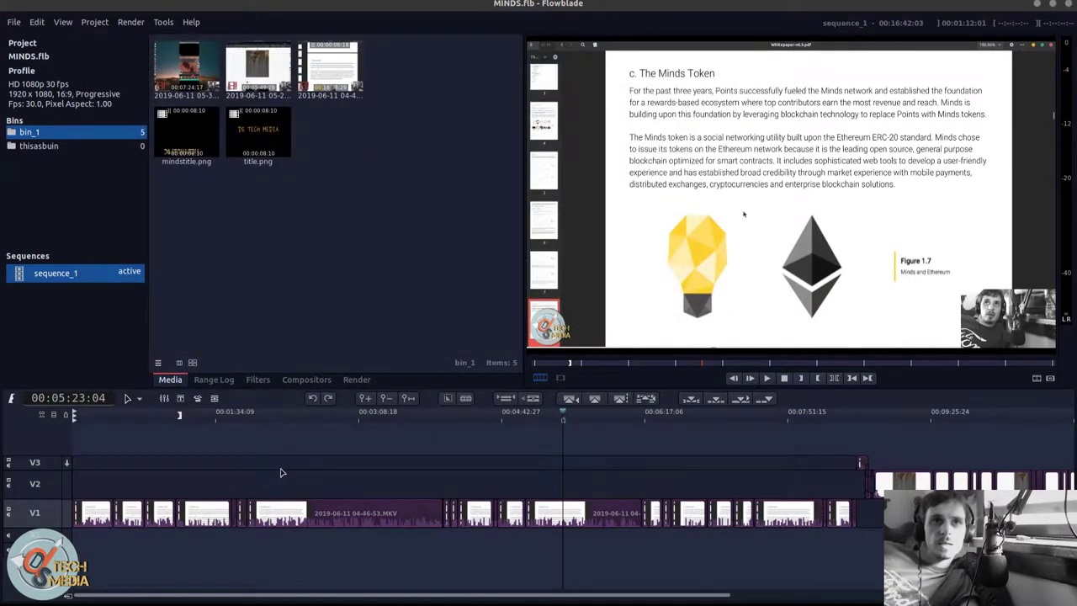
pyautogui.click(222, 379)
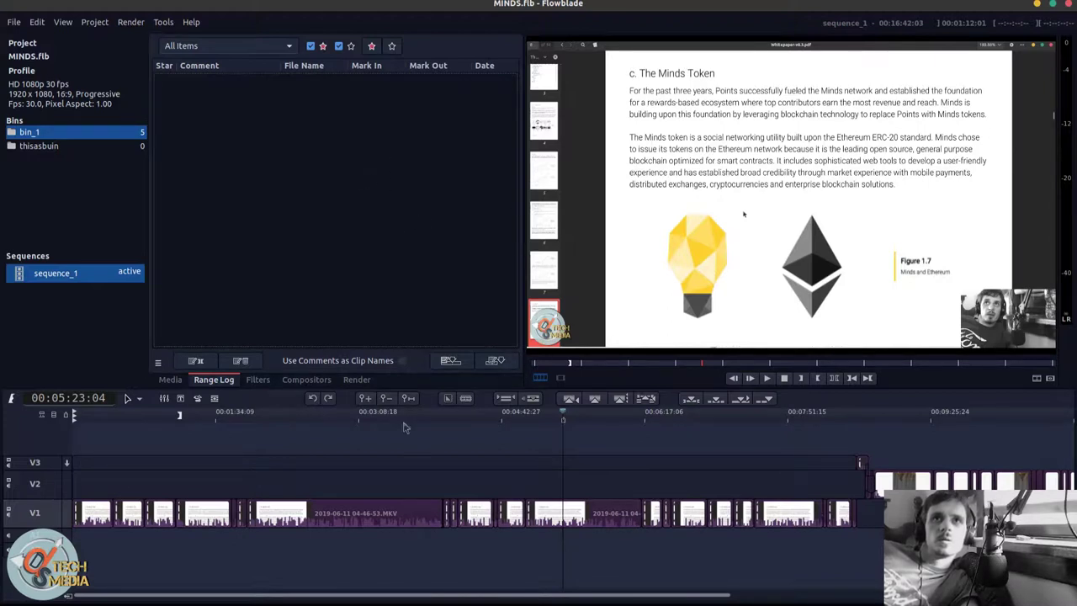
pyautogui.click(171, 380)
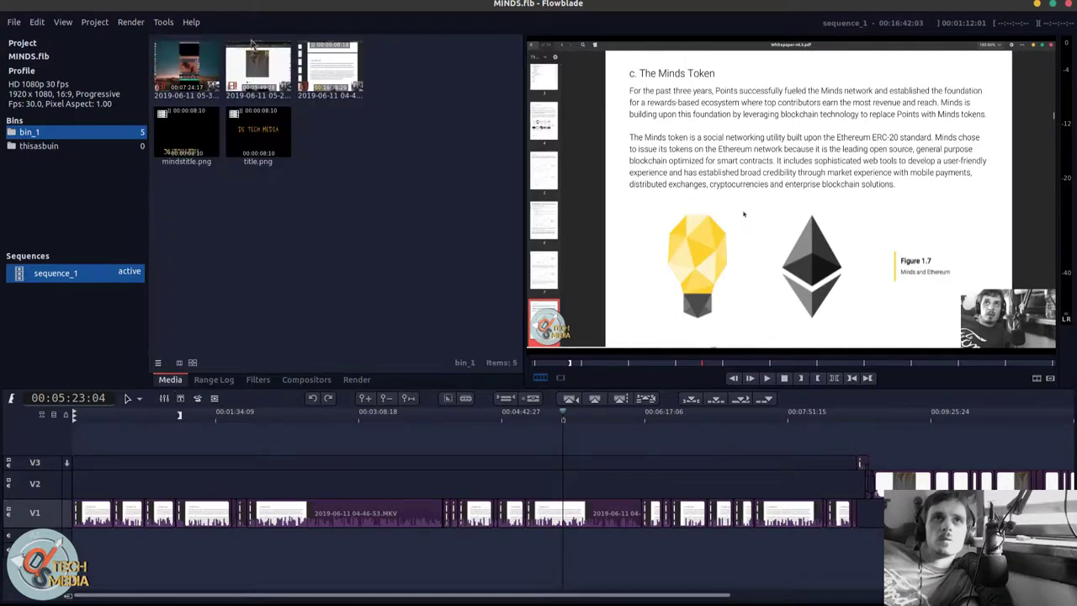
pyautogui.click(172, 63)
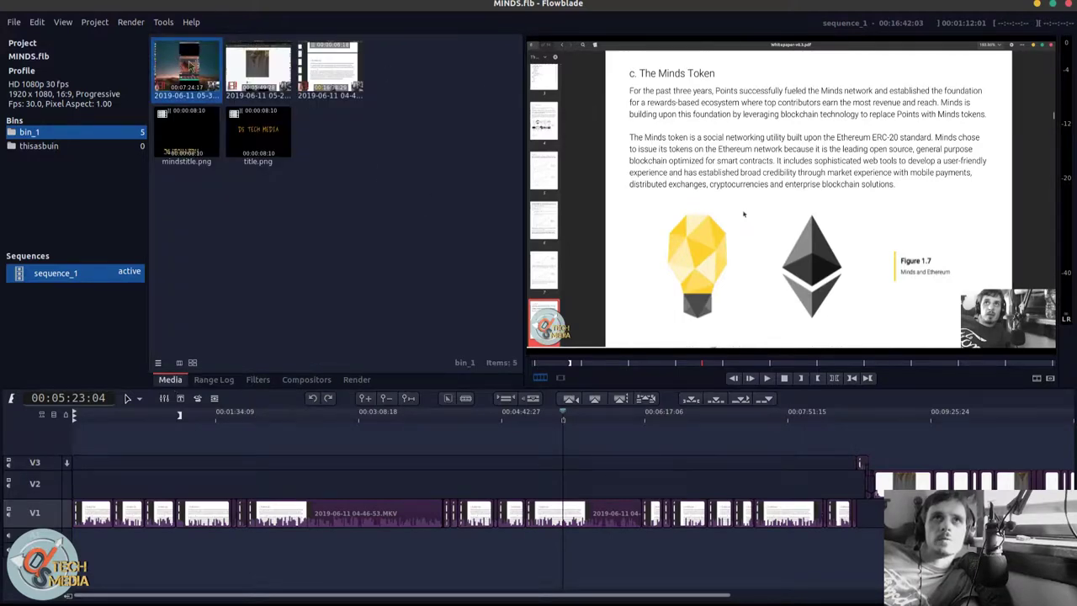
pyautogui.doubleClick(191, 67)
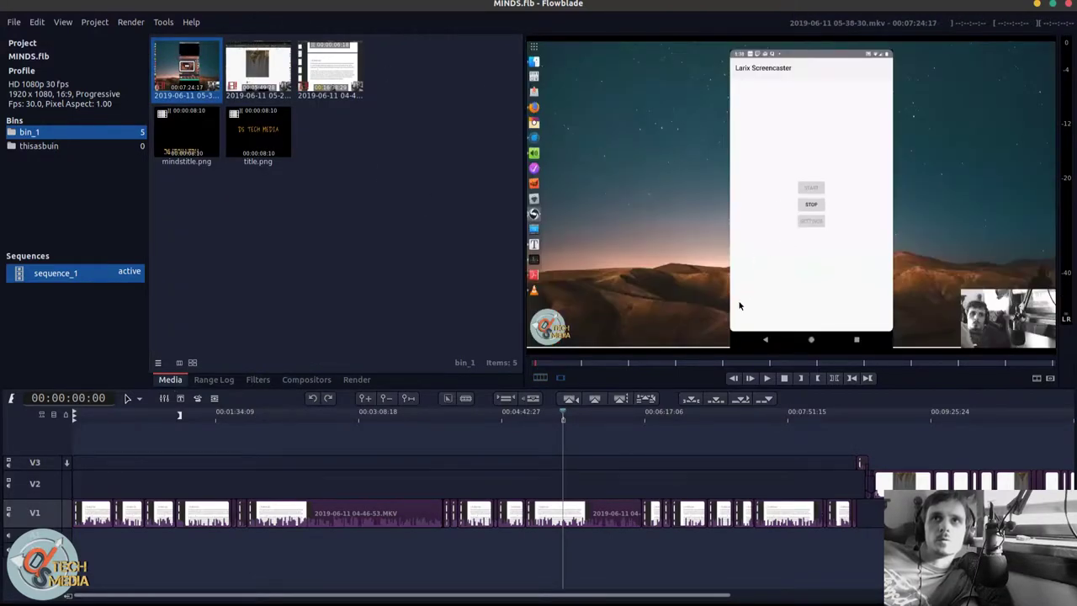
# - Mark the clip from 00:02:39:20 to 00:03:37:29 and show the empty Range Log
pyautogui.click(721, 363)
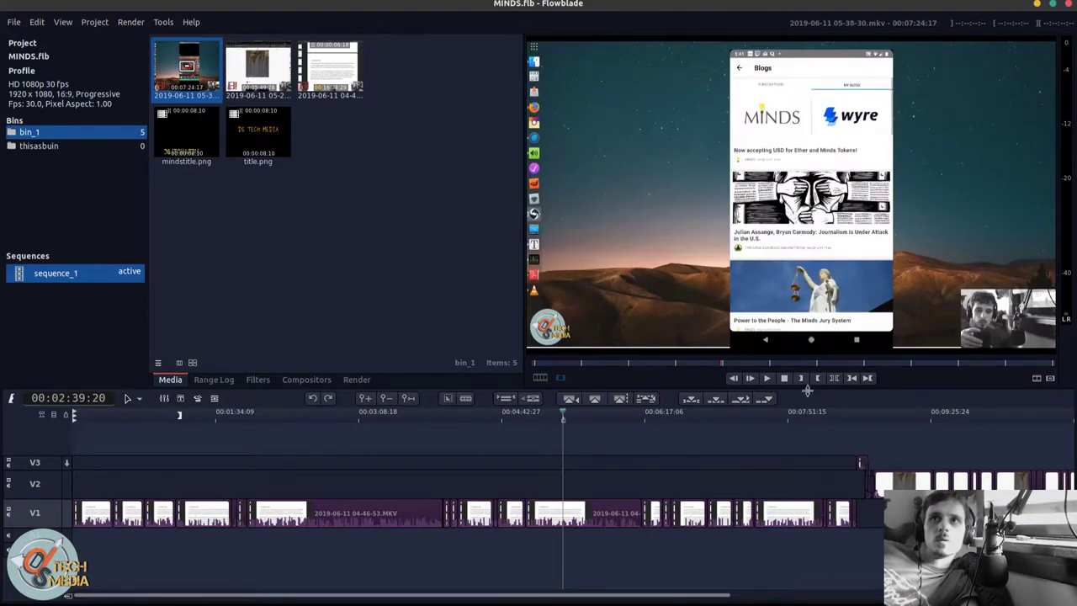
pyautogui.click(800, 379)
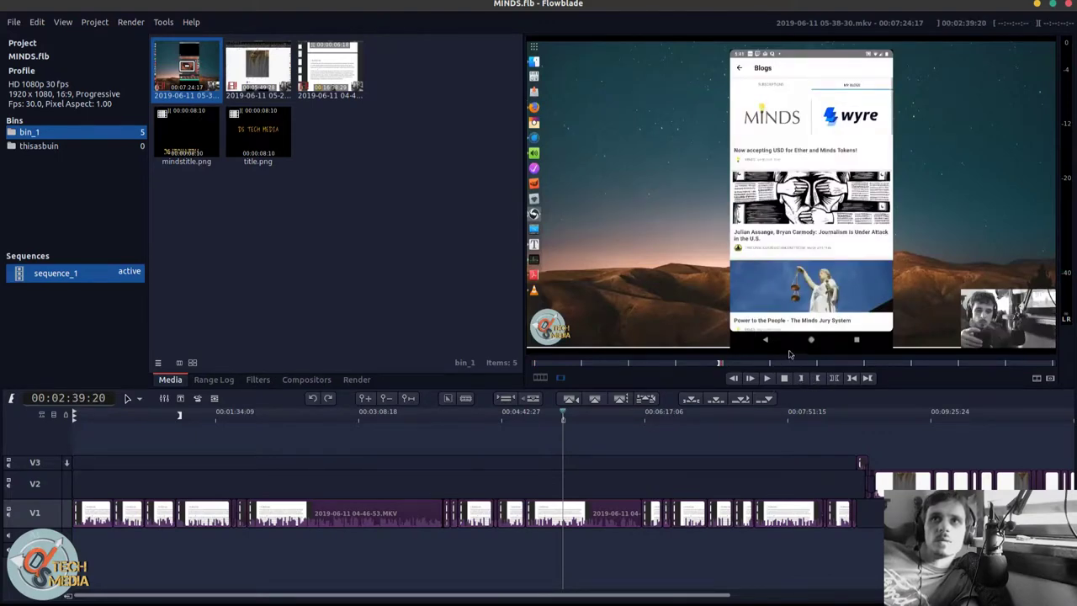
pyautogui.click(789, 363)
pyautogui.click(818, 378)
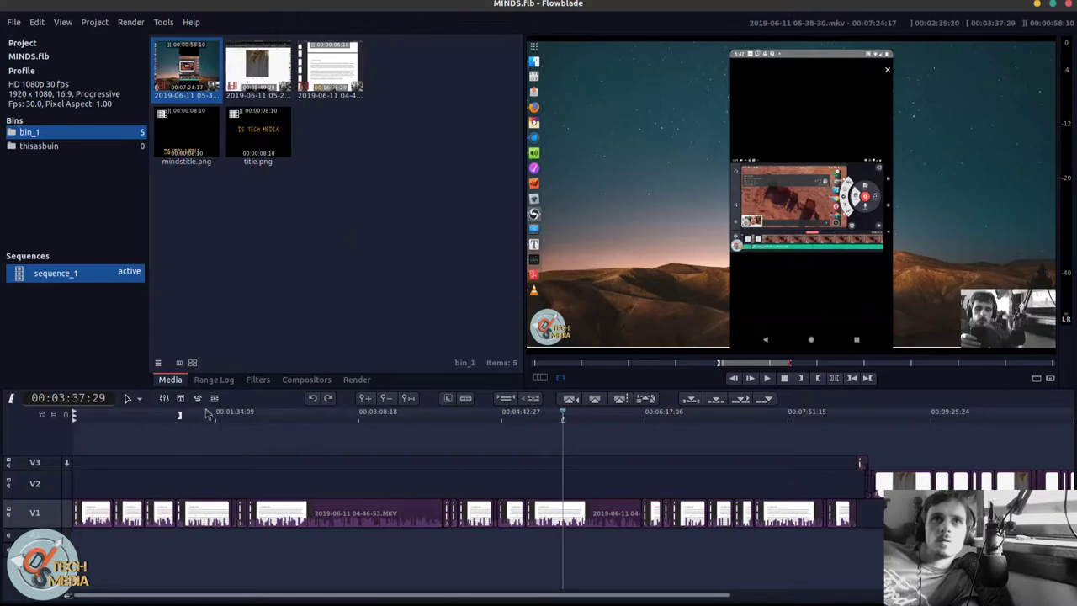
pyautogui.click(215, 379)
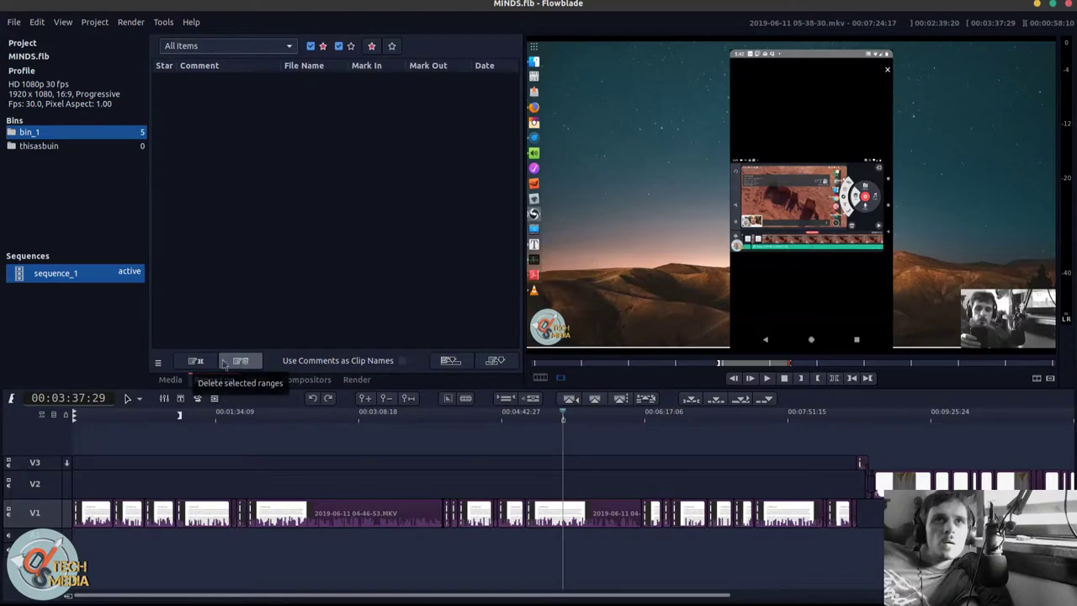
# - Log the marked range, jump to its start, and toggle between Media and Range Log
pyautogui.click(196, 361)
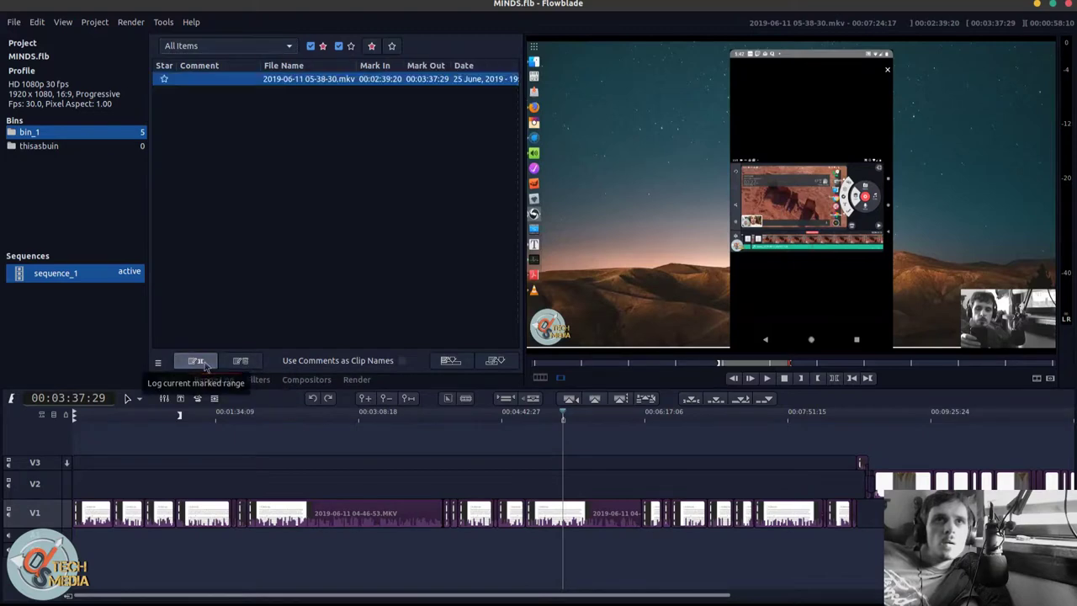
pyautogui.doubleClick(282, 87)
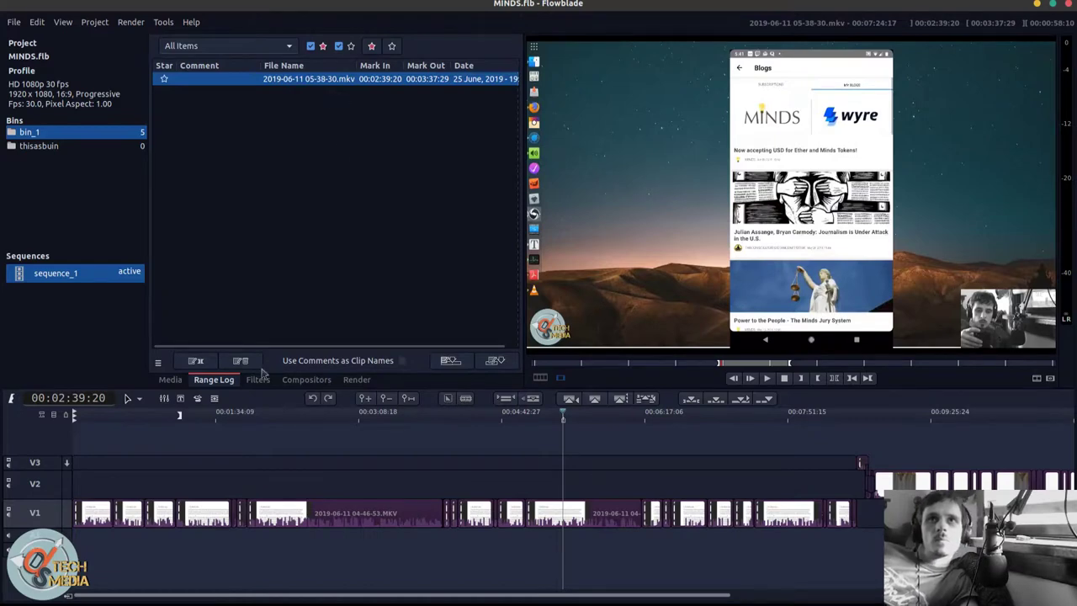
pyautogui.click(168, 380)
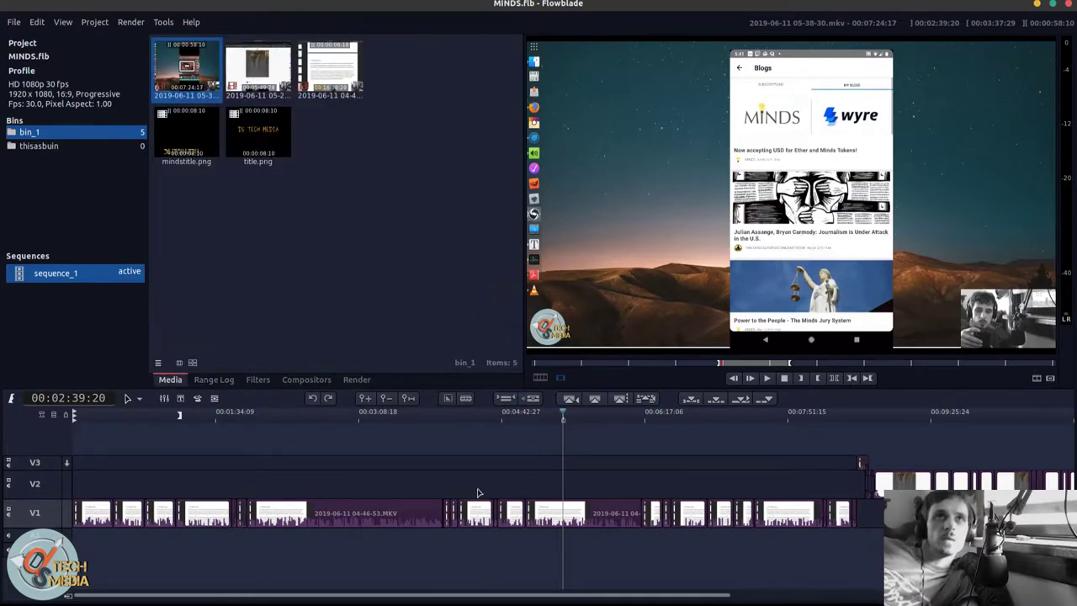
pyautogui.click(223, 380)
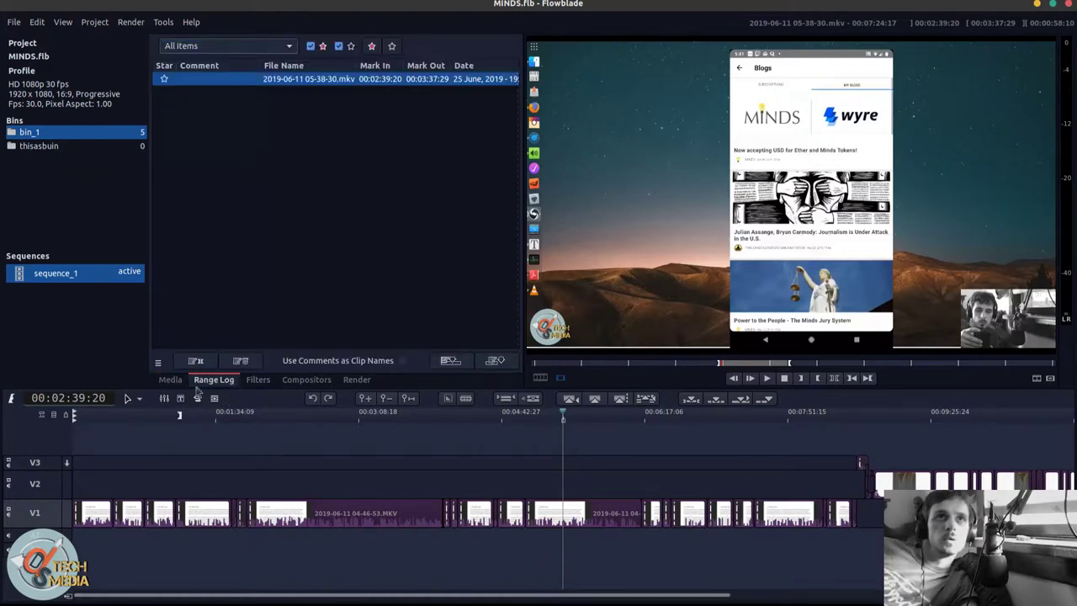
pyautogui.click(170, 379)
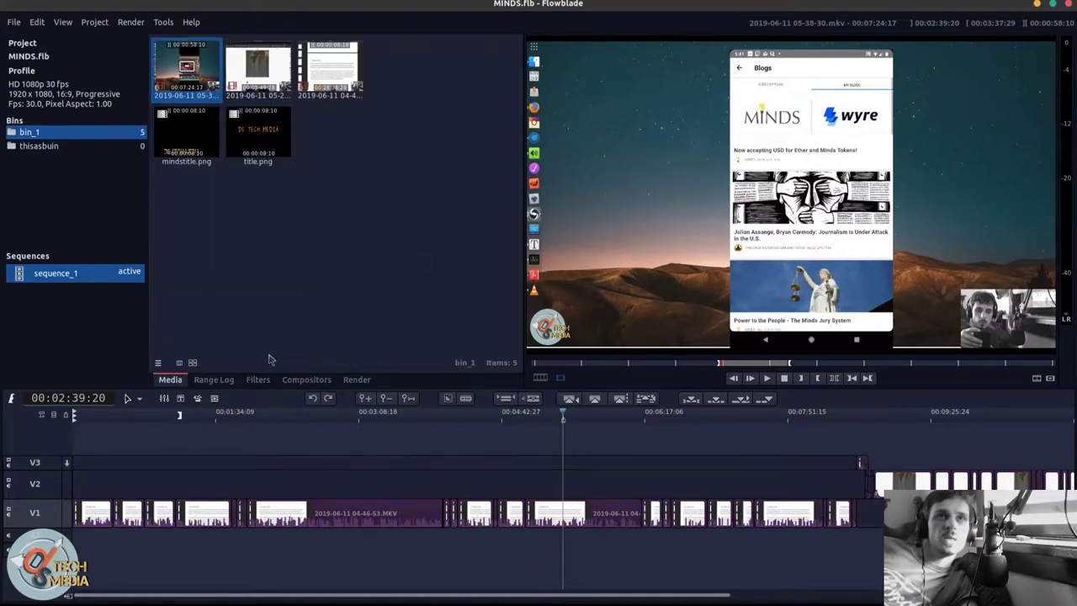
pyautogui.click(220, 379)
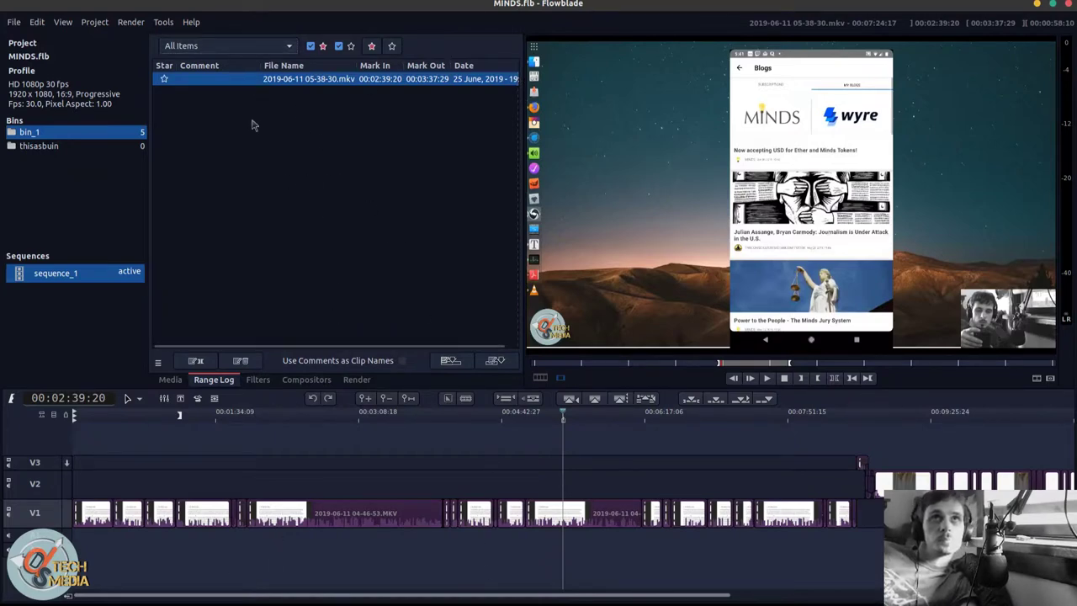
# - Browse the Tools menu, then bring up the Render panel
pyautogui.click(152, 22)
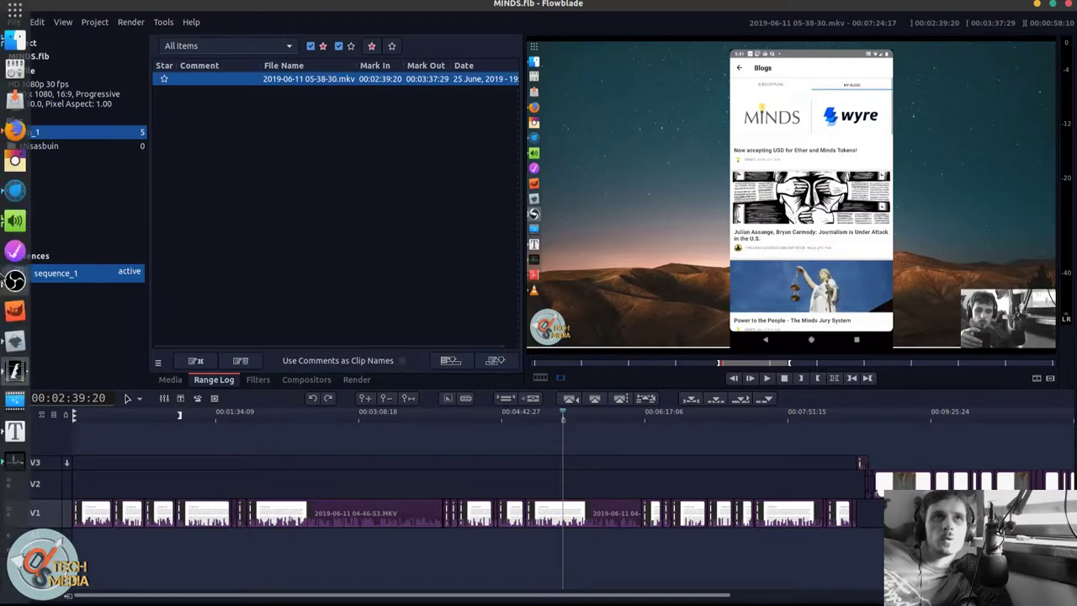
pyautogui.moveTo(1, 278)
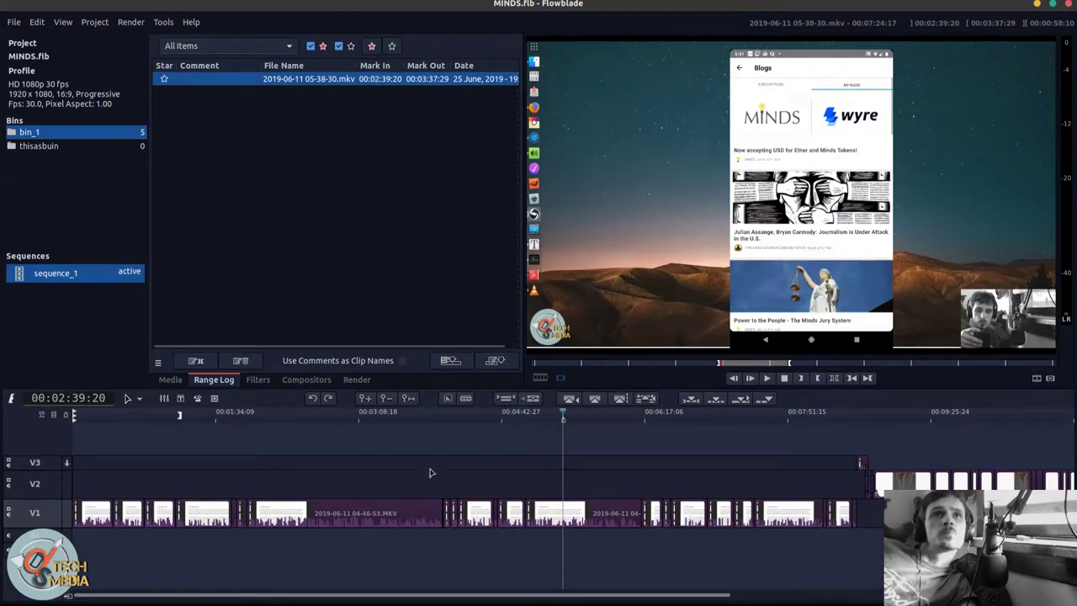
pyautogui.click(357, 379)
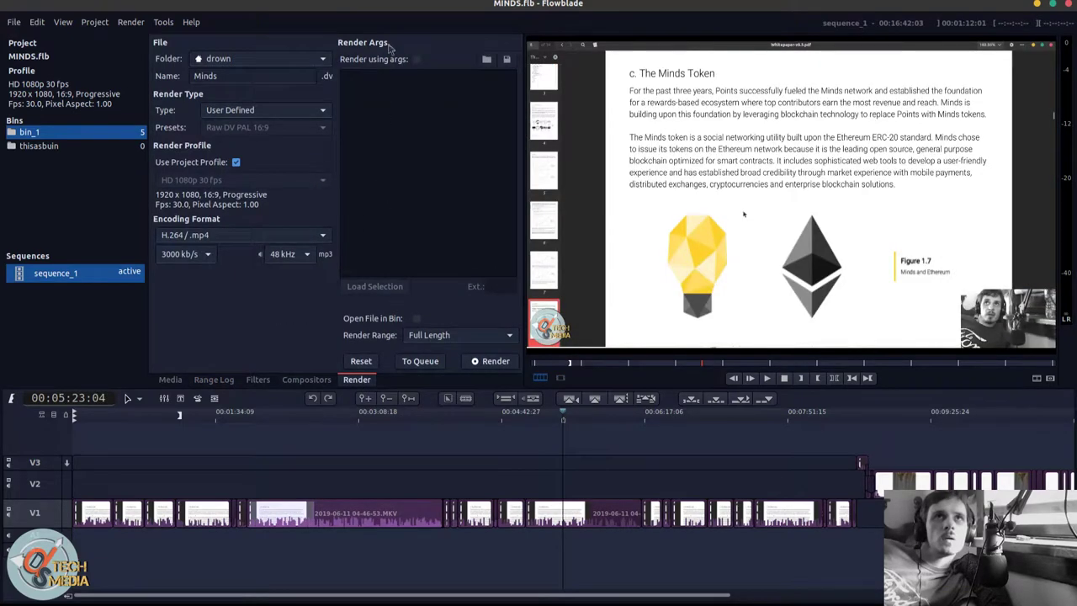
# - Enable Render using args and browse the Preset File type presets without changing them
pyautogui.click(417, 59)
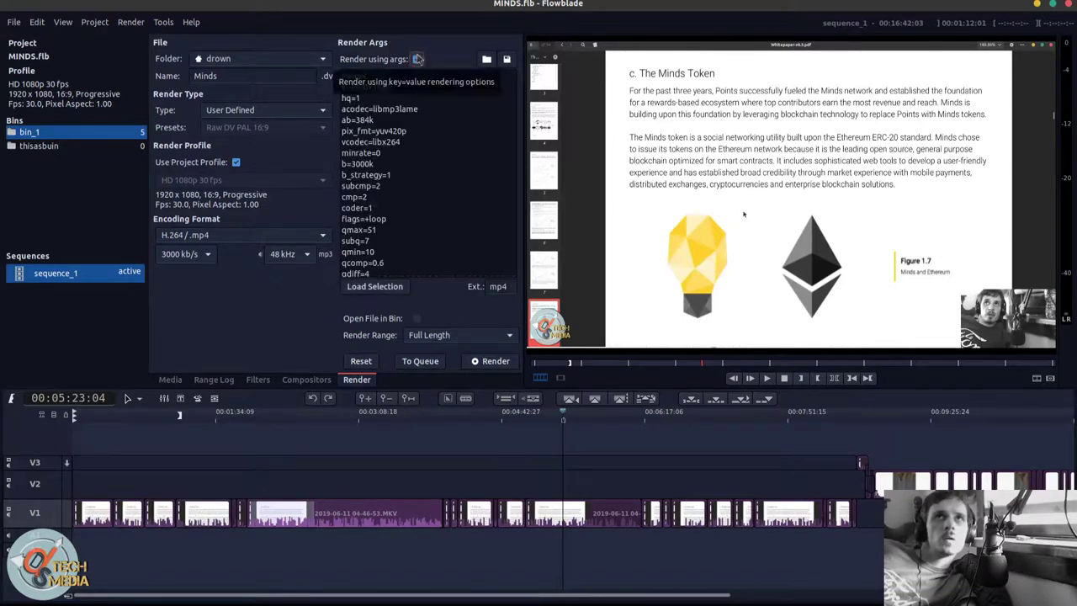
pyautogui.click(259, 110)
pyautogui.click(263, 127)
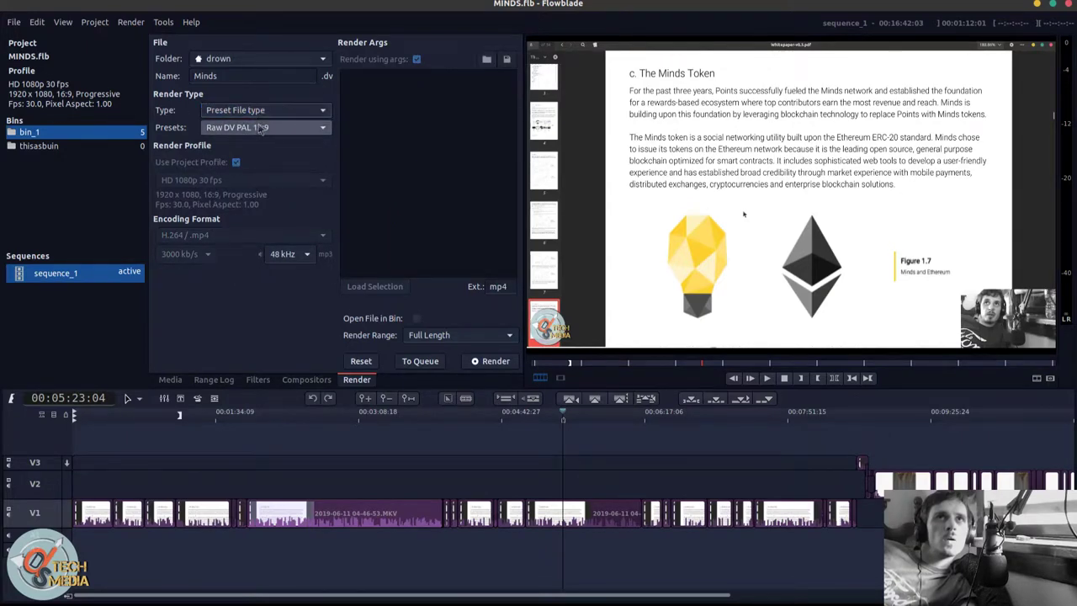
pyautogui.click(263, 127)
pyautogui.scroll(3, 253, 101)
pyautogui.scroll(5, 253, 84)
pyautogui.click(356, 81)
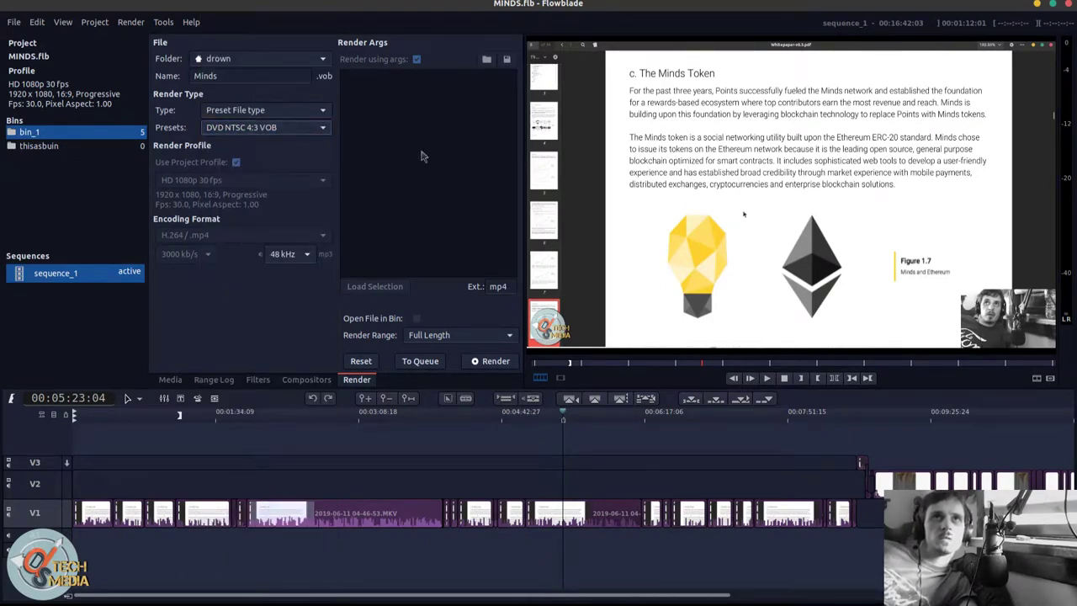
# - Turn off custom render args and set Render Range to Marked Range
pyautogui.click(406, 64)
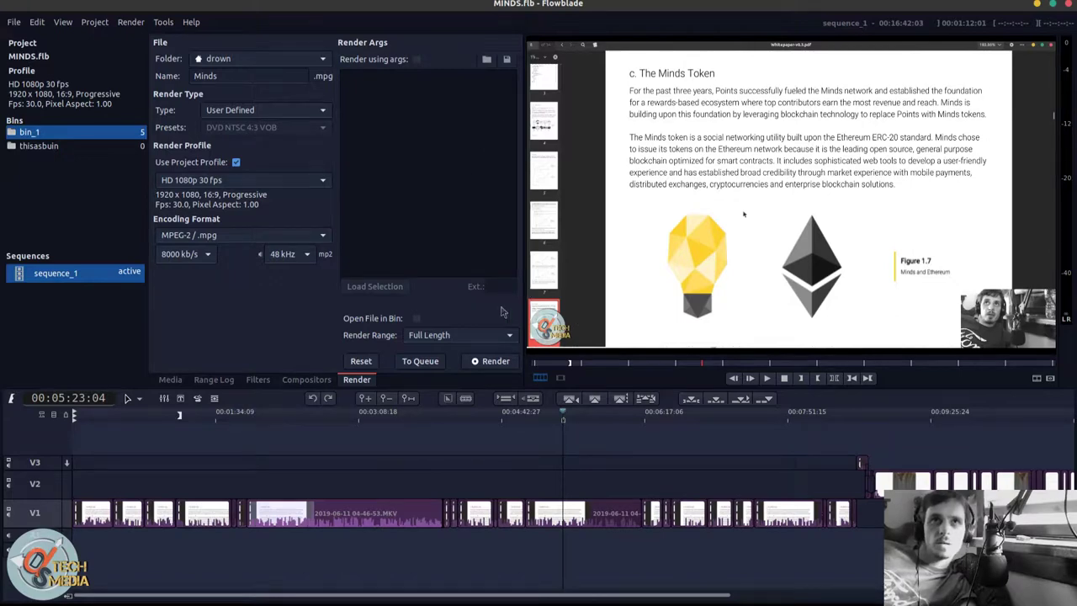
pyautogui.click(471, 335)
pyautogui.click(433, 354)
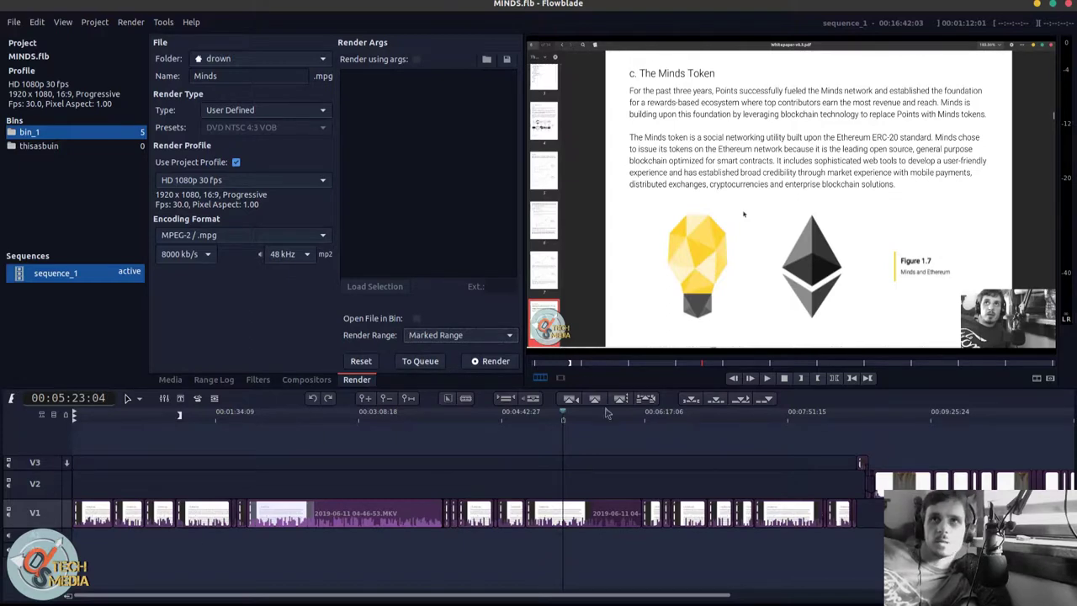
# - Show the Filters panel, then switch to the Compositors panel
pyautogui.click(259, 379)
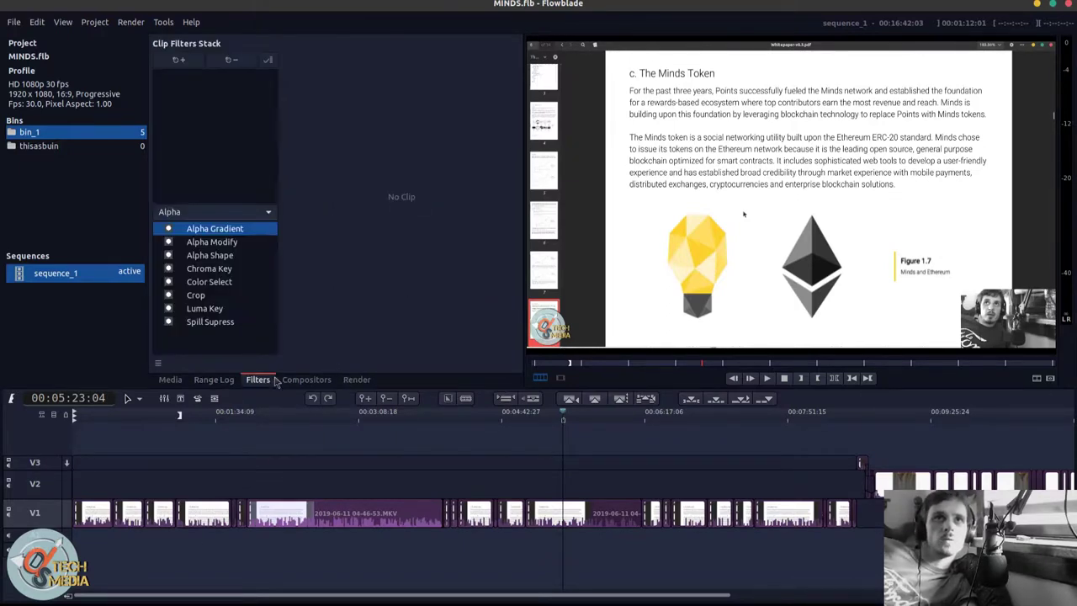
pyautogui.click(307, 379)
pyautogui.click(259, 381)
pyautogui.click(300, 383)
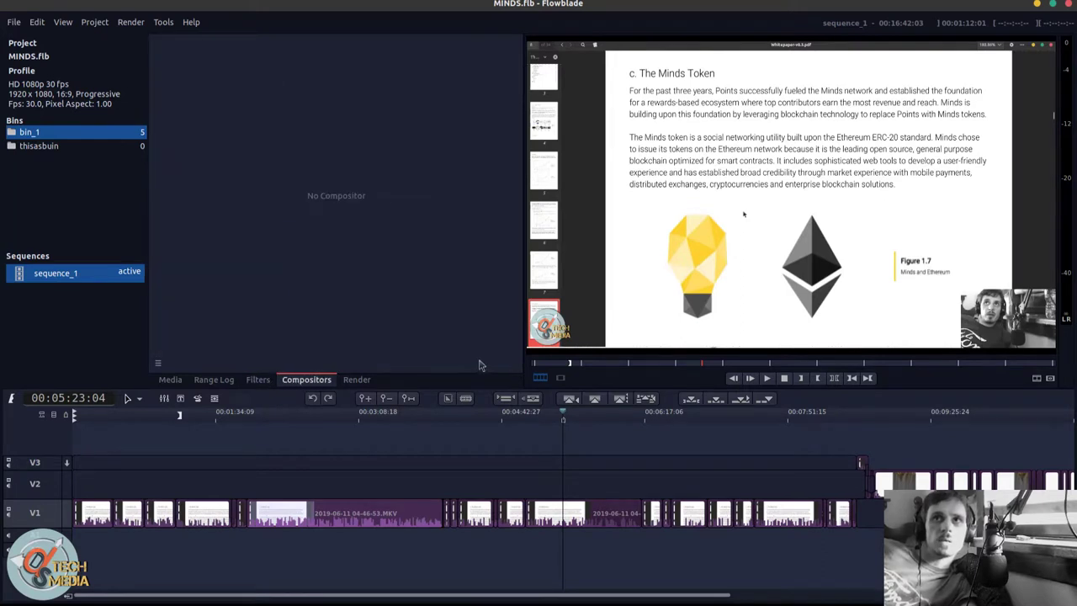
# - Toggle the monitor between clip and sequence, and check Trim View and scope options unchanged
pyautogui.click(558, 378)
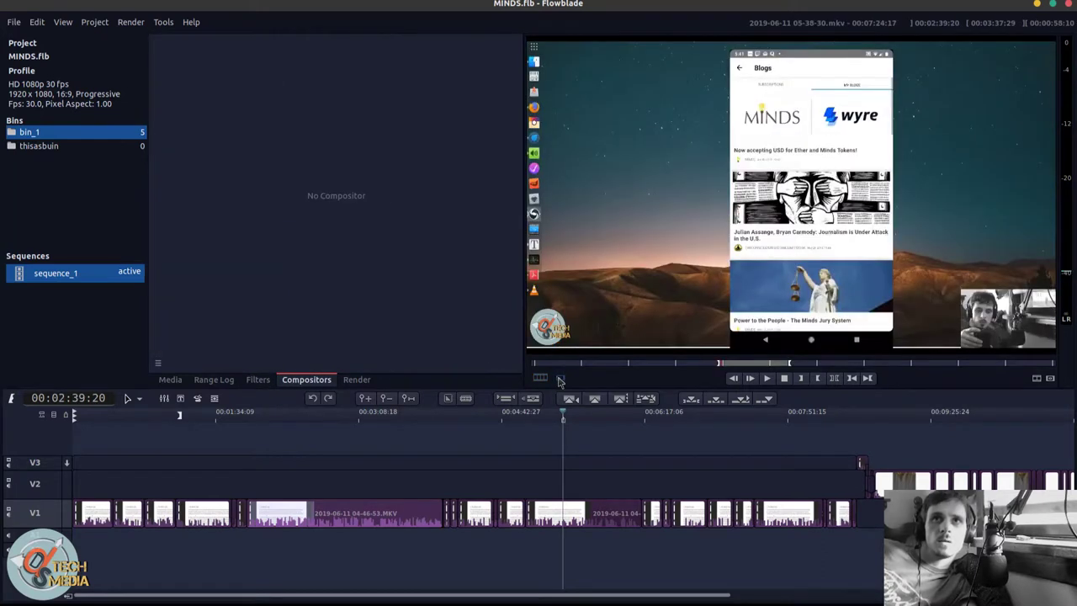
pyautogui.click(541, 379)
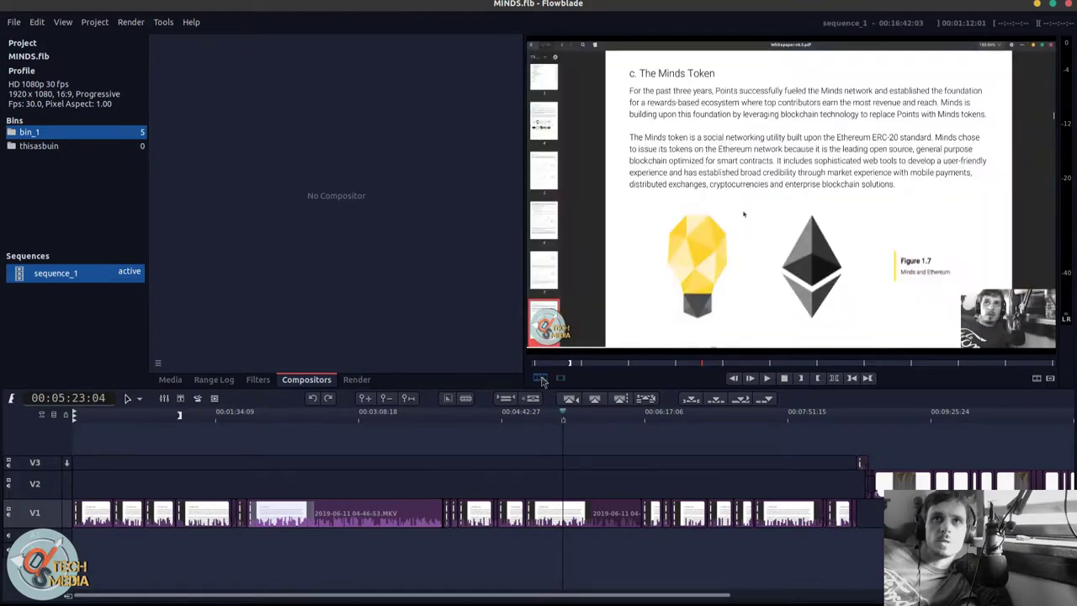
pyautogui.click(1036, 379)
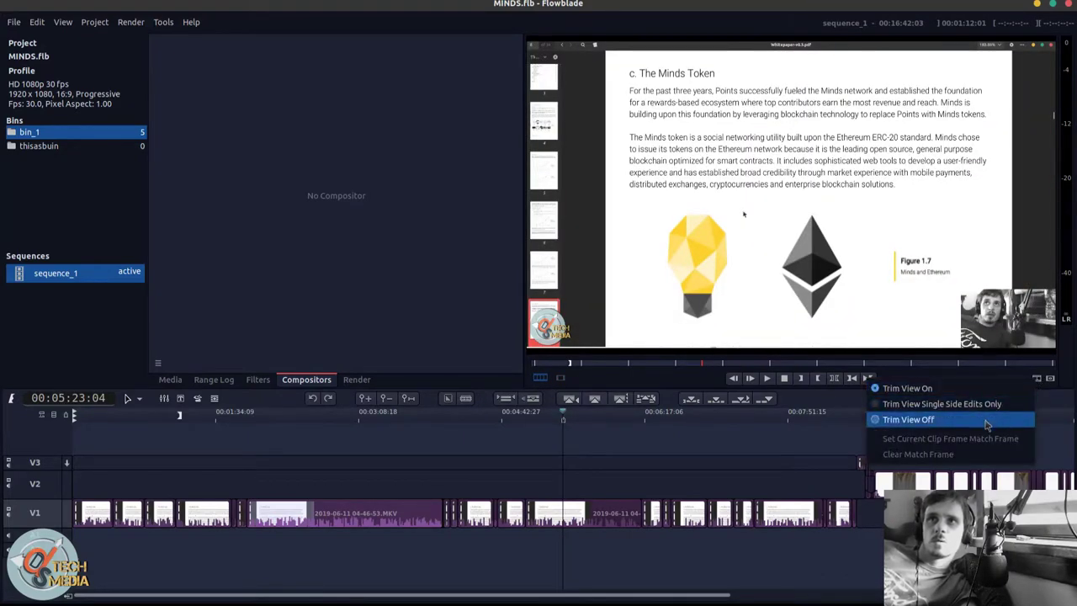
pyautogui.click(1050, 378)
pyautogui.click(1050, 379)
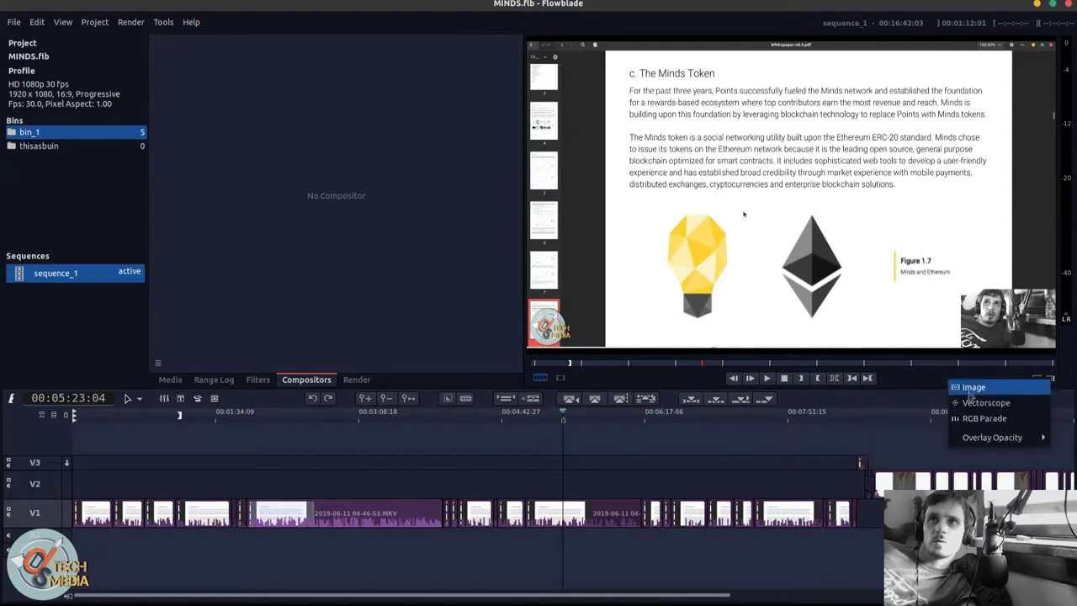
pyautogui.moveTo(970, 435)
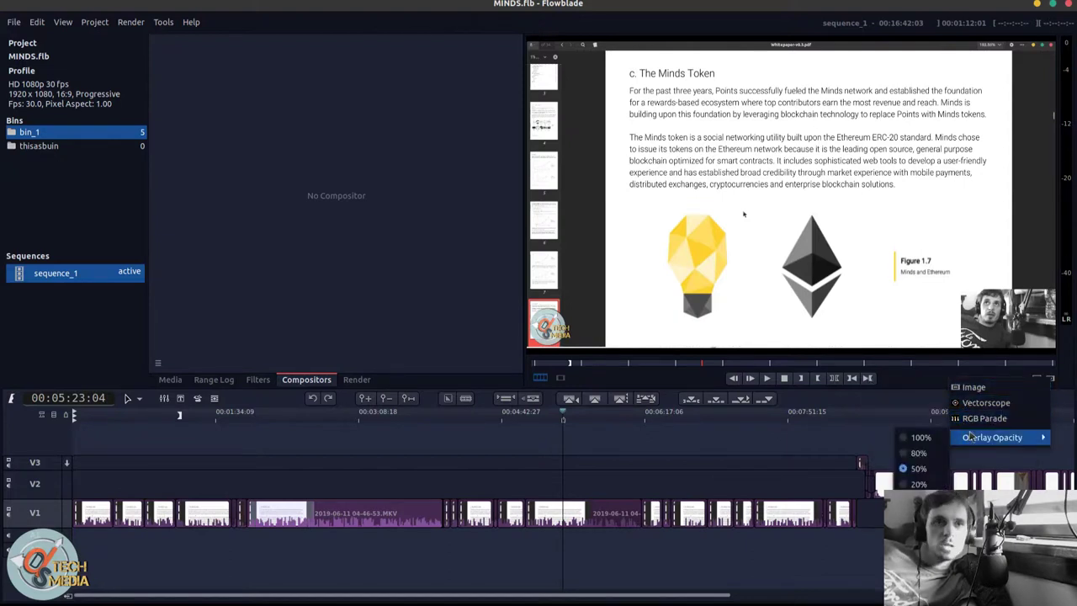
pyautogui.click(854, 283)
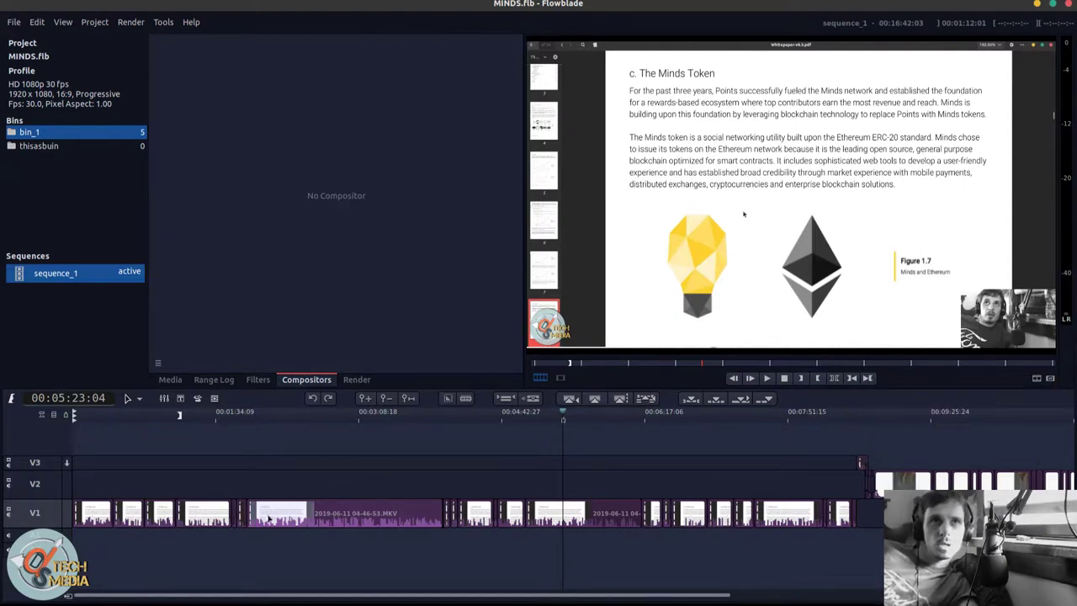
# - Explore the V3 track and V1 clip context menus and view the clip's information
pyautogui.rightClick(343, 463)
pyautogui.click(292, 483)
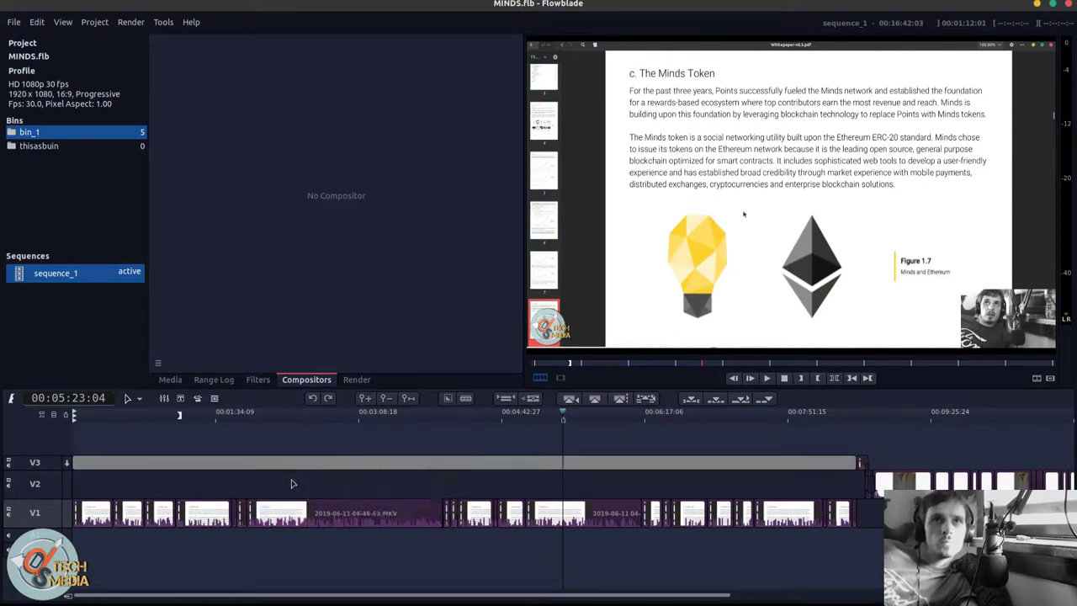
pyautogui.rightClick(388, 481)
pyautogui.click(354, 510)
pyautogui.rightClick(354, 509)
pyautogui.moveTo(450, 425)
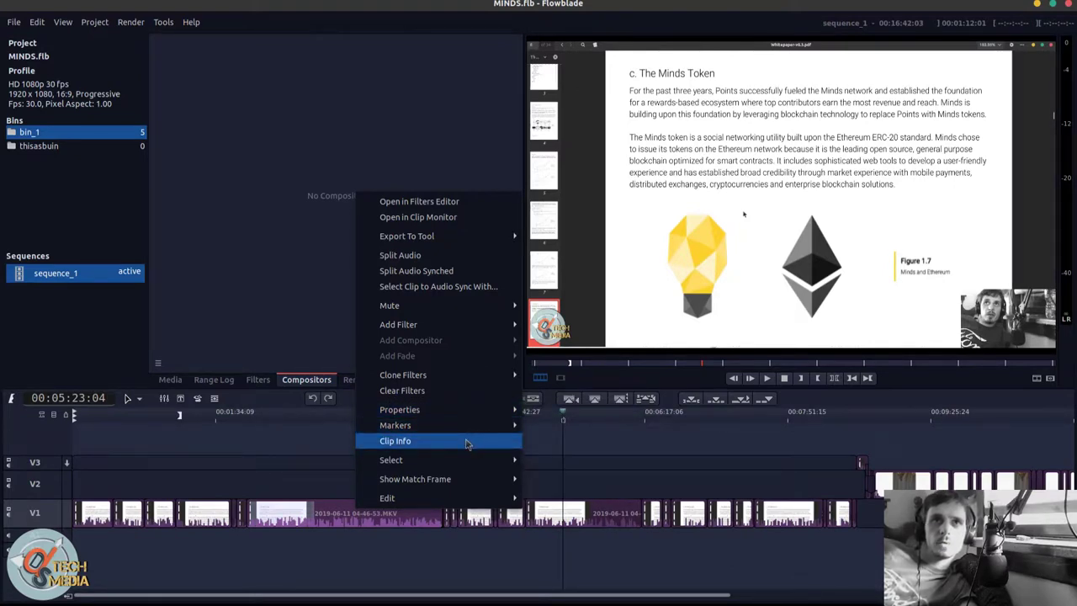
pyautogui.click(465, 442)
pyautogui.press('Return')
# - Show the V1 clip's last frame in the monitor from its context menu
pyautogui.rightClick(423, 519)
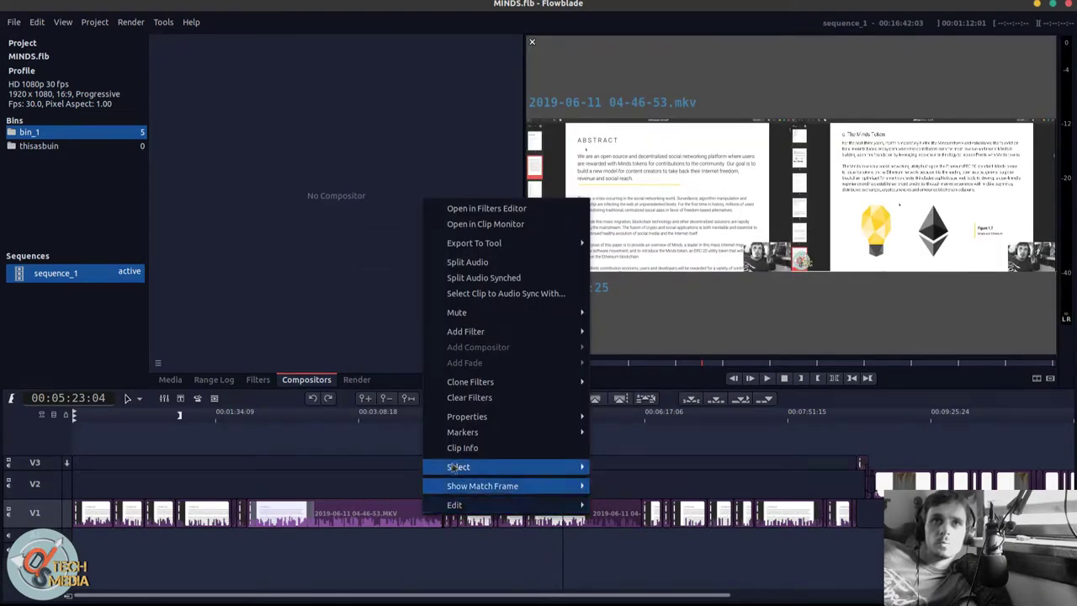
pyautogui.moveTo(464, 486)
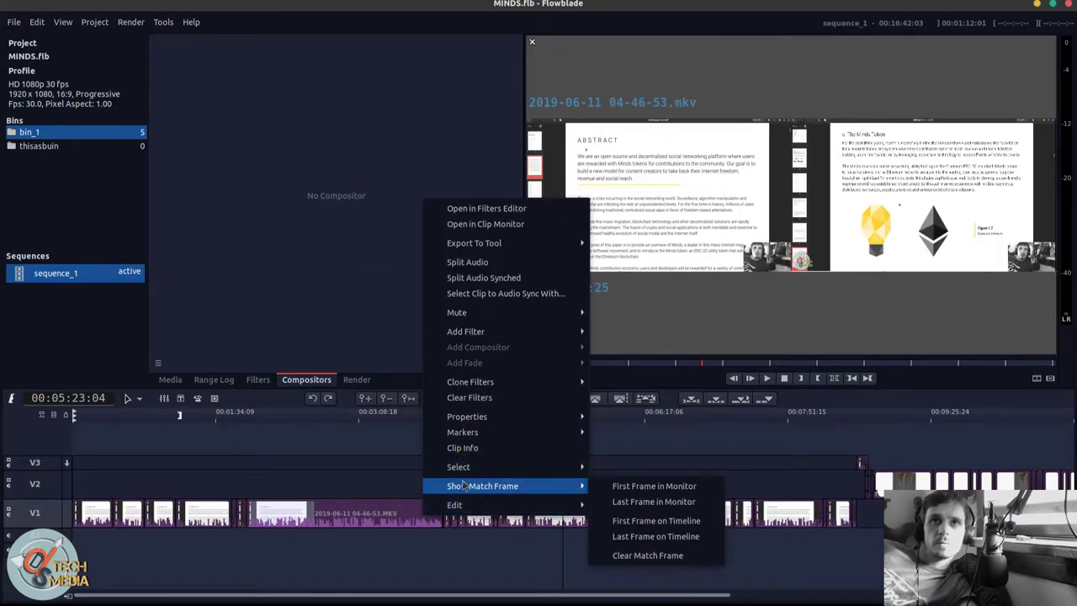
pyautogui.click(654, 502)
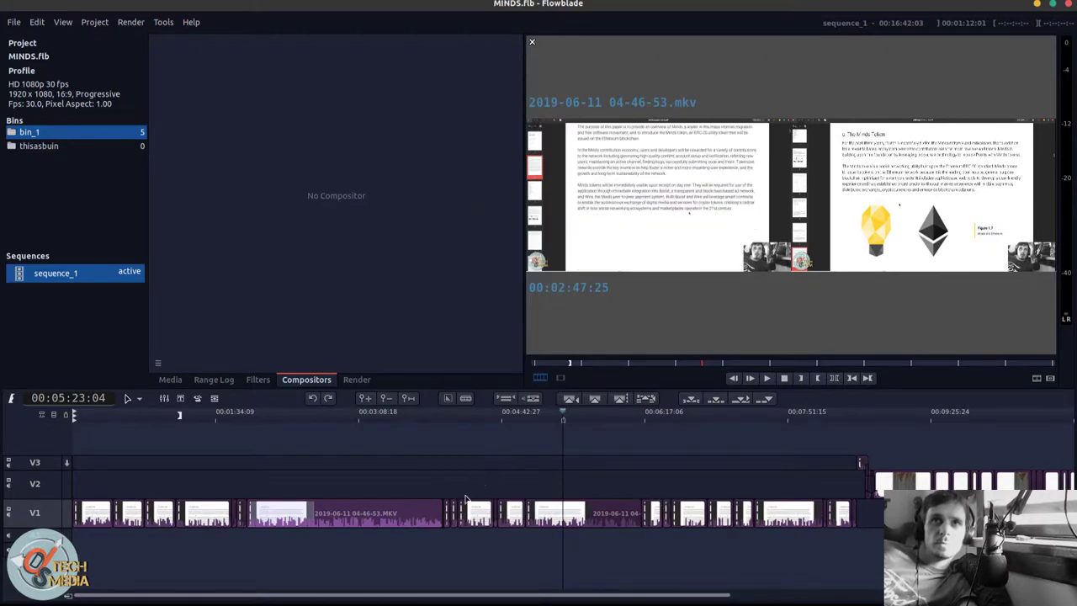
pyautogui.rightClick(423, 516)
pyautogui.moveTo(480, 467)
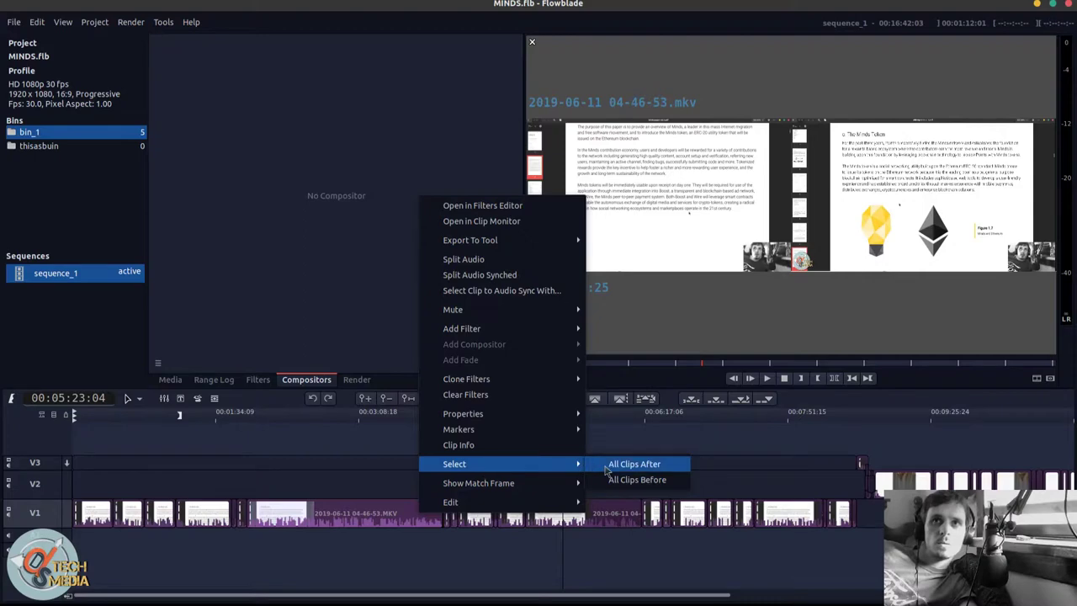
pyautogui.click(606, 464)
# - Browse the Add Filter categories, from Alpha and Fix through to Artistic
pyautogui.rightClick(373, 515)
pyautogui.moveTo(449, 467)
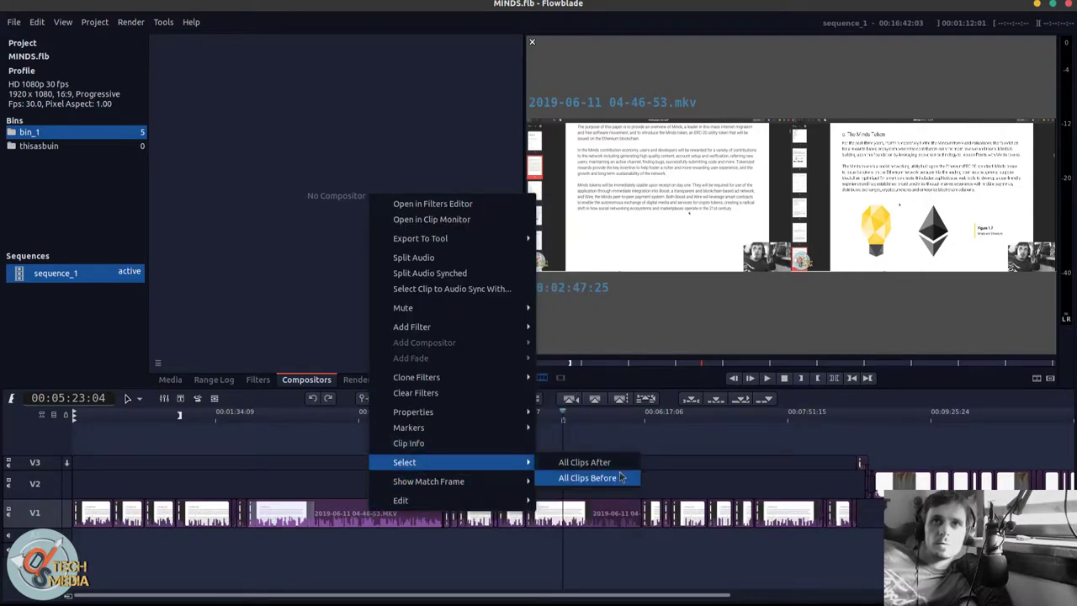
pyautogui.moveTo(383, 382)
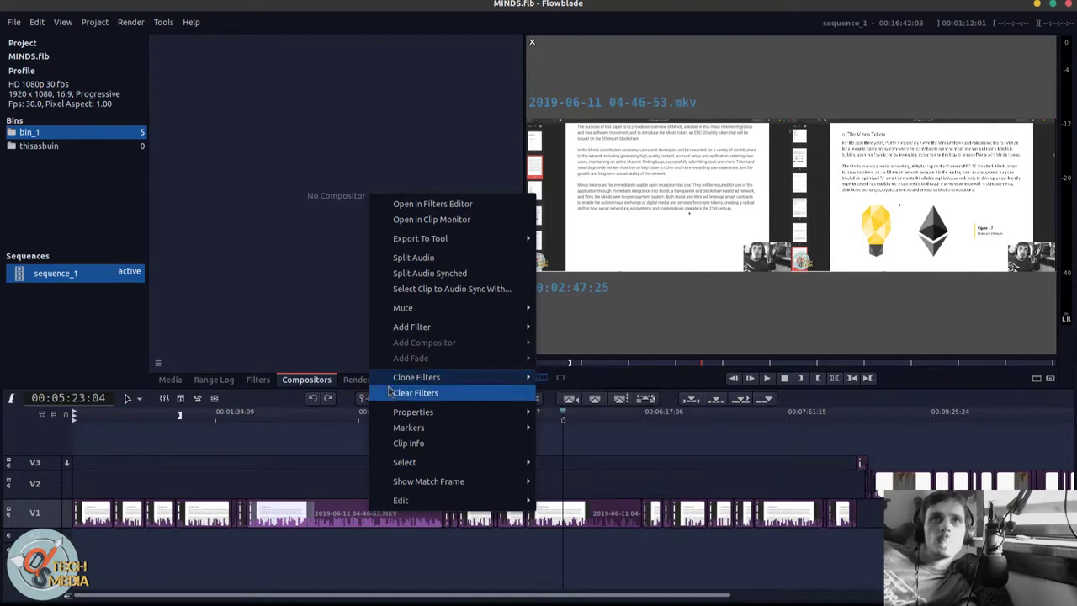
pyautogui.moveTo(415, 384)
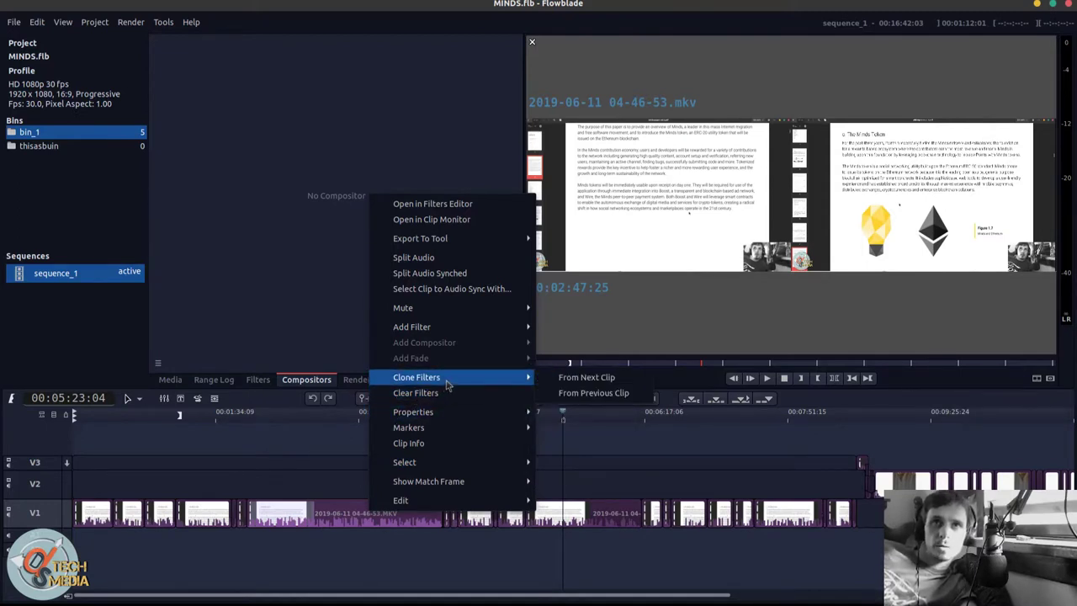
pyautogui.moveTo(461, 327)
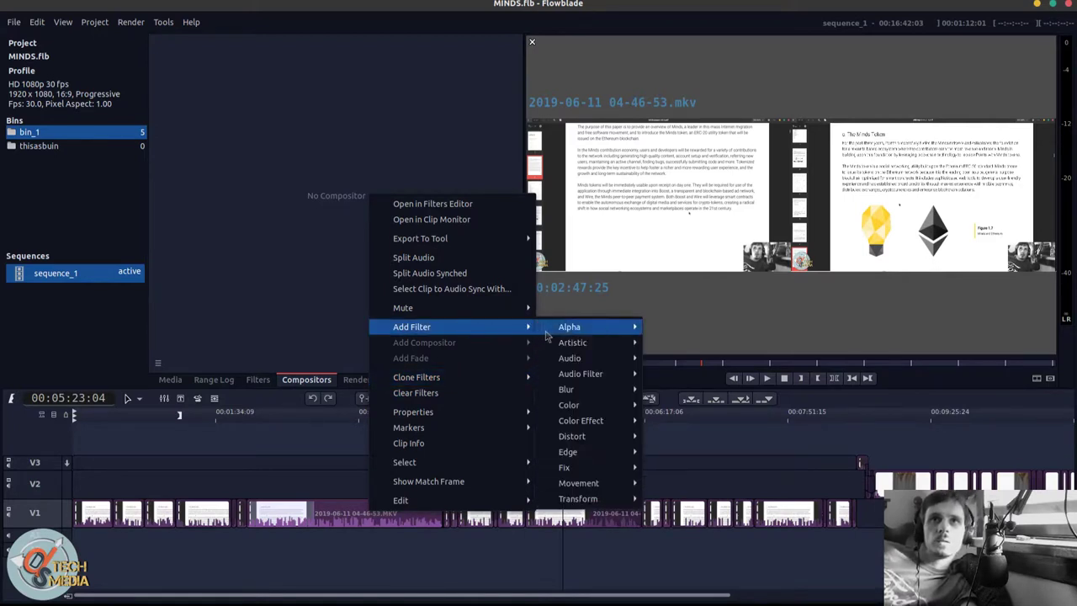
pyautogui.moveTo(553, 332)
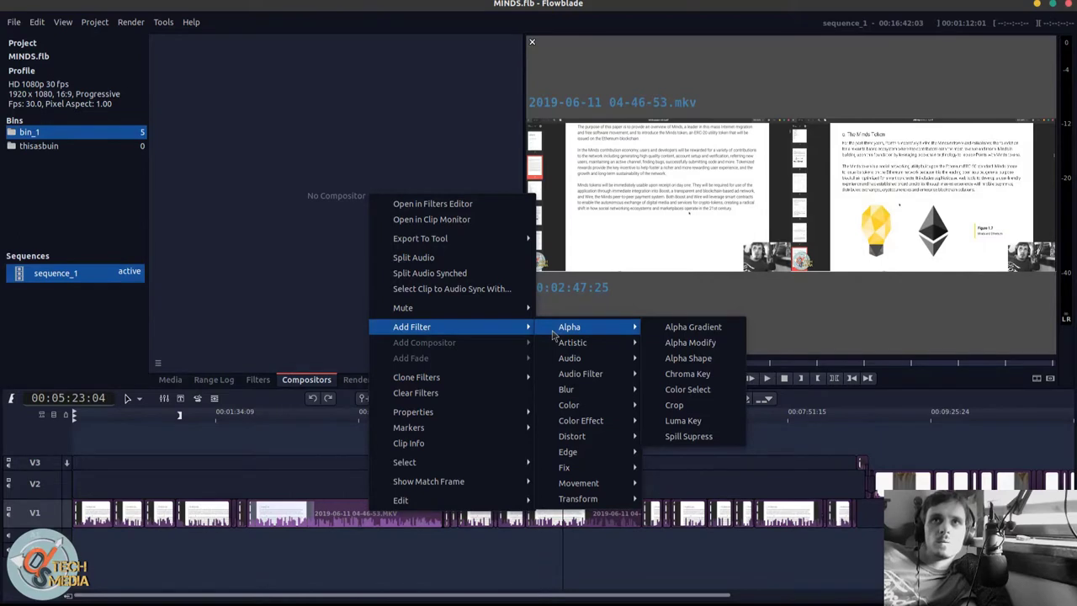
pyautogui.moveTo(556, 388)
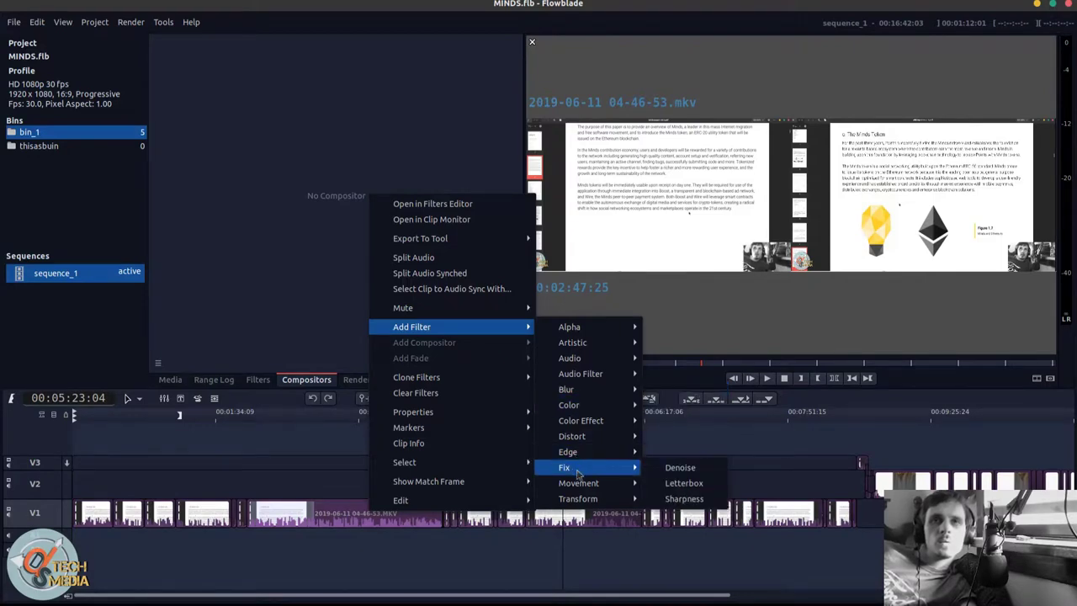
# - Add the Artistic > Vignette filter and preview it around 2:21:09
pyautogui.moveTo(580, 486)
pyautogui.moveTo(587, 345)
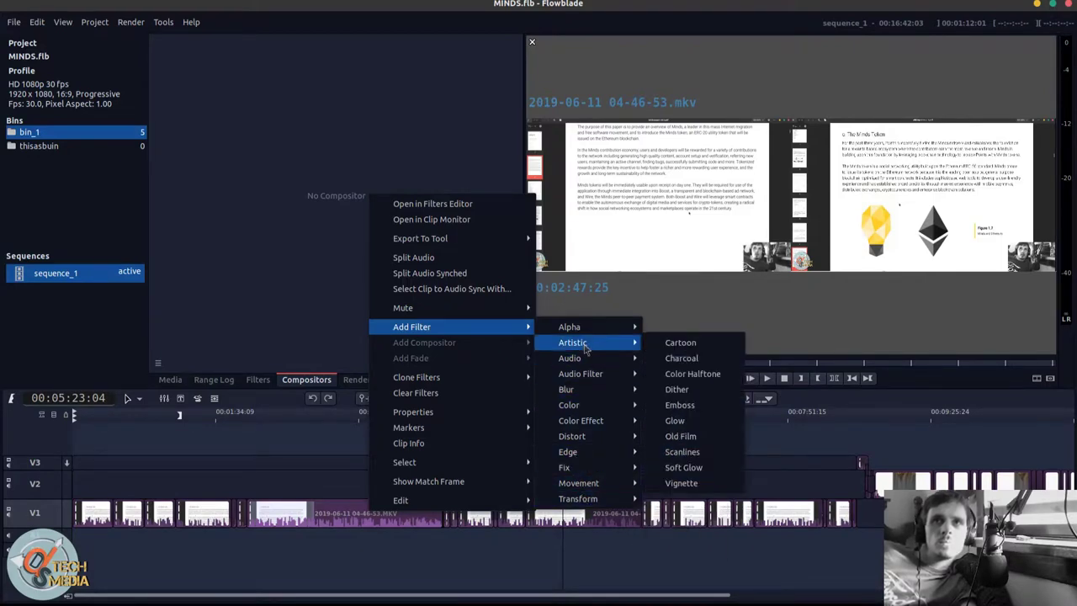
pyautogui.click(681, 483)
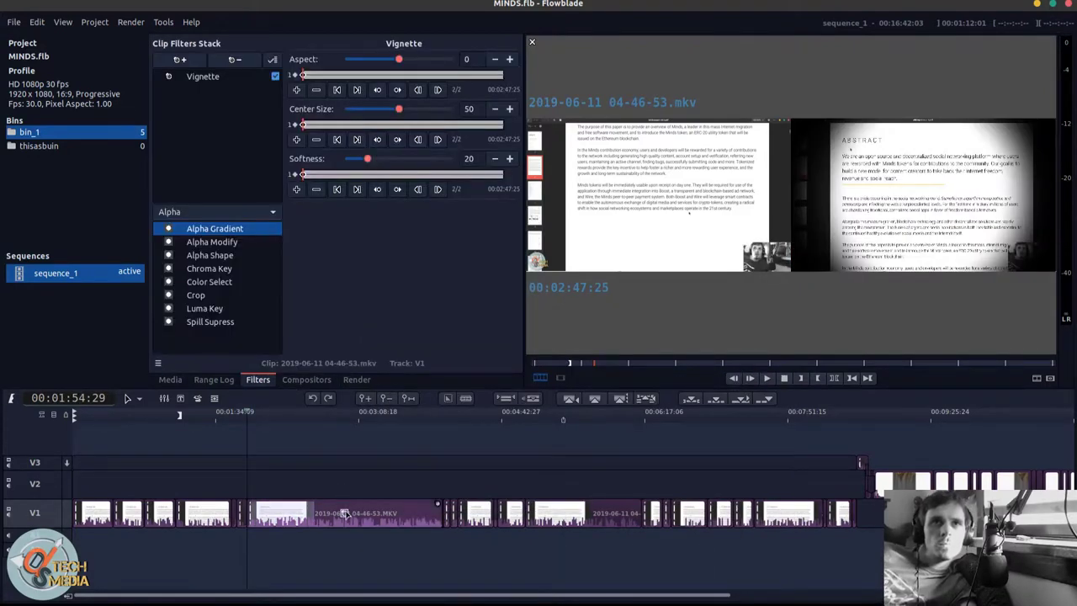
pyautogui.rightClick(345, 510)
pyautogui.press('Escape')
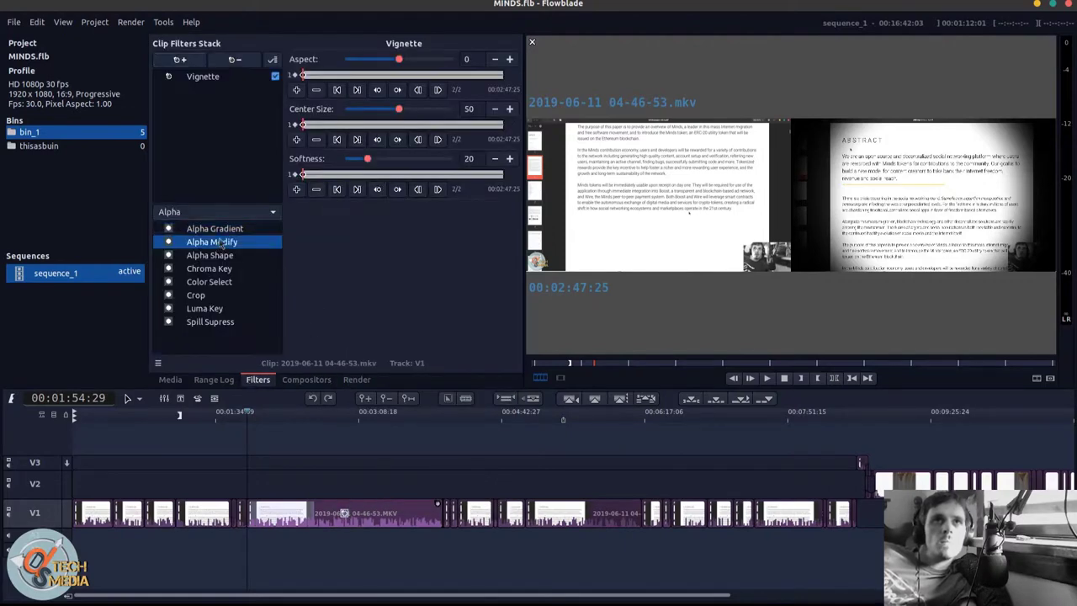
pyautogui.click(274, 450)
pyautogui.click(288, 418)
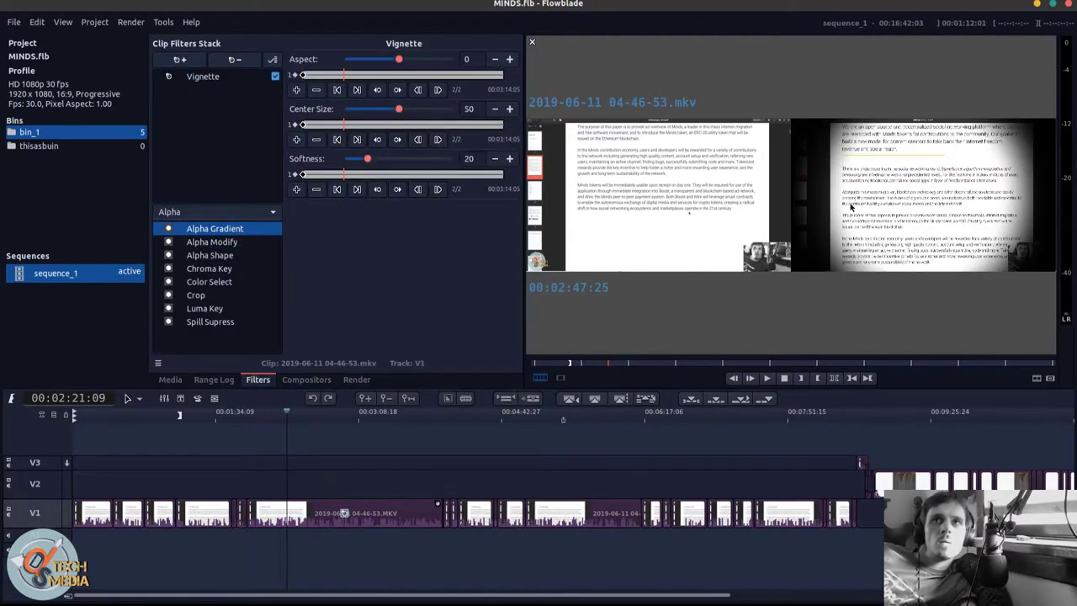
# - Select the vignetted clip, scrub to 5:27:15, and adjust Vignette's Center Size from 0 wider
pyautogui.rightClick(324, 474)
pyautogui.press('Escape')
pyautogui.click(571, 513)
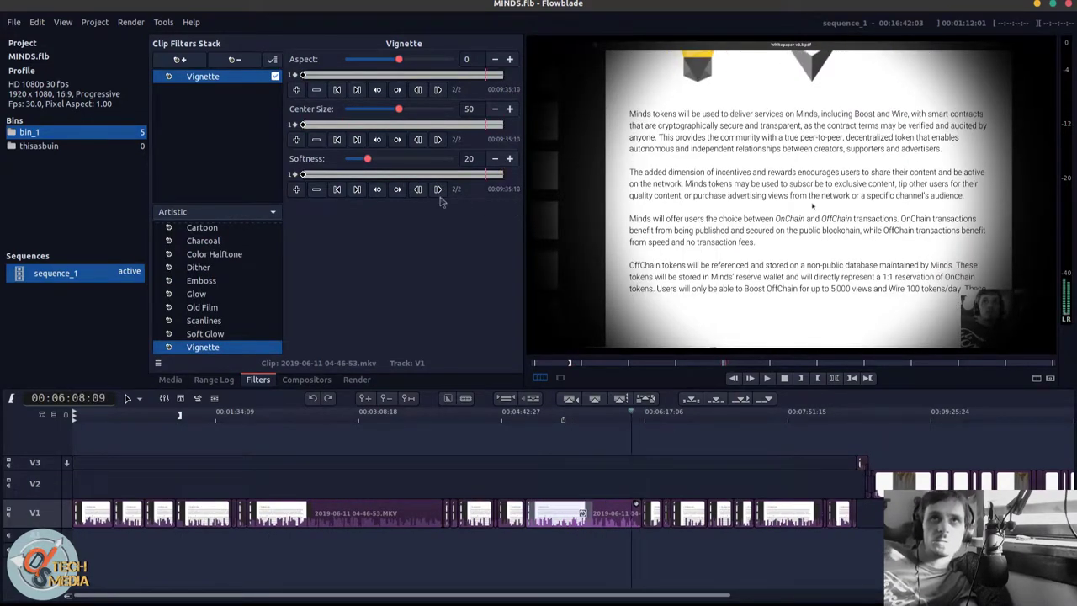
pyautogui.click(371, 174)
pyautogui.moveTo(368, 183); pyautogui.dragTo(273, 209)
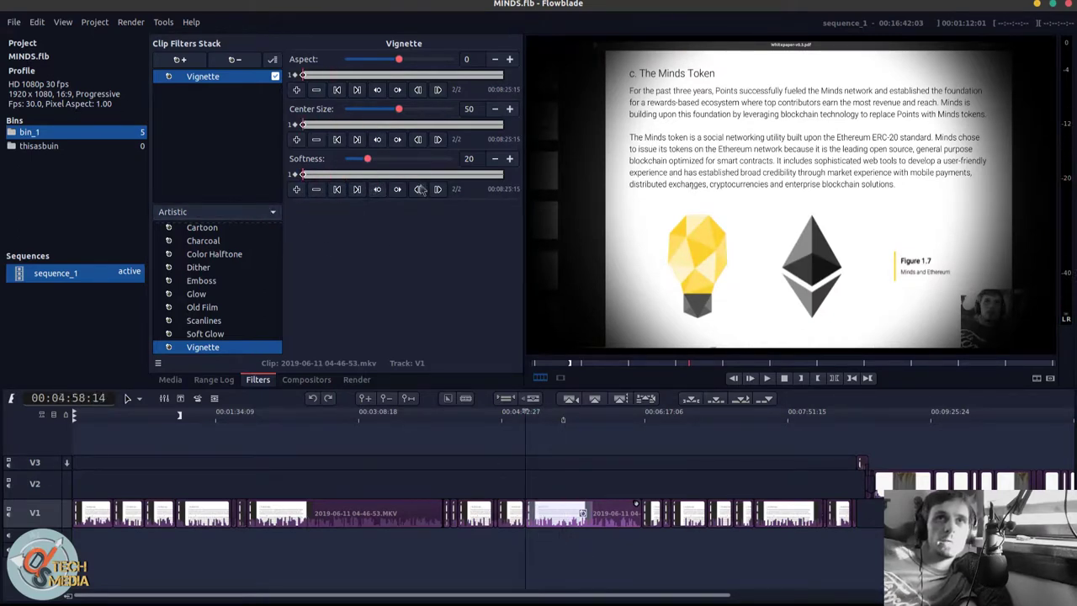
pyautogui.moveTo(316, 126); pyautogui.dragTo(402, 127)
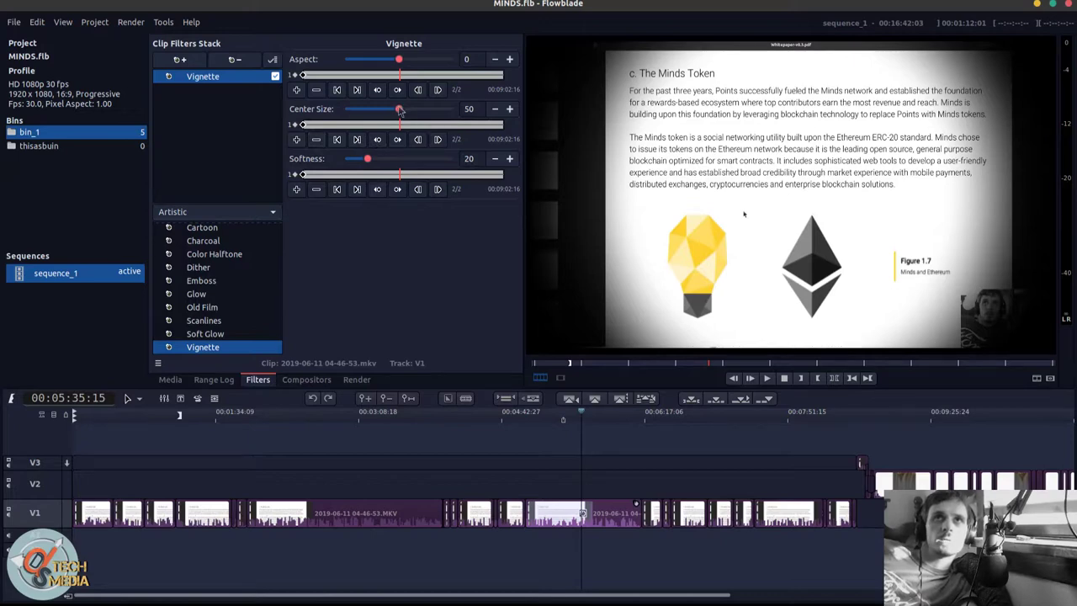
pyautogui.moveTo(402, 112); pyautogui.dragTo(334, 113)
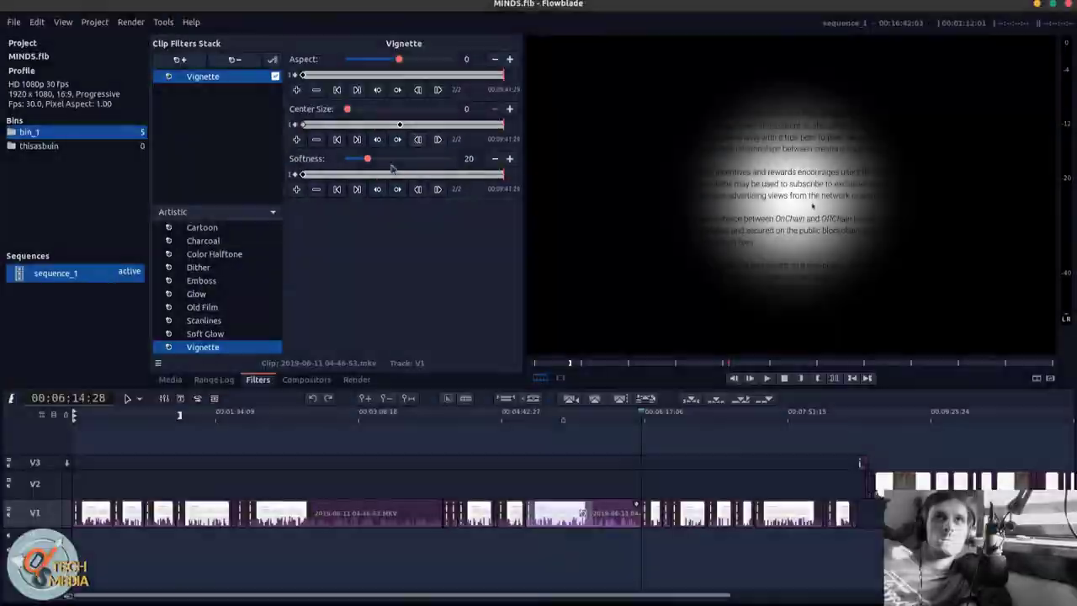
pyautogui.moveTo(347, 226); pyautogui.dragTo(438, 236)
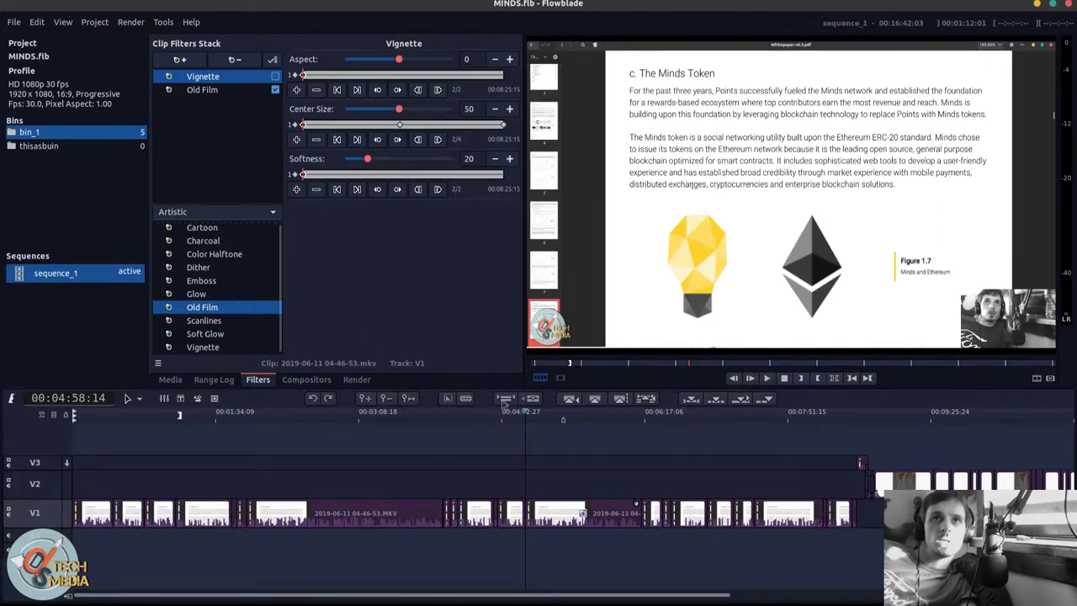
# - Scrub the playhead to 00:05:51:26 and lower Old Film's Develop duration to 46
pyautogui.click(532, 462)
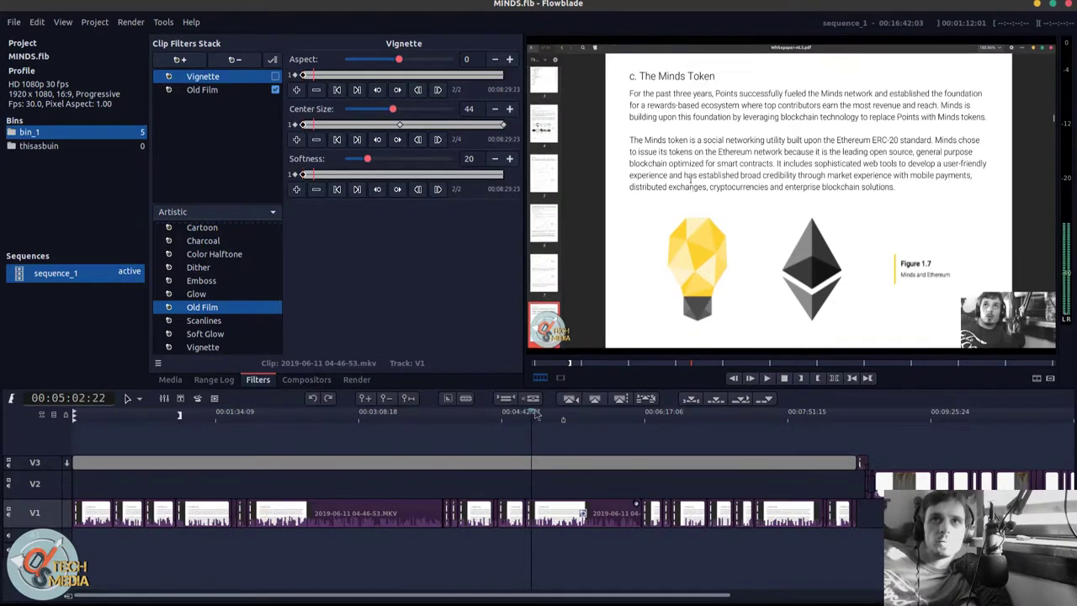
pyautogui.moveTo(541, 414); pyautogui.dragTo(616, 415)
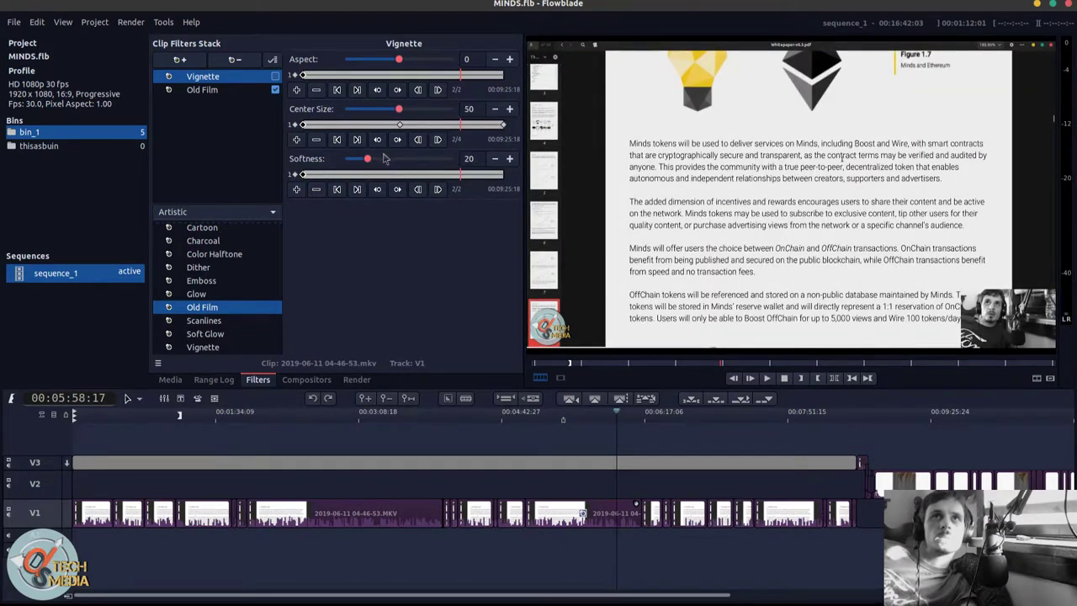
pyautogui.click(234, 90)
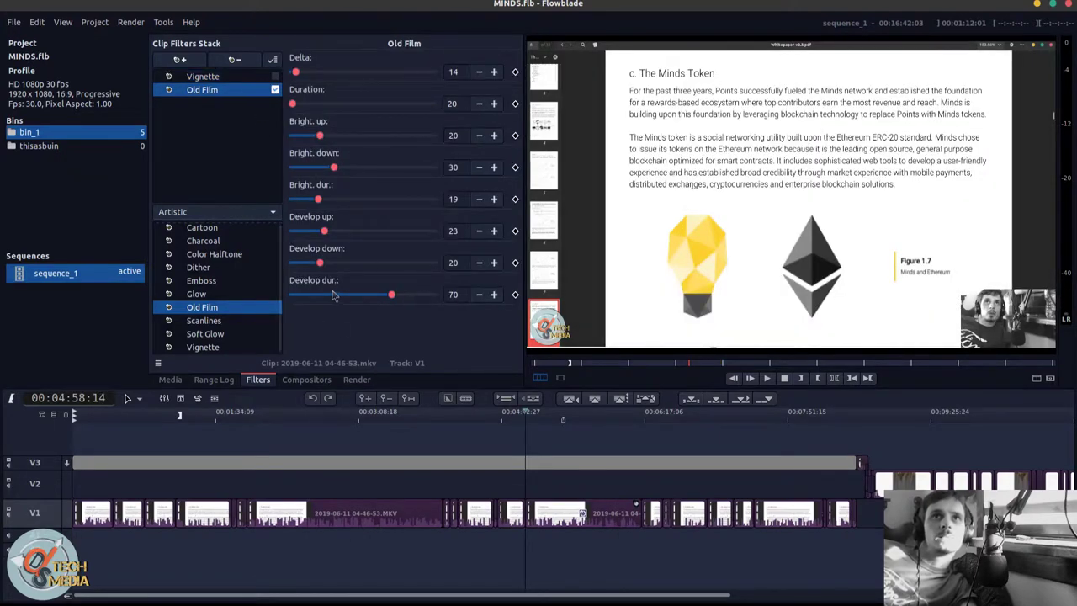
pyautogui.moveTo(390, 295); pyautogui.dragTo(319, 306)
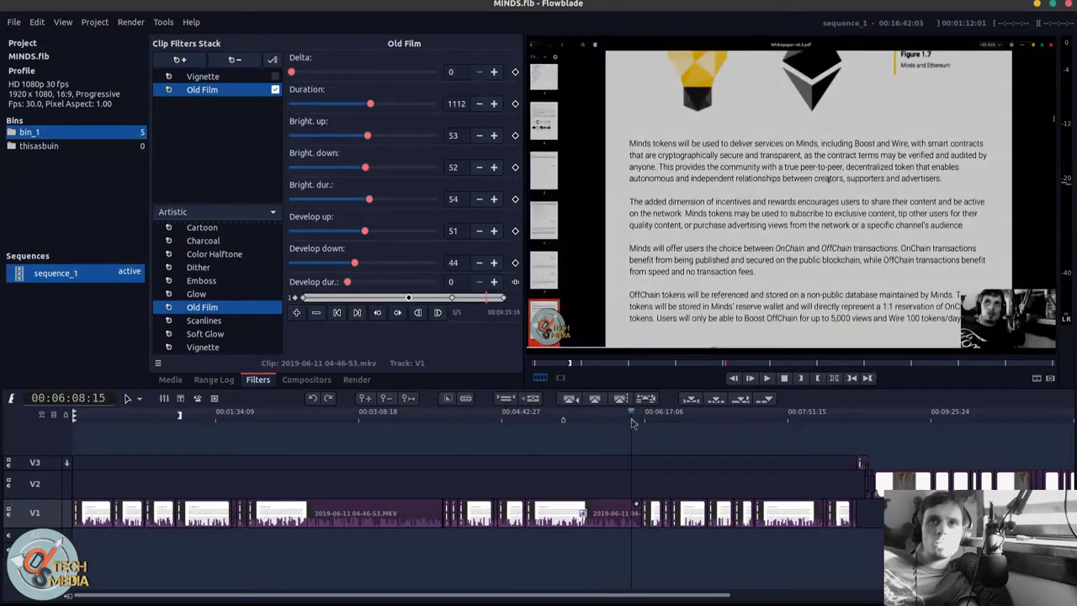
# - Add the Emboss filter and set Azimuth 87, Lightness 64, Bump Height 17
pyautogui.doubleClick(206, 280)
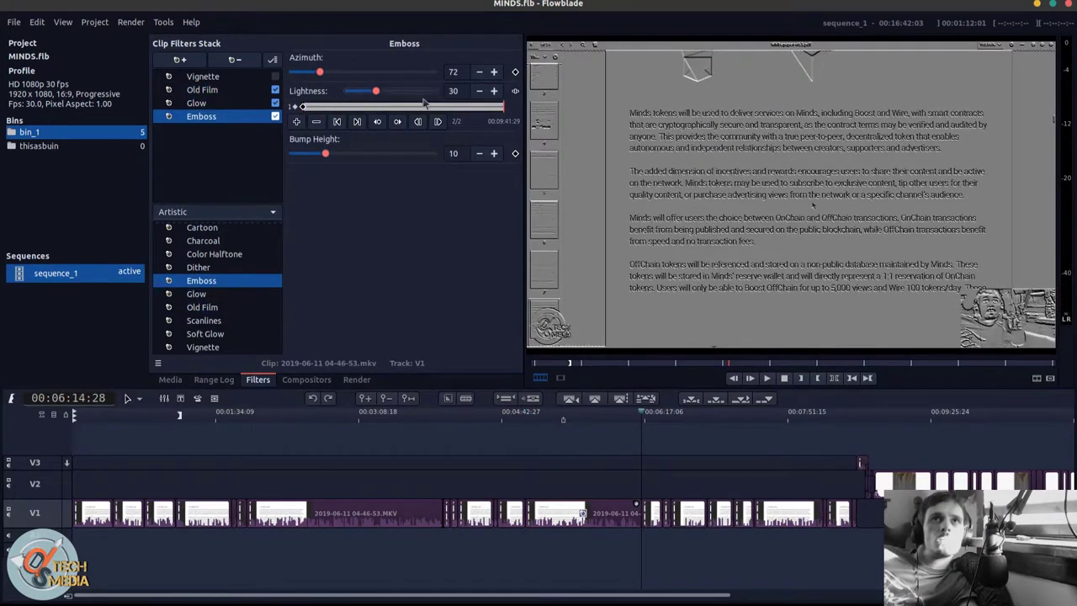
pyautogui.moveTo(375, 91); pyautogui.dragTo(409, 90)
pyautogui.click(328, 72)
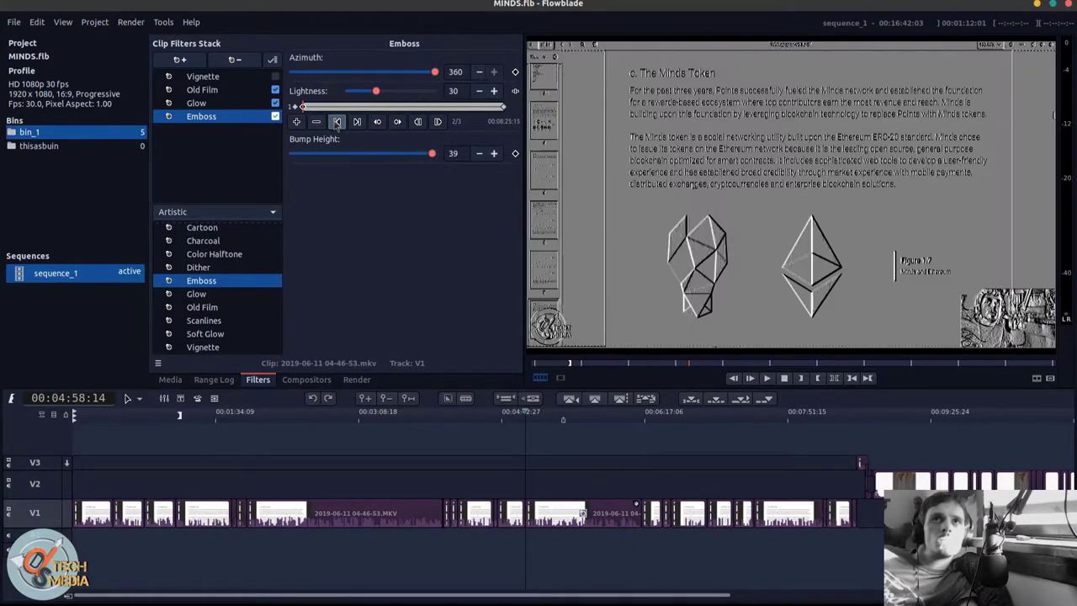
pyautogui.hotkey('ctrl', 'z')
pyautogui.hotkey('ctrl', 'z')
pyautogui.hotkey('ctrl', 'z')
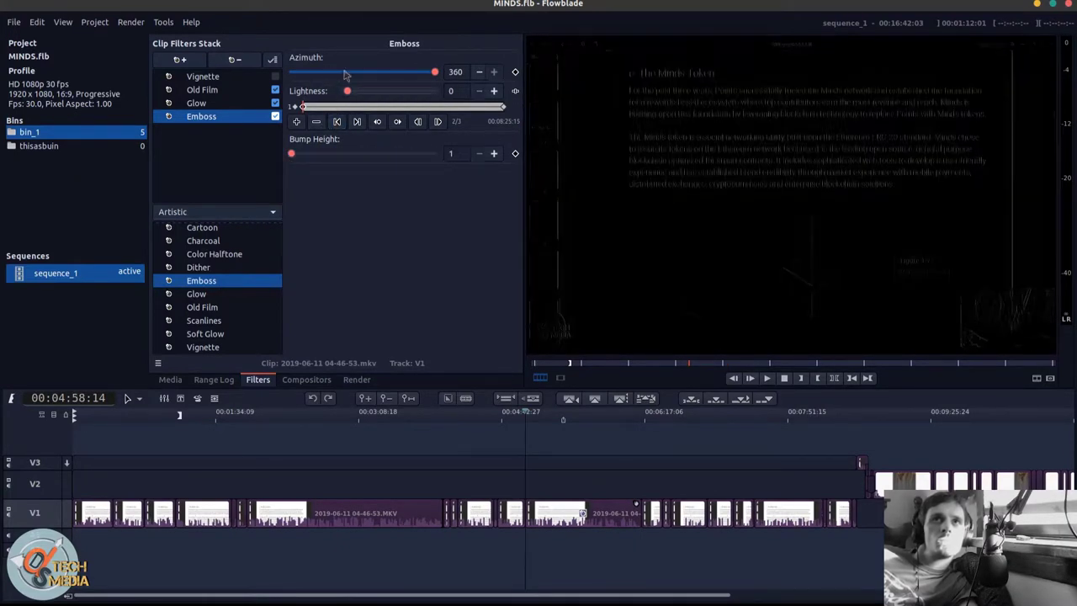
pyautogui.click(379, 91)
pyautogui.click(348, 153)
pyautogui.click(326, 73)
pyautogui.click(540, 419)
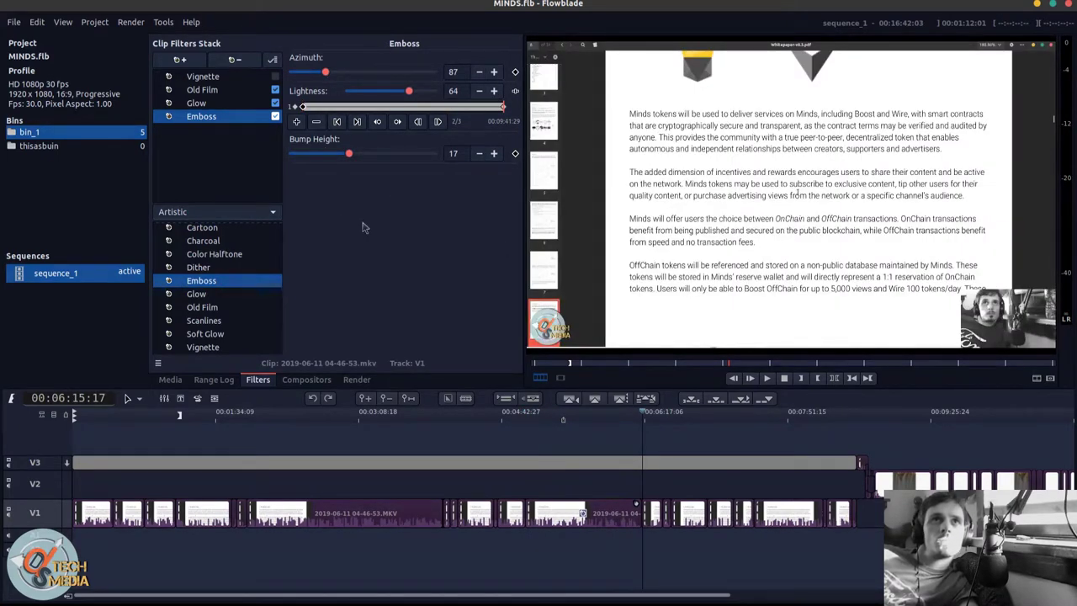
pyautogui.click(162, 23)
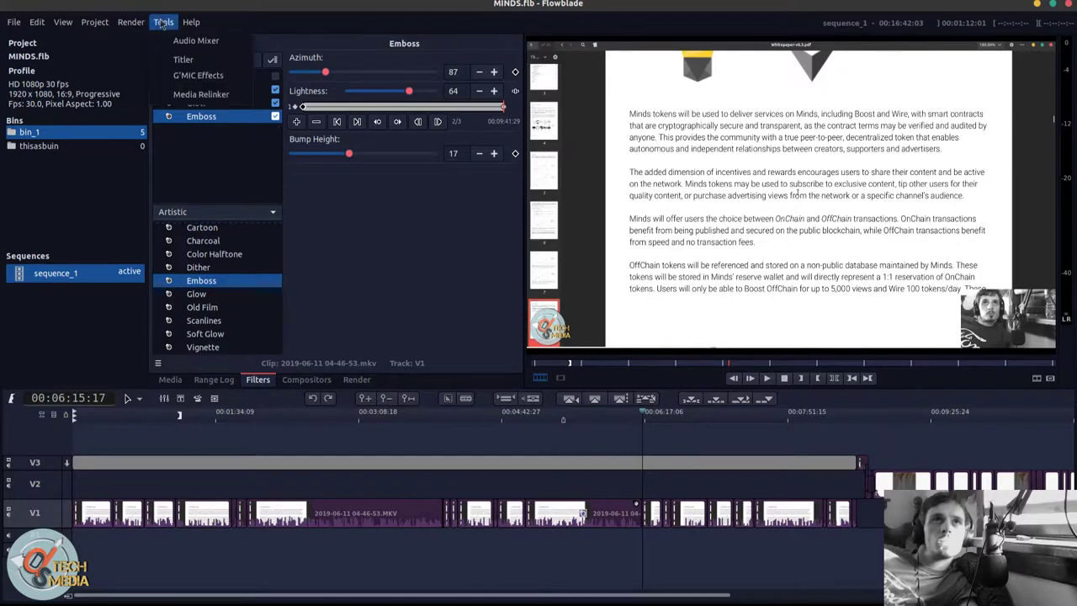
pyautogui.moveTo(137, 26)
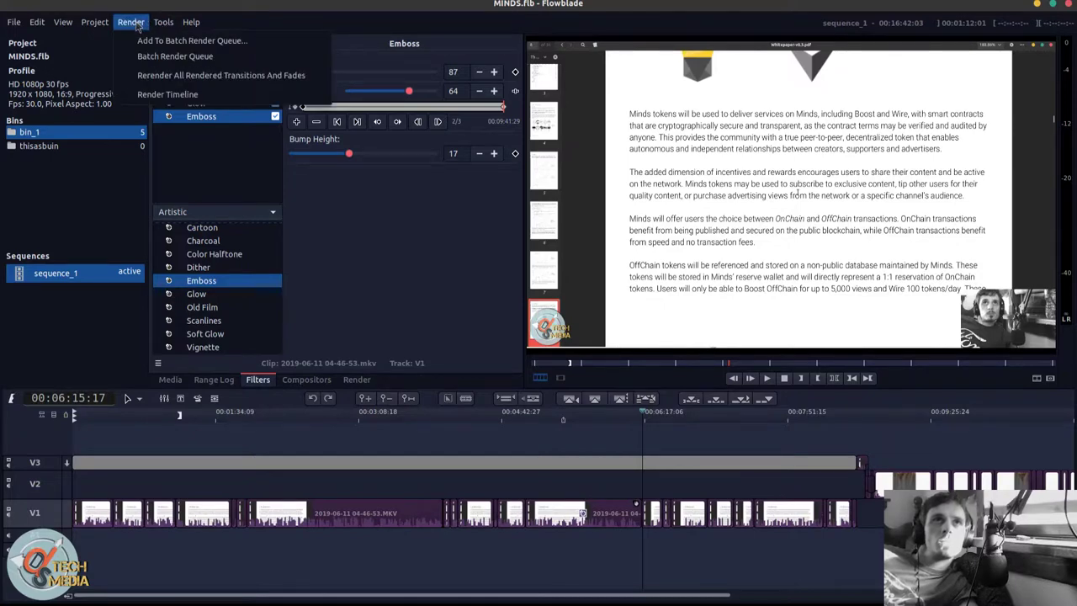
pyautogui.moveTo(95, 22)
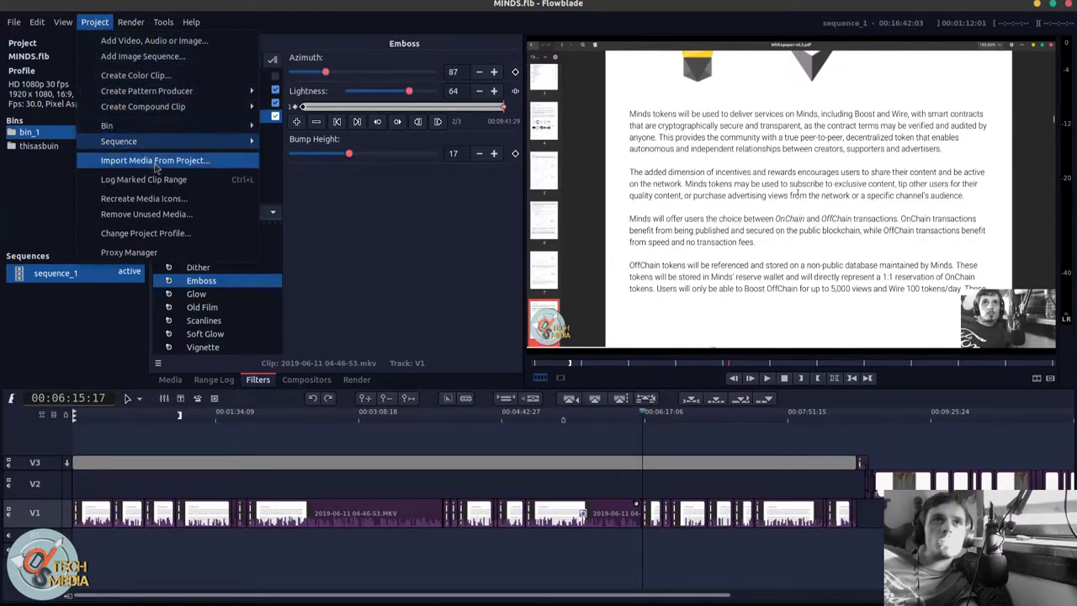
pyautogui.click(172, 254)
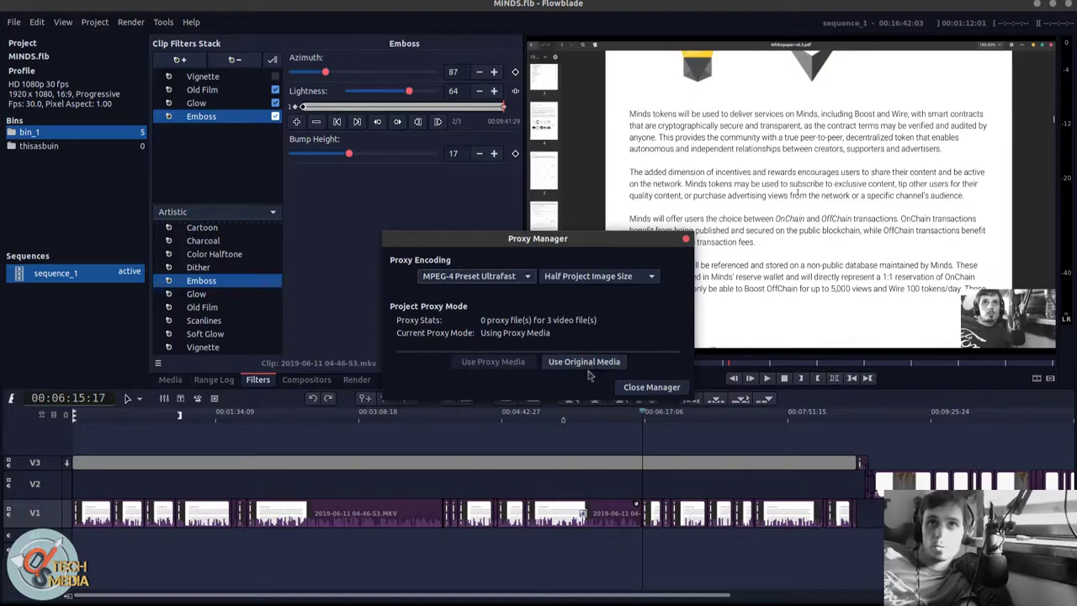
pyautogui.click(619, 277)
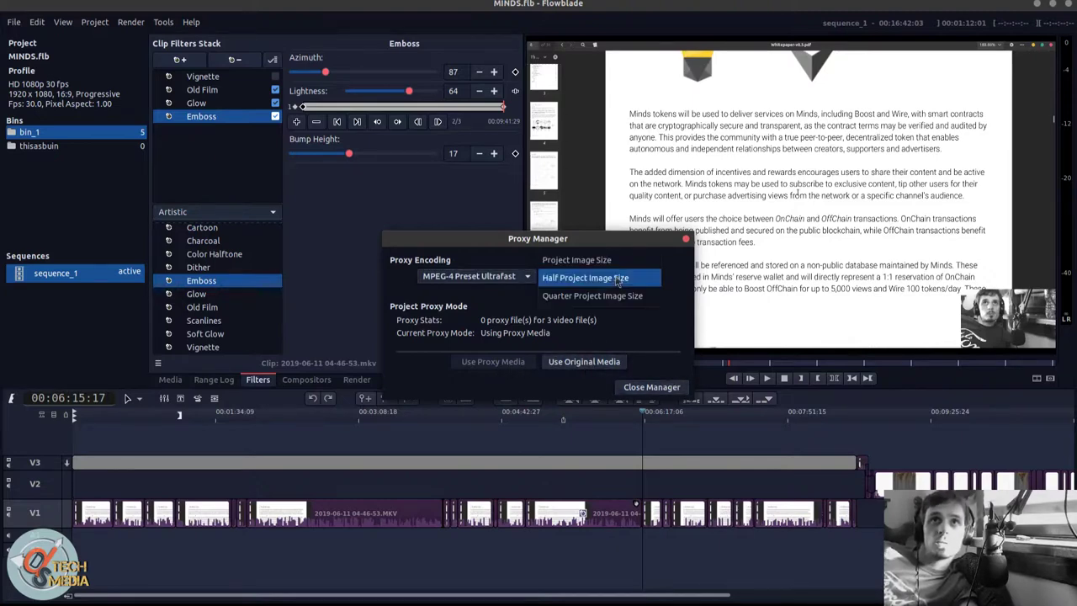
pyautogui.click(619, 278)
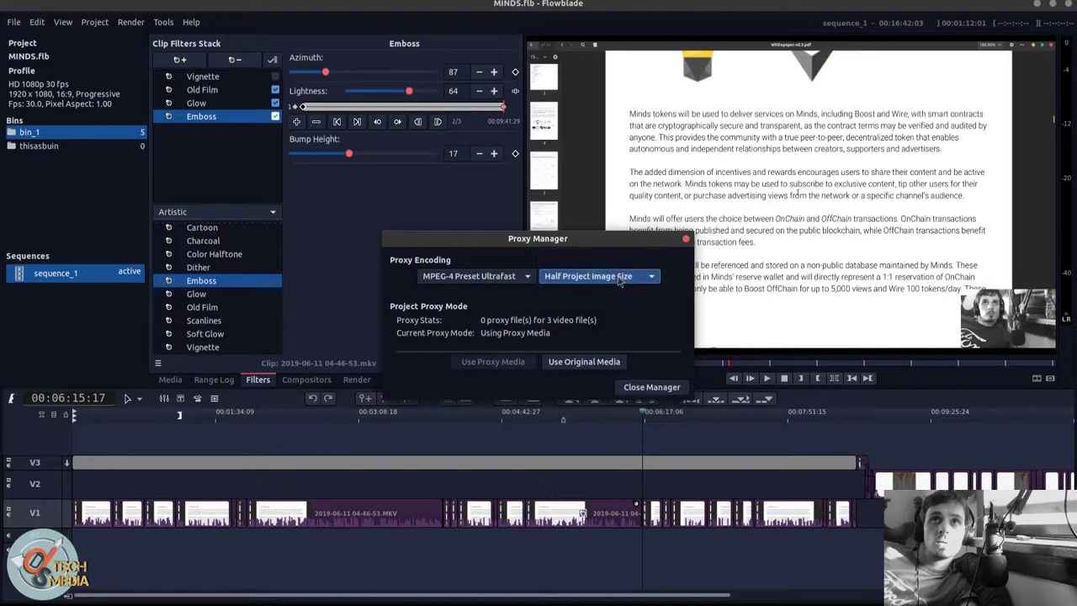
pyautogui.click(643, 387)
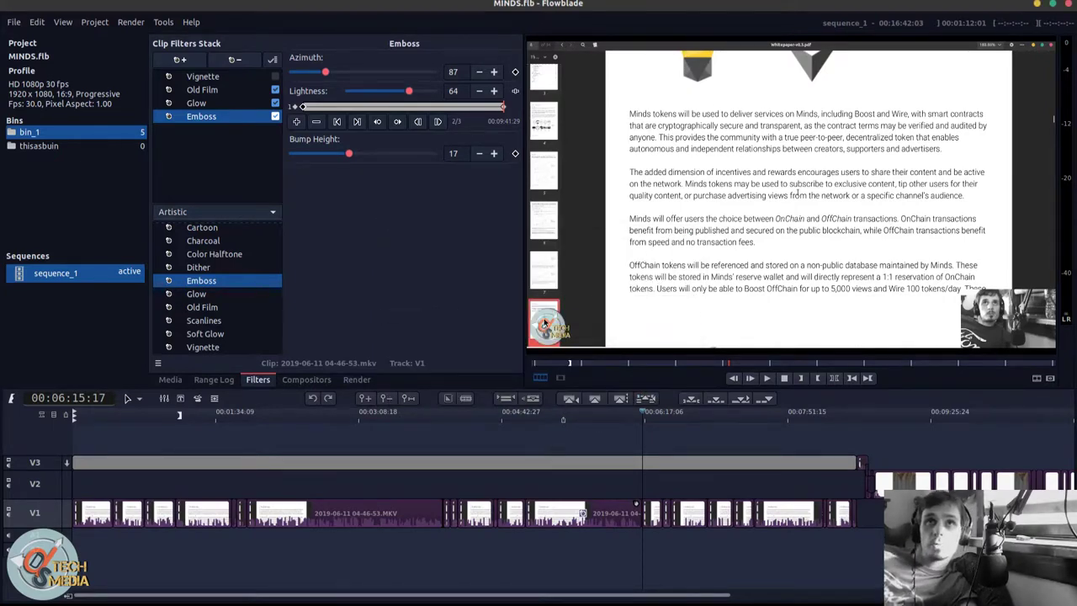
# - Clear all filters from the V1 clip, then scrub back to 00:05:28:10 on the Minds Token page
pyautogui.click(584, 527)
pyautogui.rightClick(582, 526)
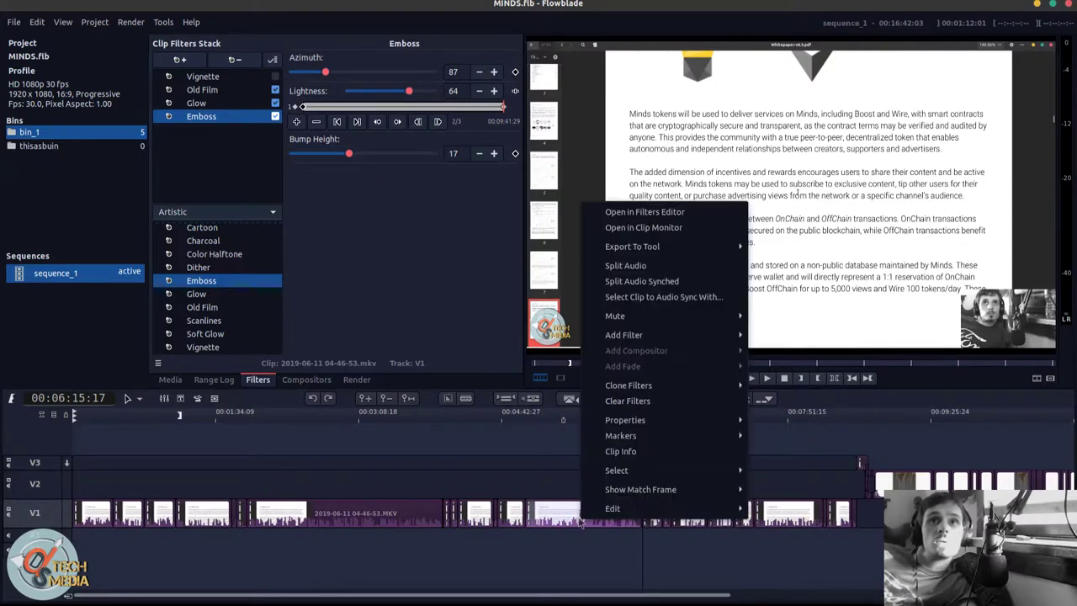
pyautogui.click(628, 400)
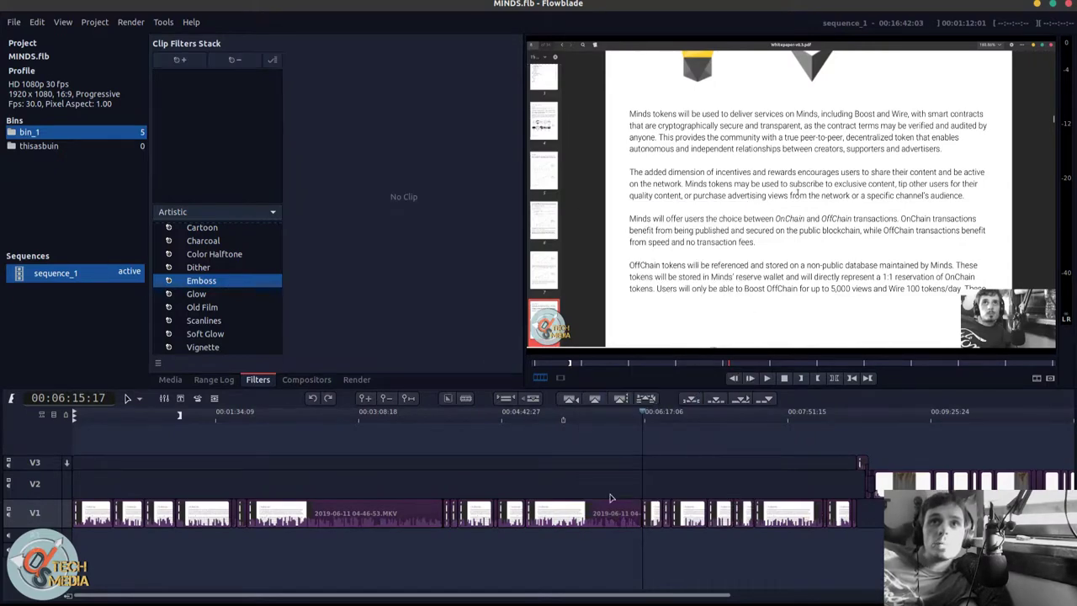
pyautogui.click(592, 474)
pyautogui.moveTo(592, 420); pyautogui.dragTo(570, 421)
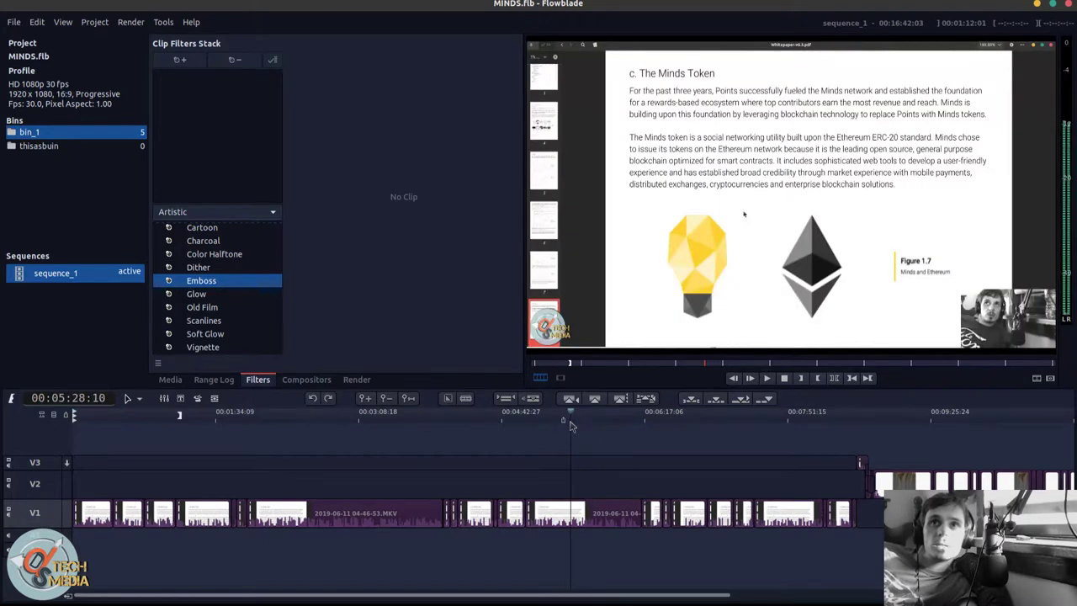
# - Try appending and inserting the source clip on V3, undoing both
pyautogui.click(751, 403)
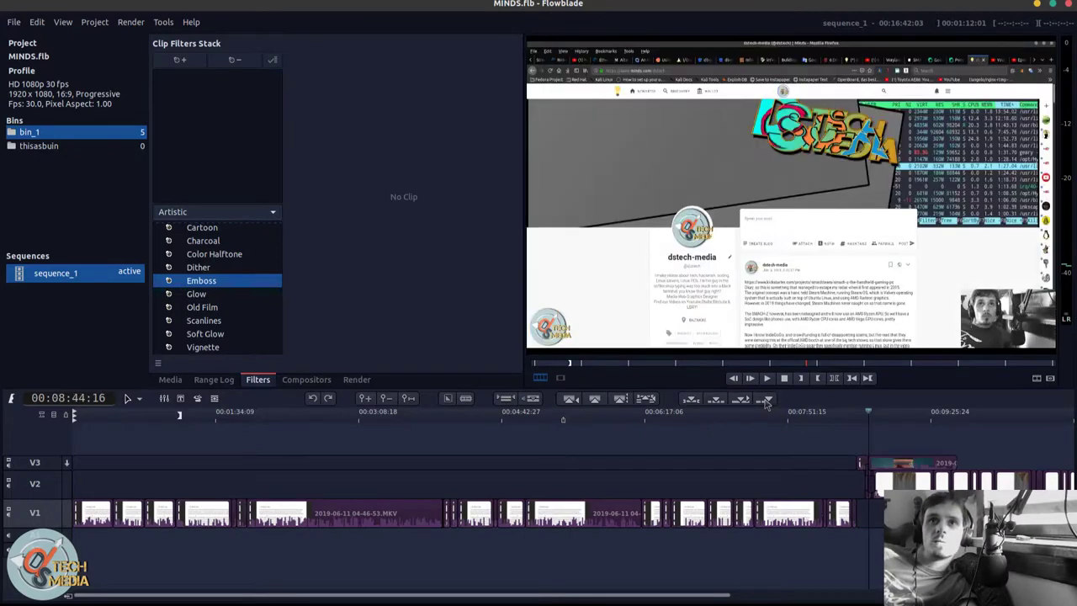
pyautogui.hotkey('ctrl', 'z')
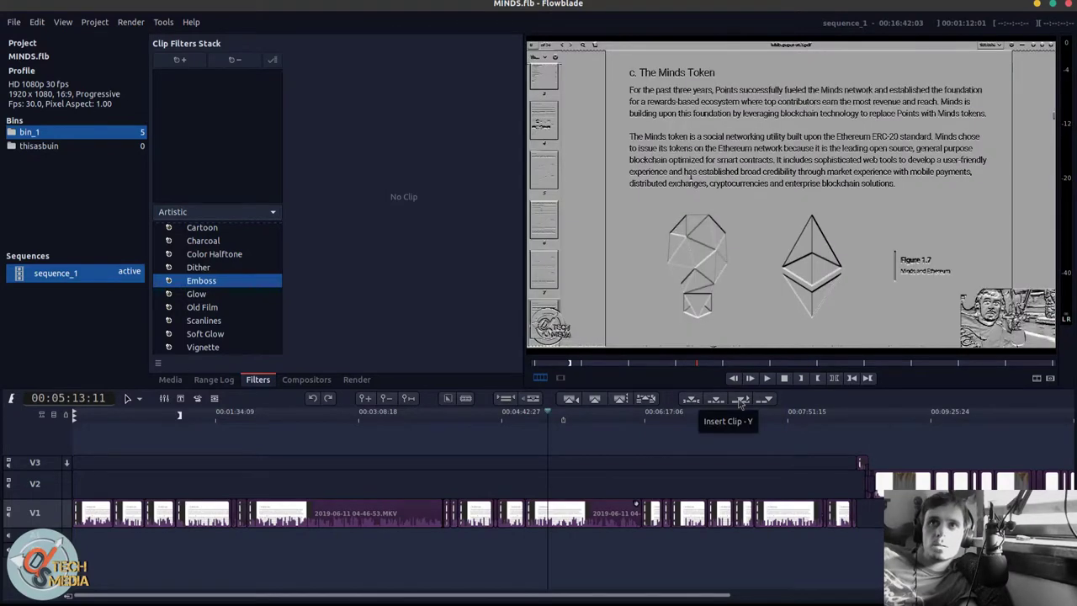
pyautogui.click(741, 403)
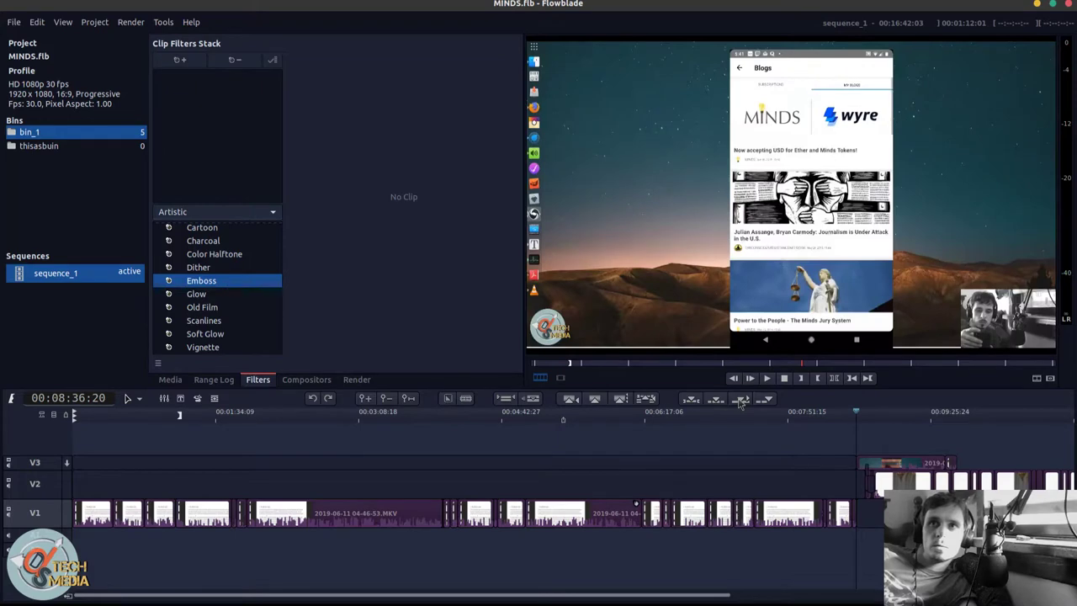
pyautogui.hotkey('ctrl', 'z')
pyautogui.hotkey('ctrl', 'z')
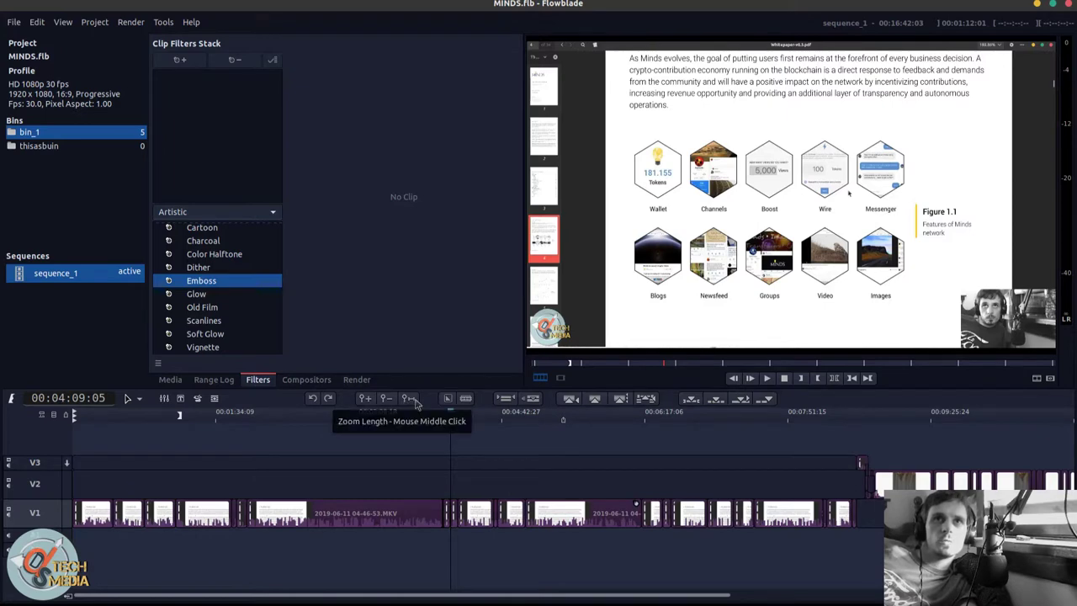
# - Zoom the timeline out, browse the Project menu, then jump to about 5:19 and zoom in
pyautogui.click(413, 401)
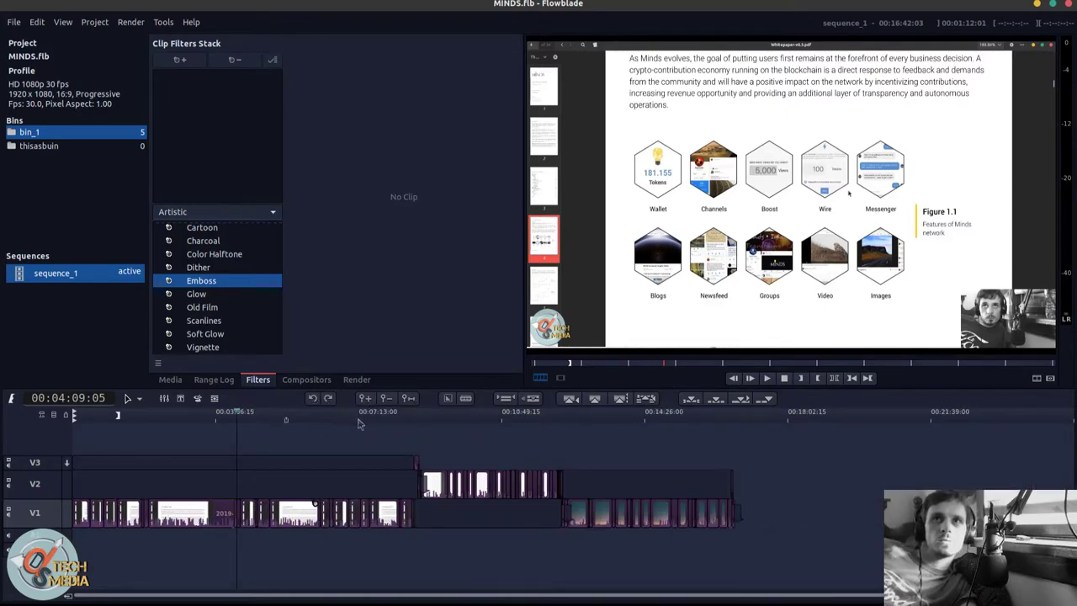
pyautogui.click(108, 20)
pyautogui.moveTo(130, 23)
pyautogui.moveTo(166, 25)
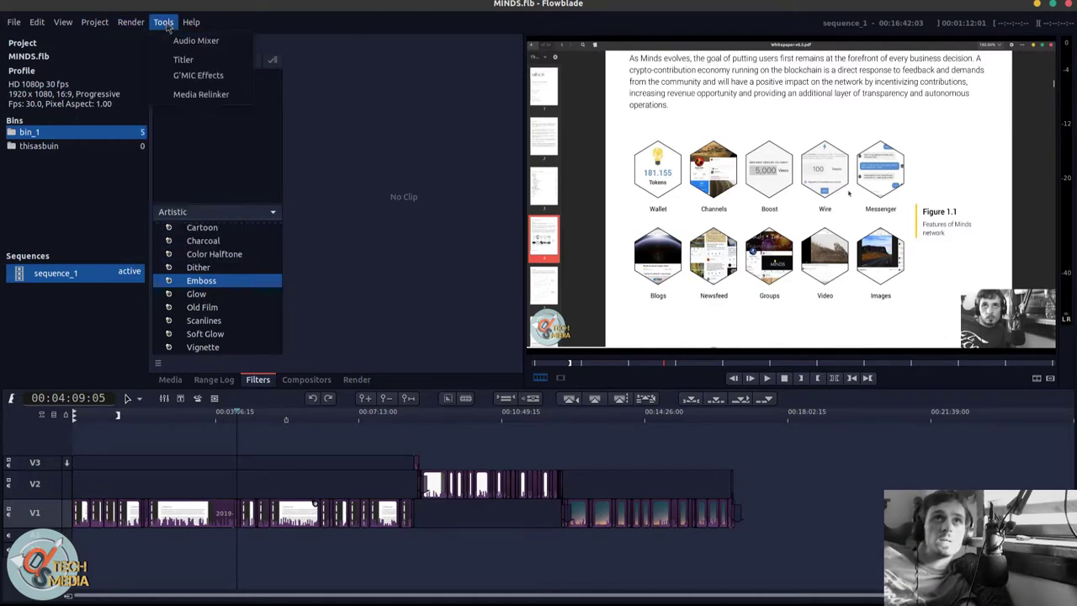
pyautogui.click(425, 317)
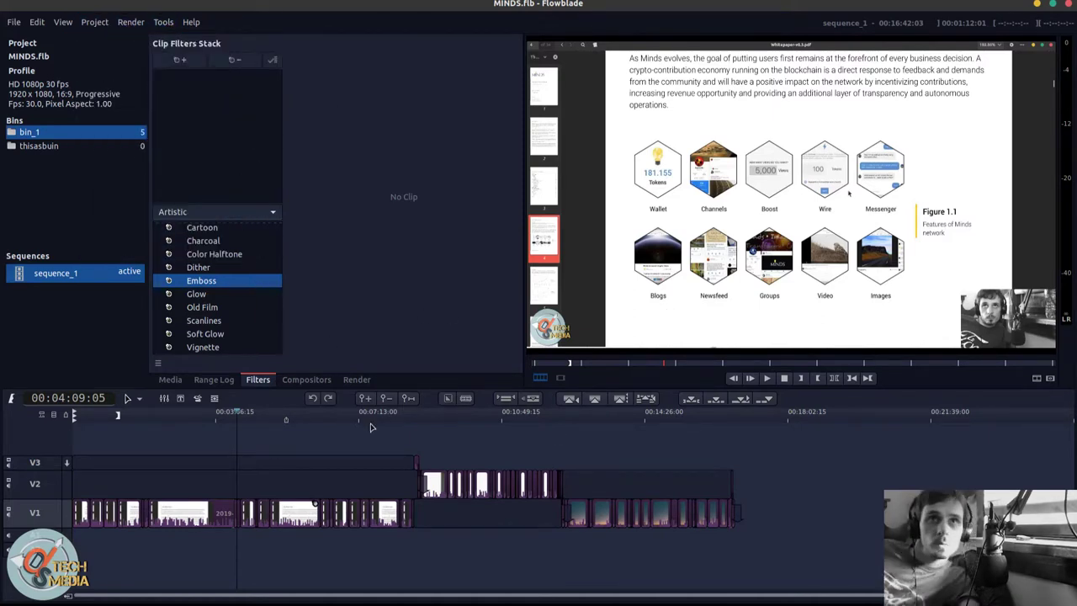
pyautogui.click(298, 421)
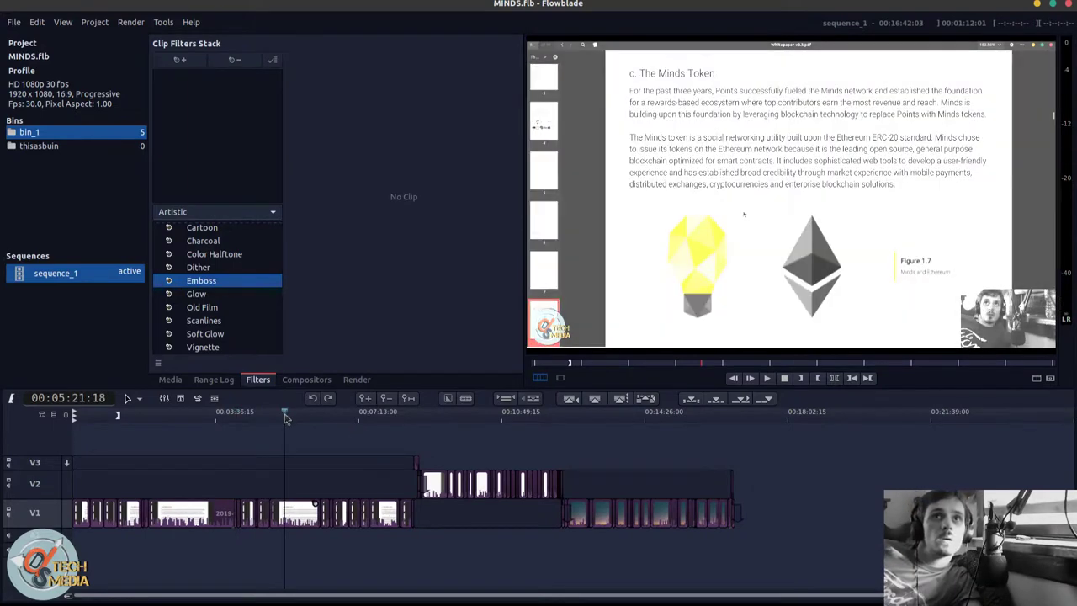
pyautogui.scroll(2, 298, 491)
pyautogui.scroll(1, 298, 490)
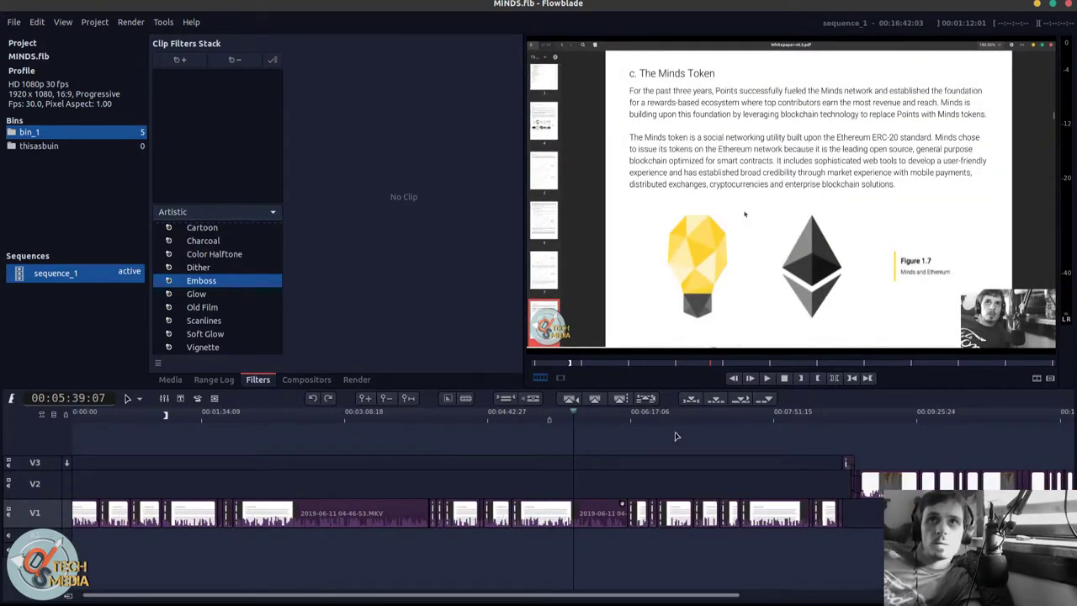
pyautogui.scroll(2, 619, 472)
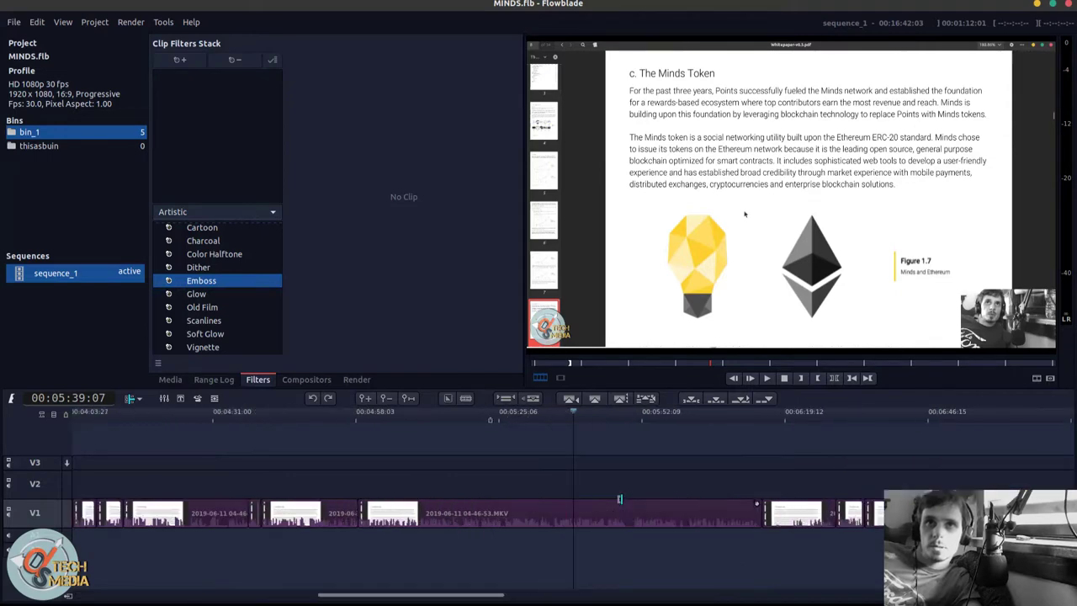
pyautogui.scroll(1, 619, 500)
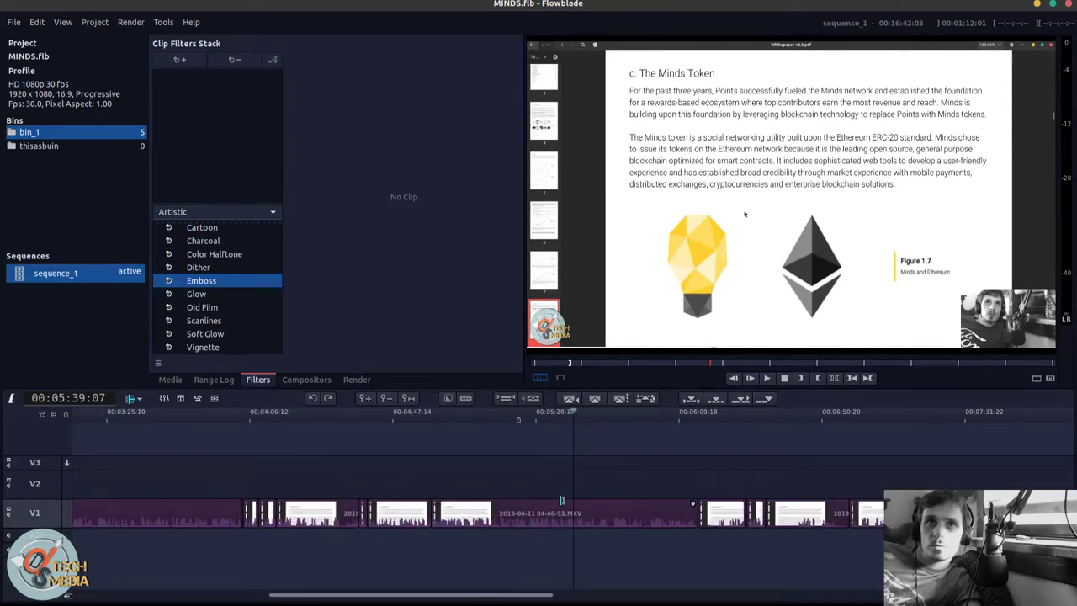
pyautogui.rightClick(567, 506)
pyautogui.click(568, 505)
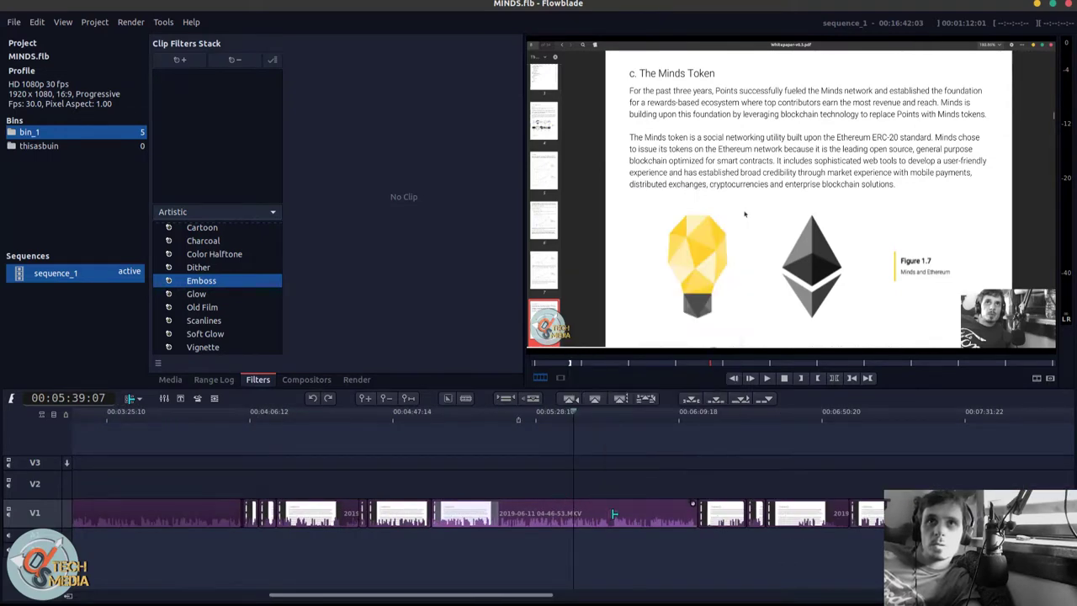
pyautogui.scroll(-1, 568, 503)
pyautogui.moveTo(568, 503); pyautogui.dragTo(490, 507)
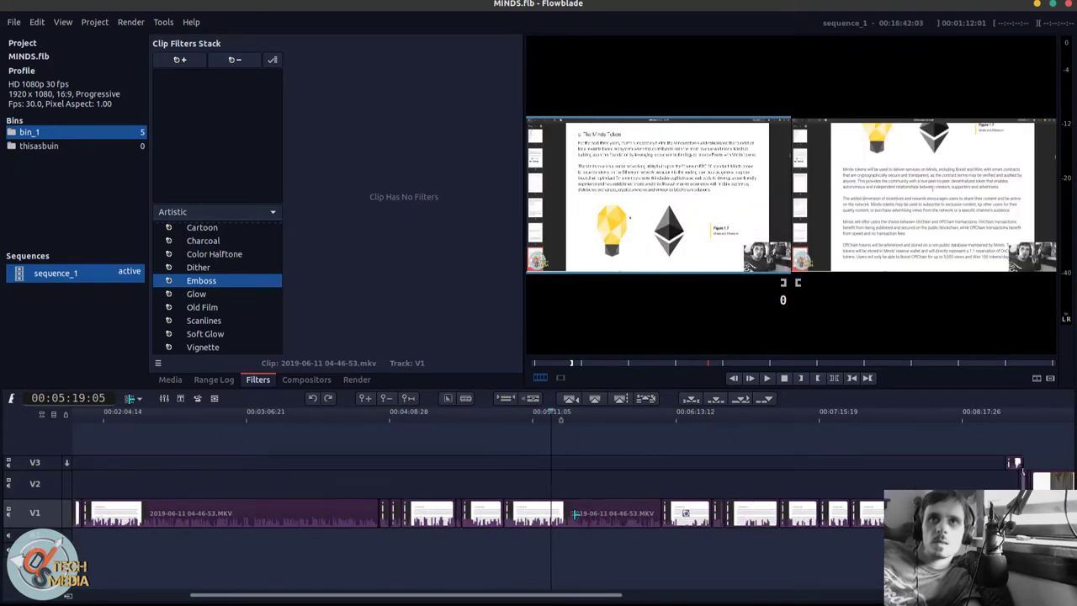
pyautogui.scroll(-3, 491, 507)
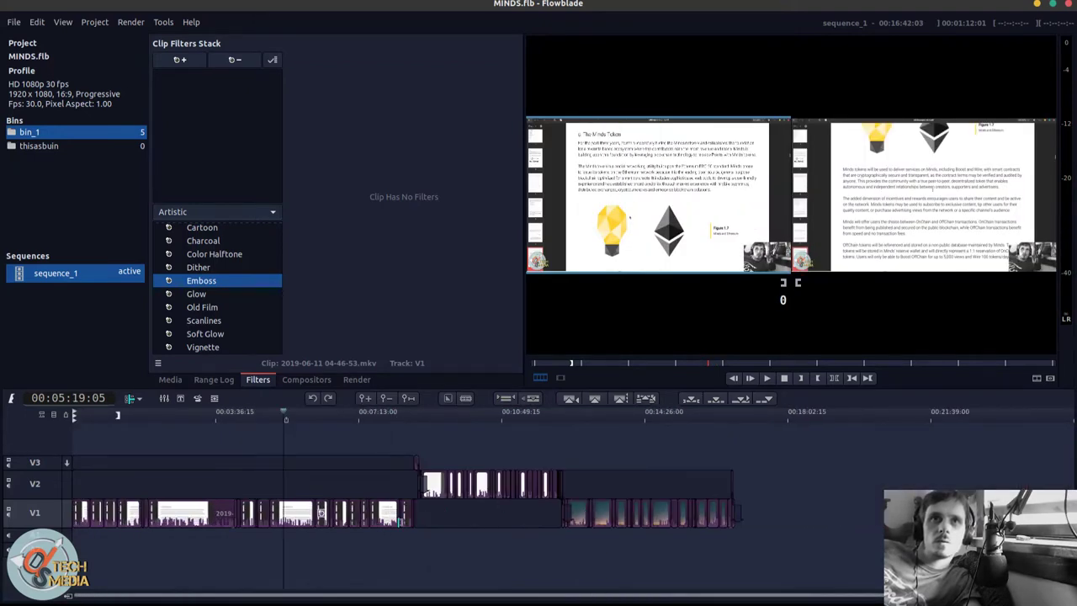
pyautogui.moveTo(393, 508); pyautogui.dragTo(381, 512)
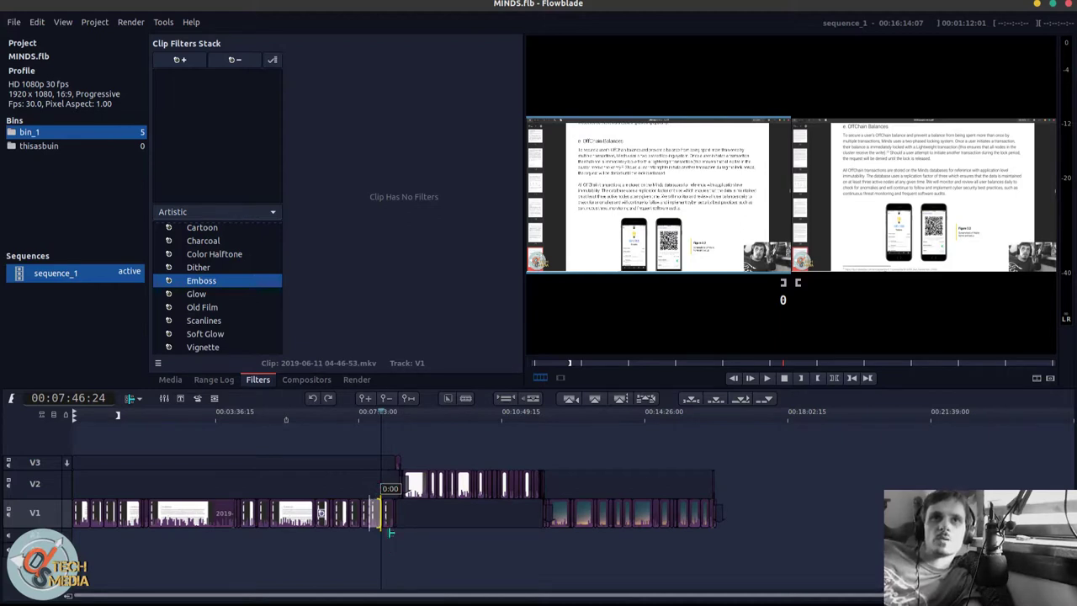
pyautogui.hotkey('ctrl', 'z')
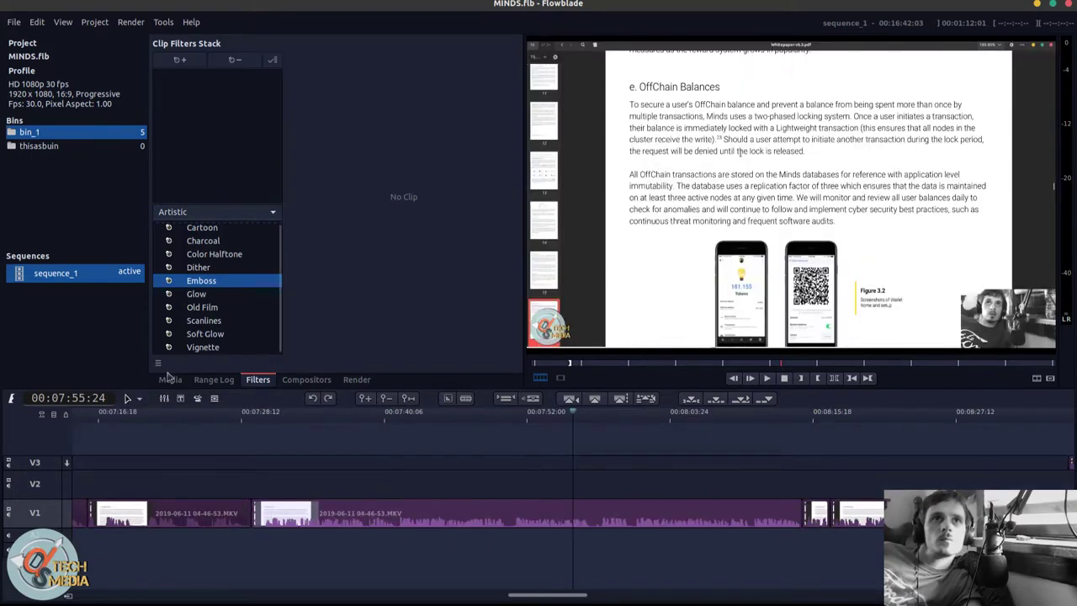
# - Place title.png on V2 near 7:50 with a Picture in Picture compositor, overlay shifted right
pyautogui.click(170, 380)
pyautogui.moveTo(257, 118); pyautogui.dragTo(481, 489)
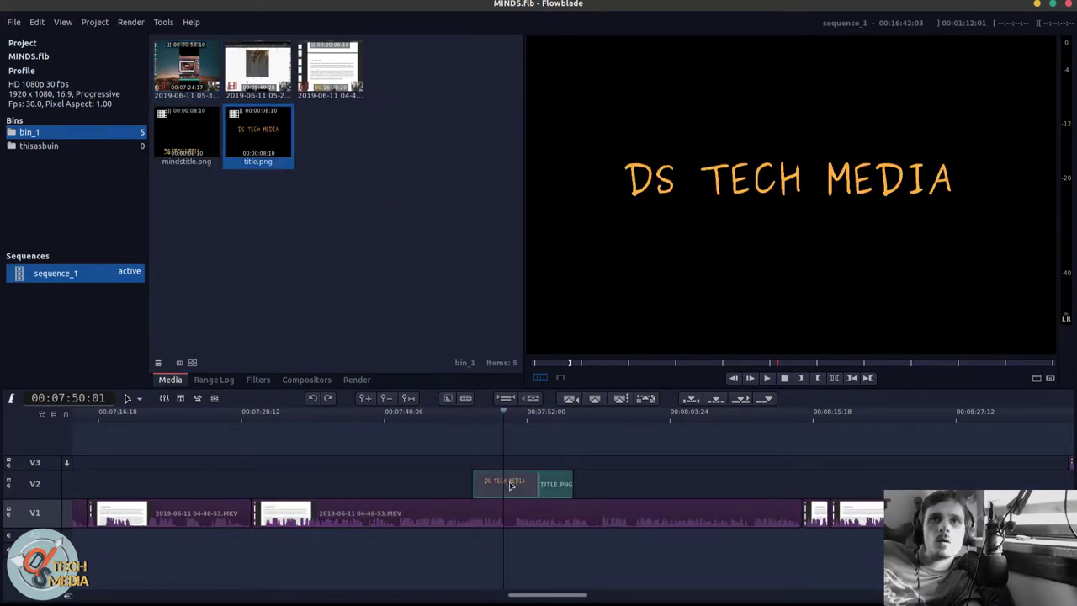
pyautogui.rightClick(508, 487)
pyautogui.moveTo(606, 334)
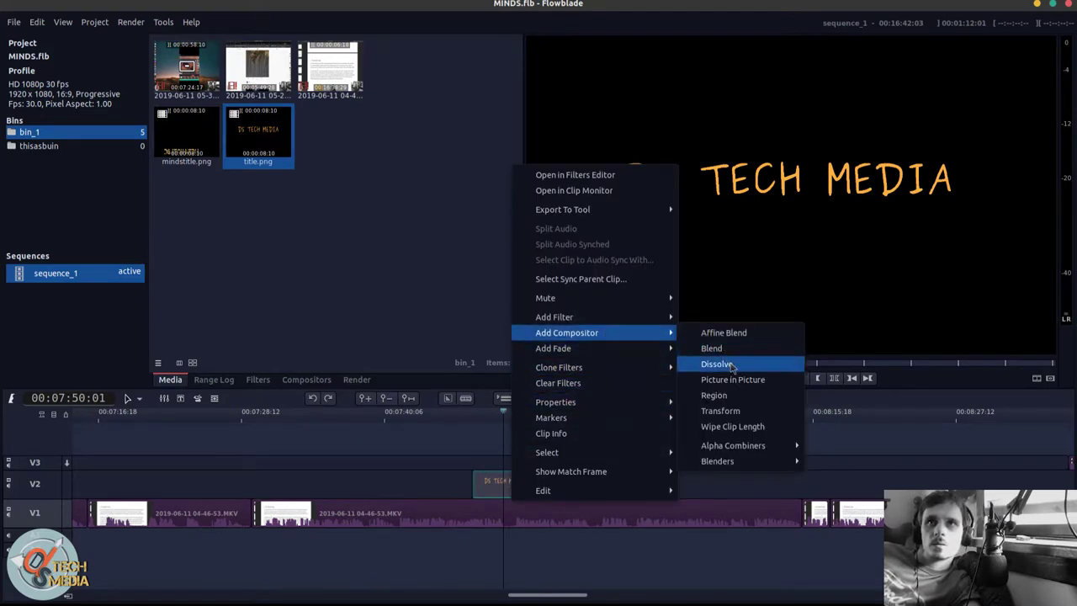
pyautogui.click(730, 379)
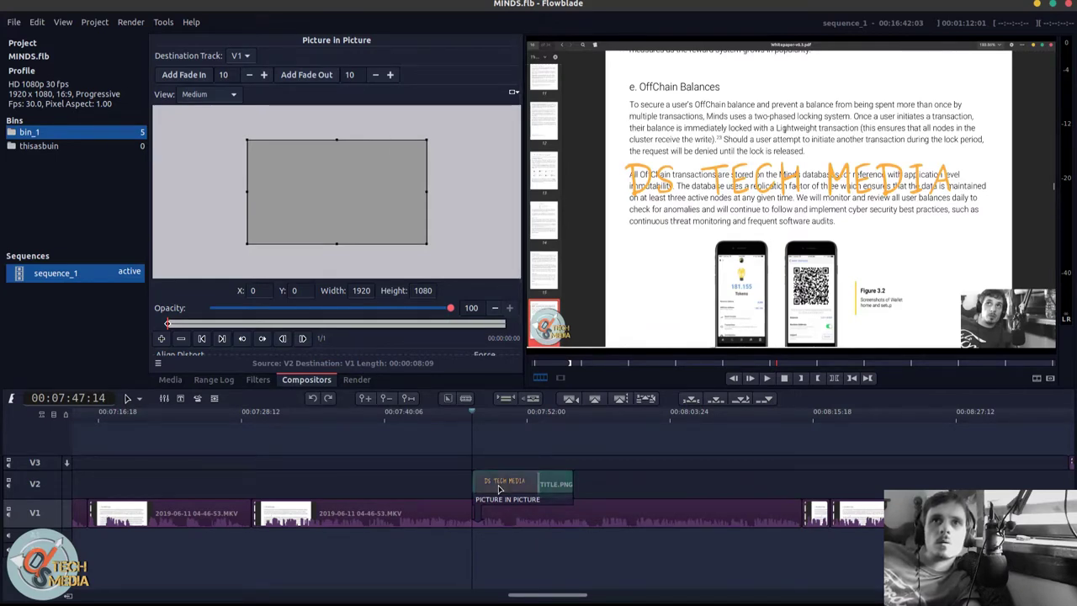
pyautogui.moveTo(373, 172); pyautogui.dragTo(492, 217)
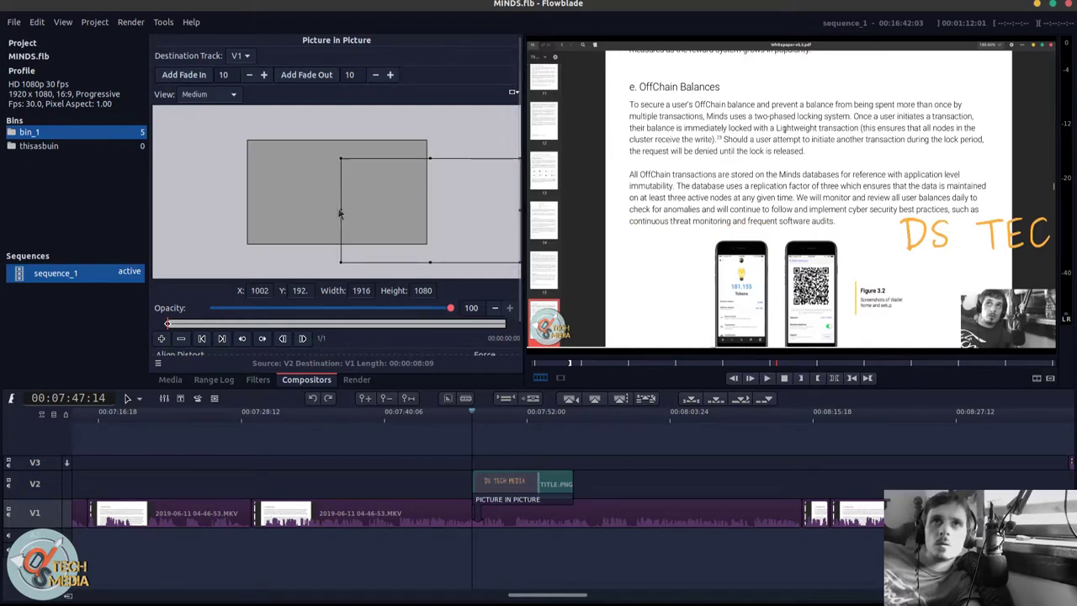
pyautogui.moveTo(341, 212); pyautogui.dragTo(420, 223)
# - Select the title's Fade Out compositor and play back the title section
pyautogui.click(568, 498)
pyautogui.click(560, 412)
pyautogui.click(566, 413)
pyautogui.press('space')
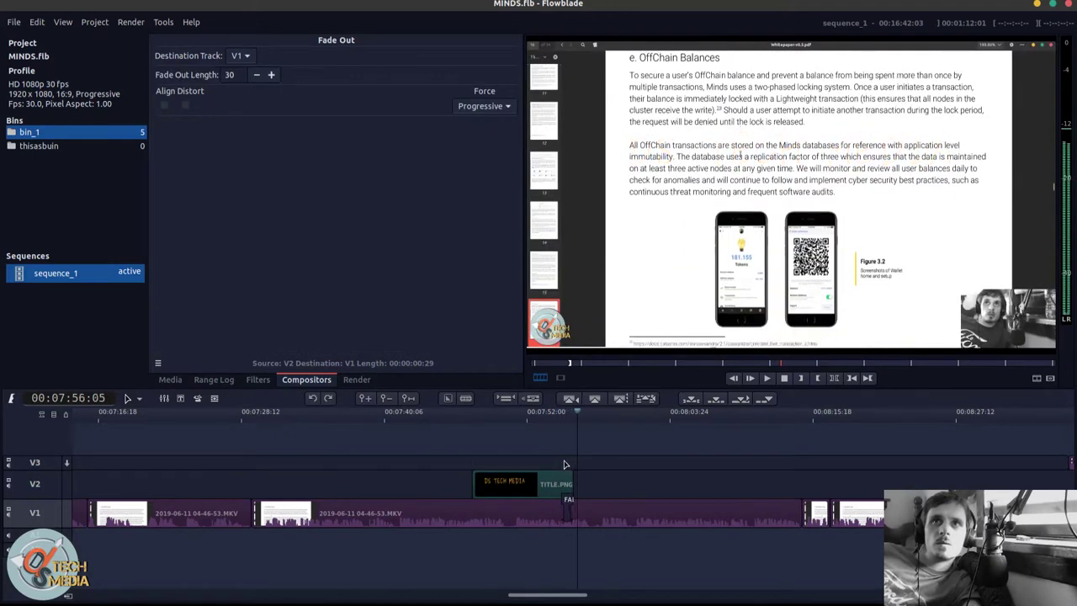
# - Add a Picture in Picture compositor to the title clip again and play it back
pyautogui.click(535, 480)
pyautogui.rightClick(535, 481)
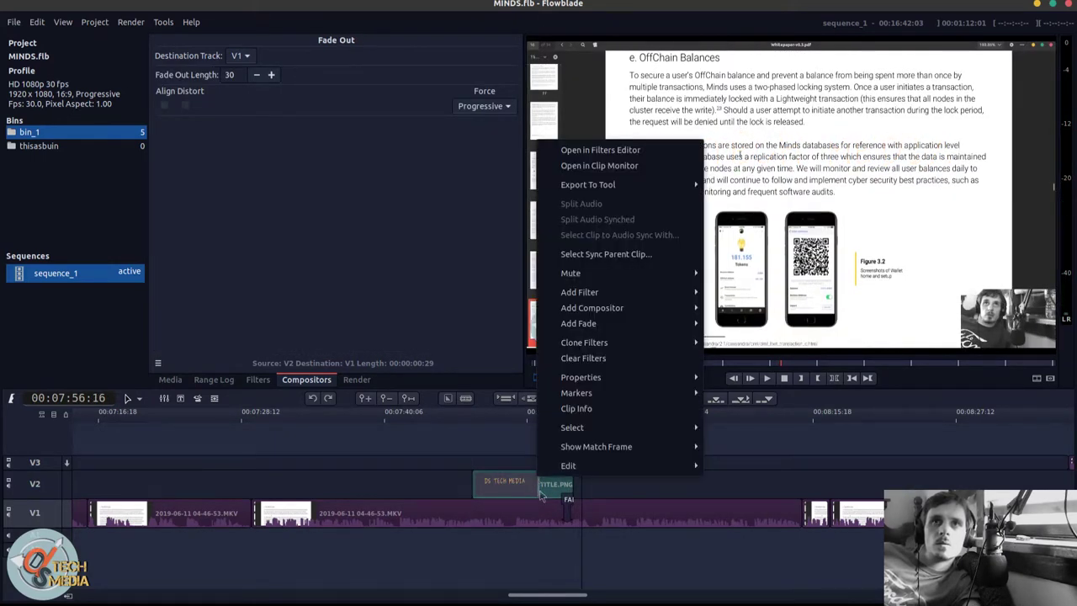
pyautogui.click(535, 462)
pyautogui.click(545, 487)
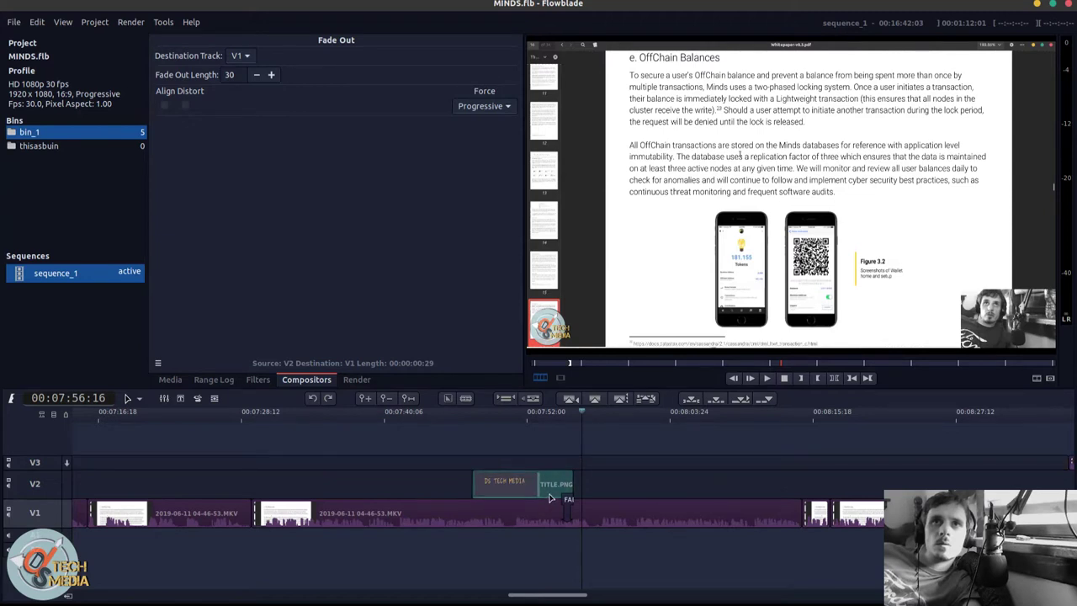
pyautogui.rightClick(547, 494)
pyautogui.moveTo(612, 327)
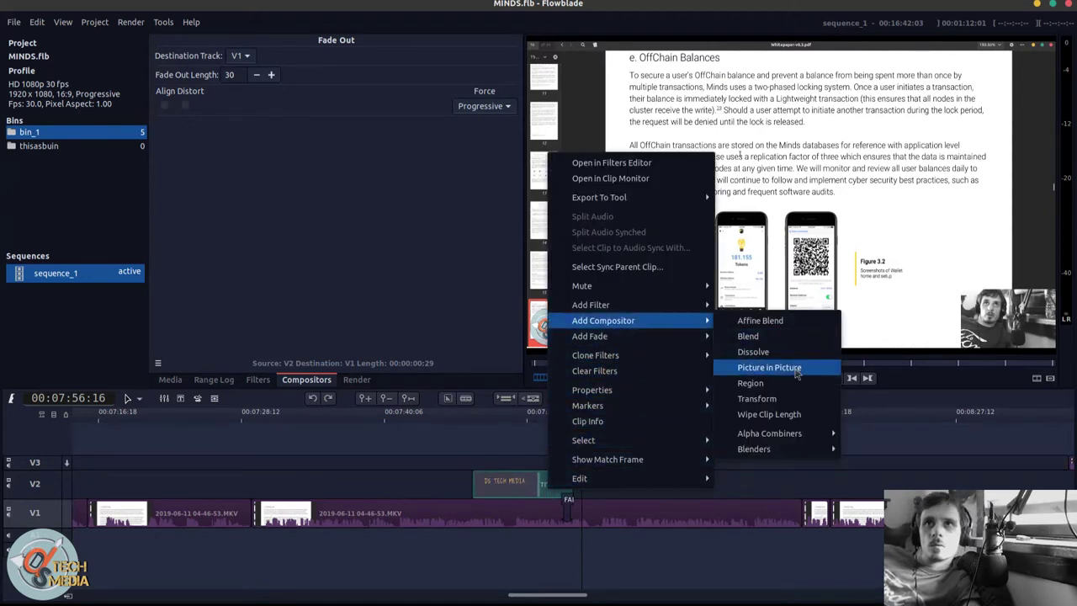
pyautogui.click(769, 366)
pyautogui.press('space')
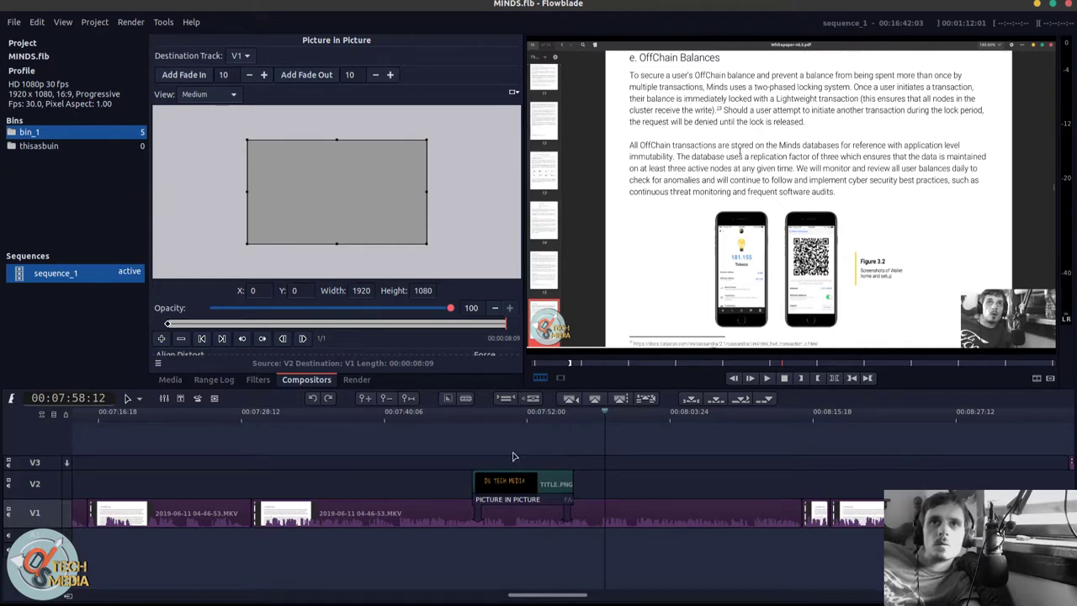
# - Bring up the DS TECH MEDIA title clip's Add Filter menu
pyautogui.click(507, 482)
pyautogui.rightClick(507, 482)
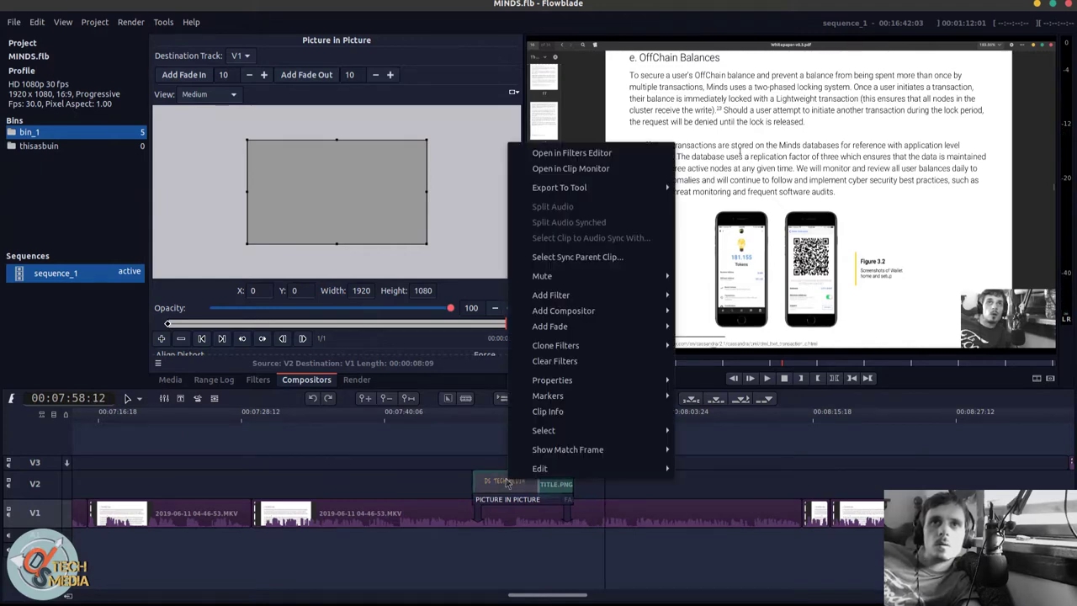
pyautogui.moveTo(585, 296)
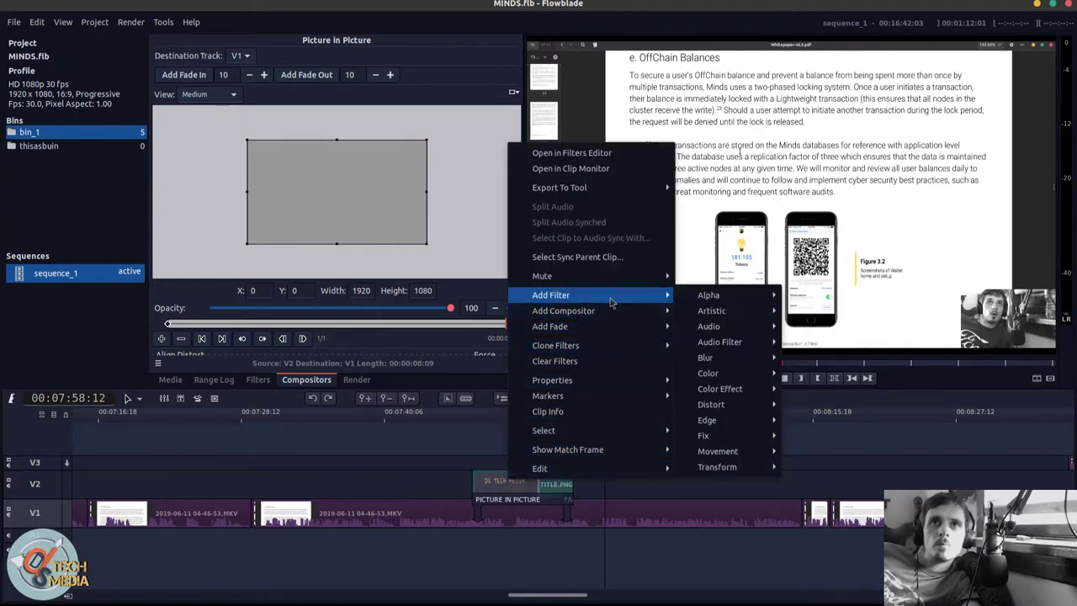
pyautogui.moveTo(687, 301)
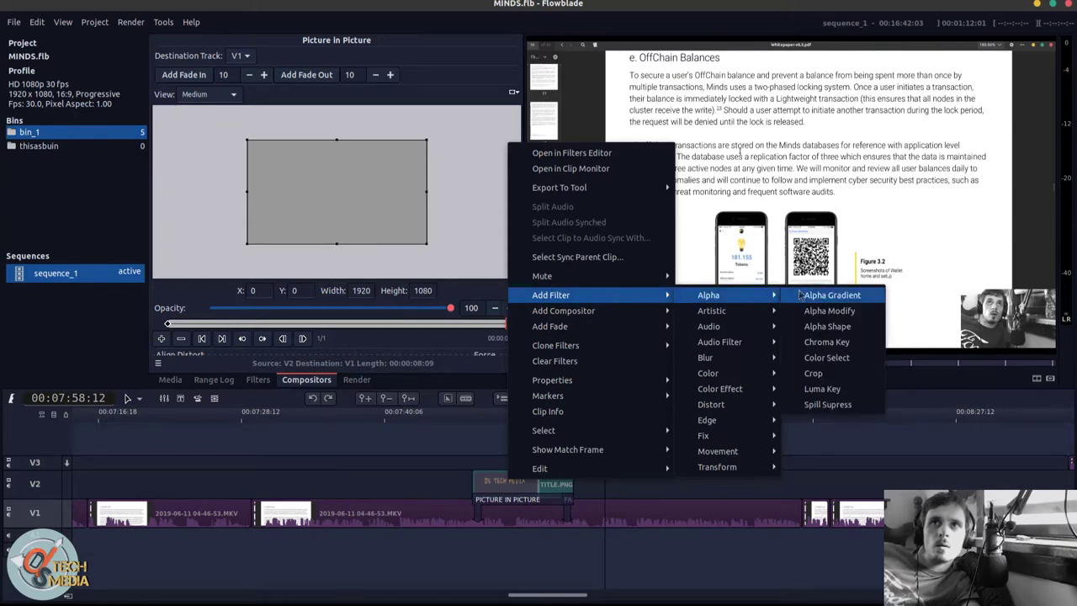
# - Keyframe a Blur on the title from size 131 down to 0, then drag the small V1 clip toward V2
pyautogui.moveTo(731, 361)
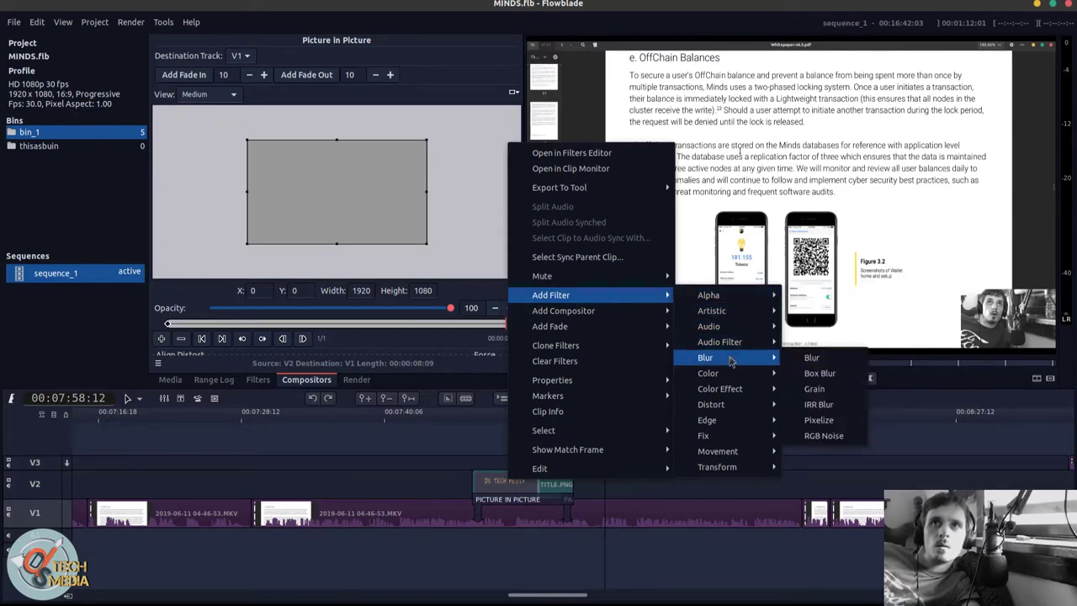
pyautogui.click(811, 357)
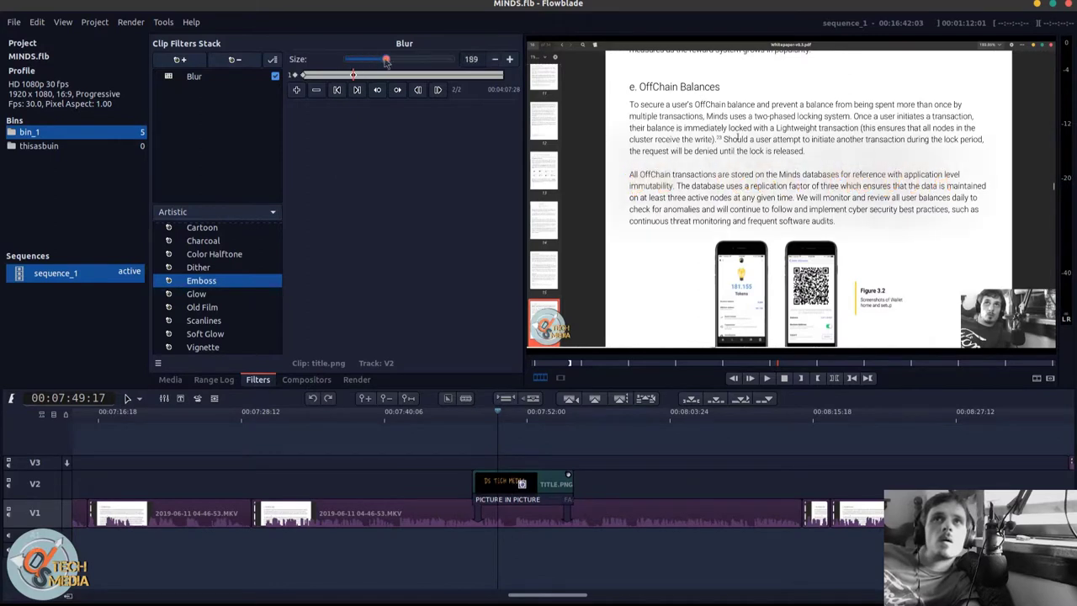
pyautogui.moveTo(354, 75)
pyautogui.mouseDown()
pyautogui.moveTo(326, 74)
pyautogui.moveTo(394, 75)
pyautogui.moveTo(373, 59)
pyautogui.moveTo(503, 74)
pyautogui.mouseUp()
pyautogui.click(296, 89)
pyautogui.moveTo(374, 59); pyautogui.dragTo(347, 59)
pyautogui.click(296, 89)
pyautogui.moveTo(473, 416); pyautogui.dragTo(563, 438)
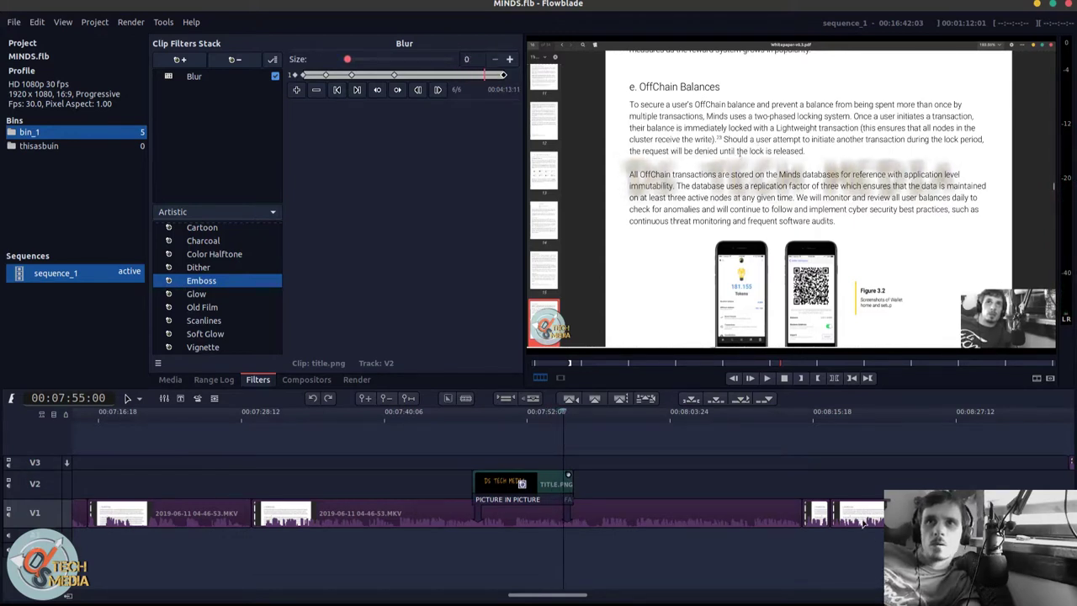
pyautogui.moveTo(813, 513); pyautogui.dragTo(510, 473)
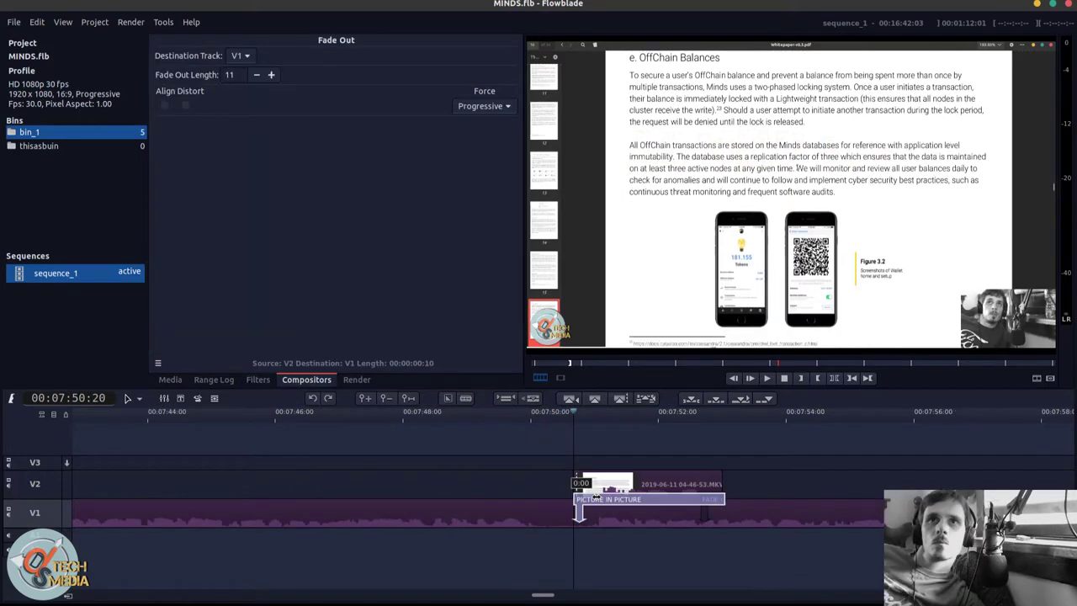
# - Drop the clip on V2 near 7:50 and shrink the picture-in-picture inset to two-thirds, shifted right
pyautogui.click(609, 499)
pyautogui.moveTo(356, 218)
pyautogui.mouseDown()
pyautogui.moveTo(384, 202)
pyautogui.moveTo(348, 225)
pyautogui.mouseUp()
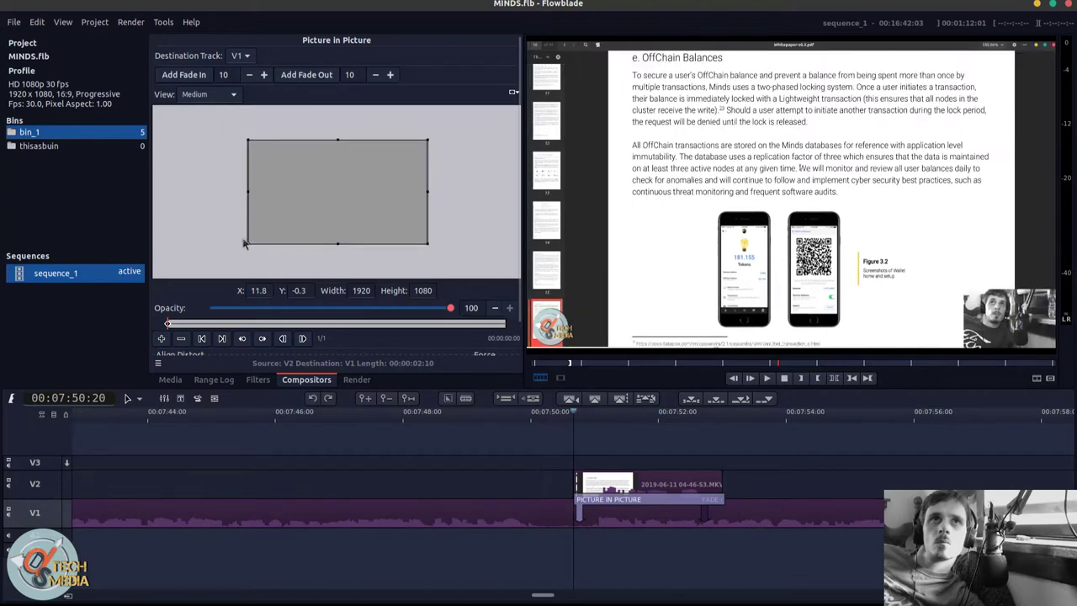
pyautogui.moveTo(248, 245); pyautogui.dragTo(313, 212)
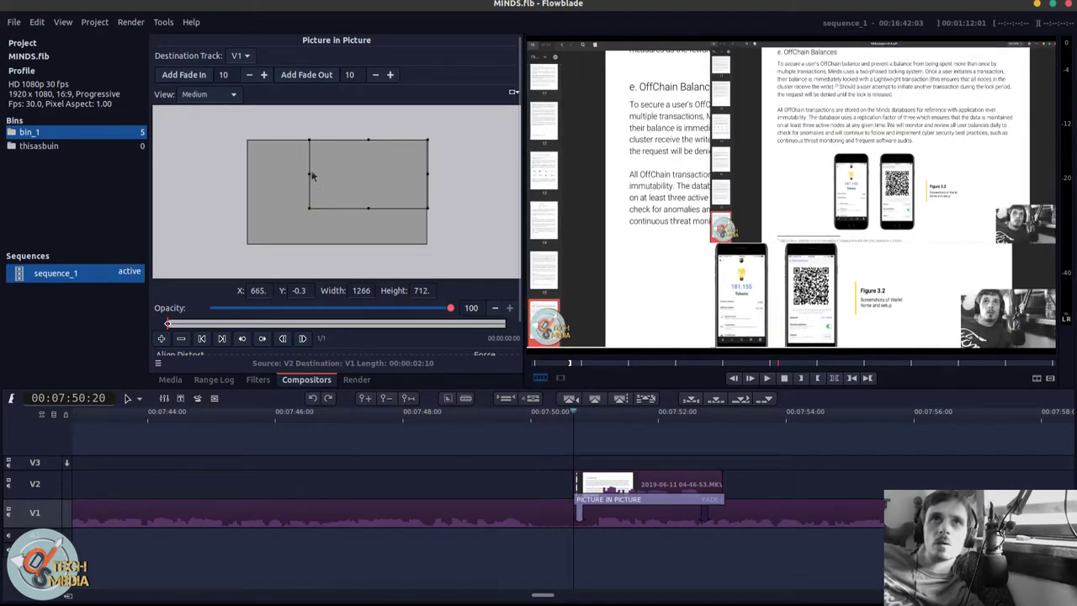
pyautogui.moveTo(312, 175); pyautogui.dragTo(373, 193)
pyautogui.click(602, 419)
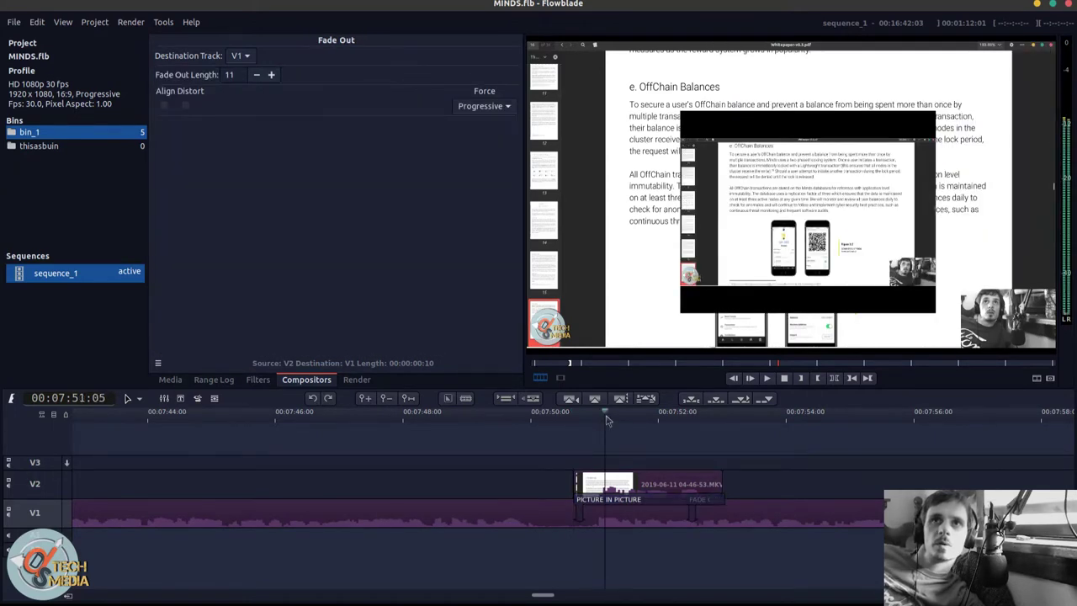
pyautogui.click(607, 492)
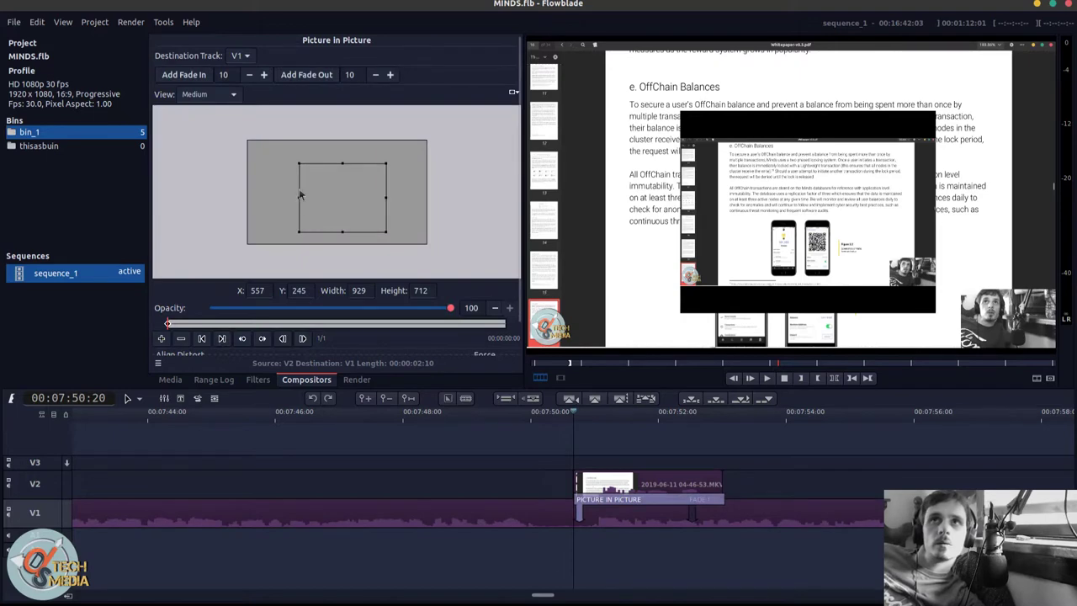
pyautogui.moveTo(300, 198); pyautogui.dragTo(339, 199)
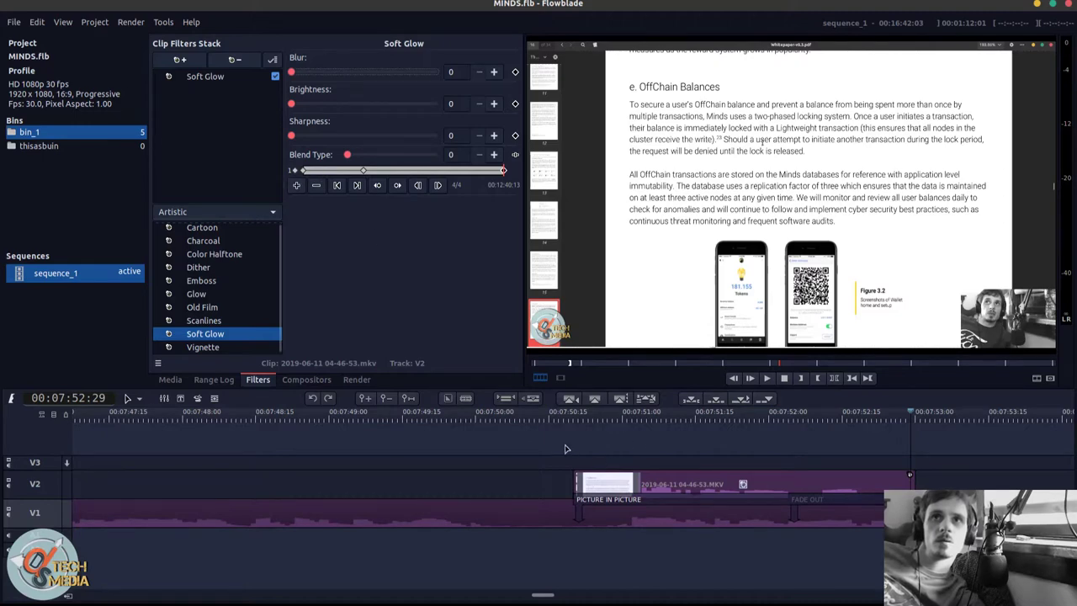
# - Play the picture-in-picture section and open the Audio Mixer
pyautogui.click(574, 425)
pyautogui.press('space')
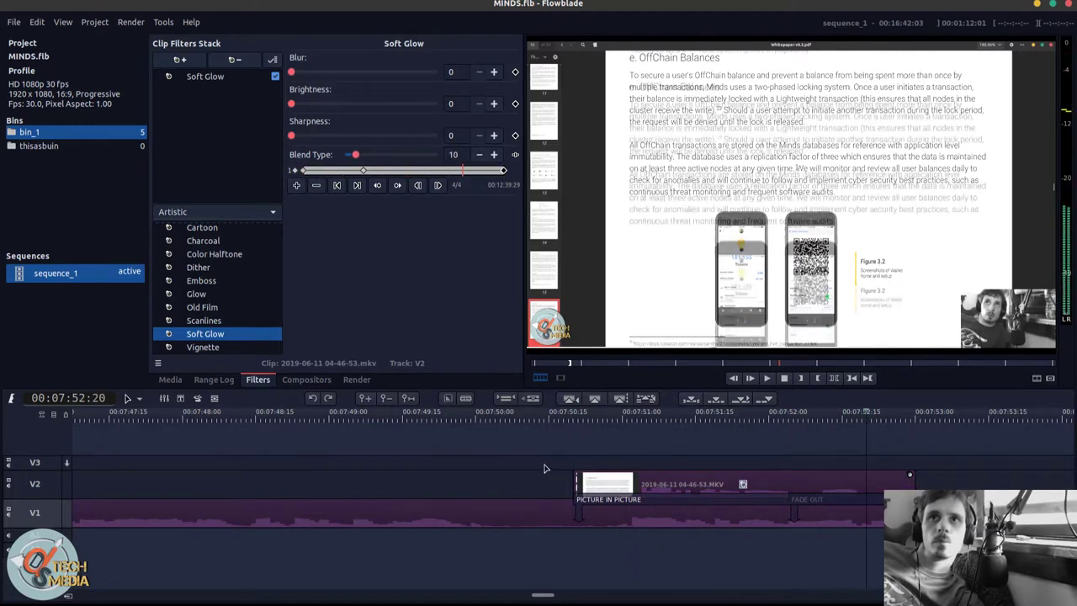
pyautogui.click(164, 398)
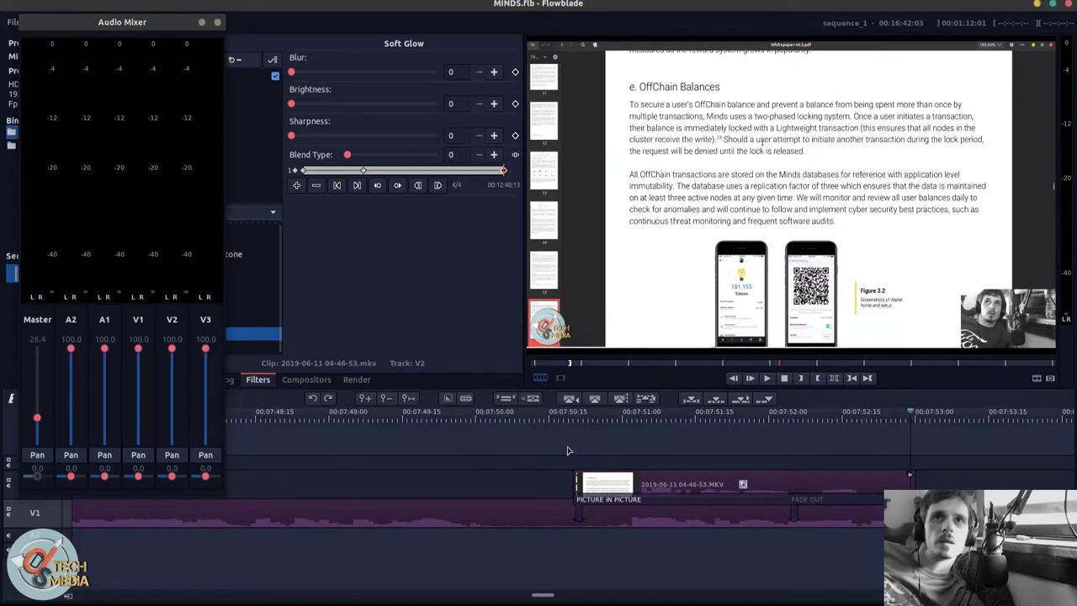
pyautogui.press('space')
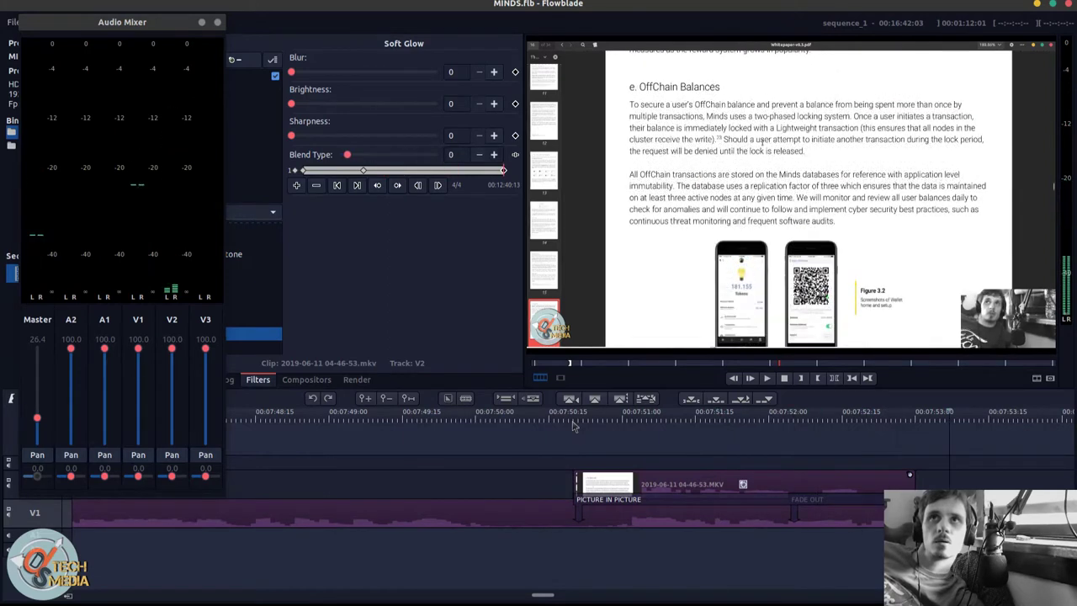
# - Step to the previous Soft Glow keyframe, raise Sharpness to 28, and preview the animated glow
pyautogui.click(589, 411)
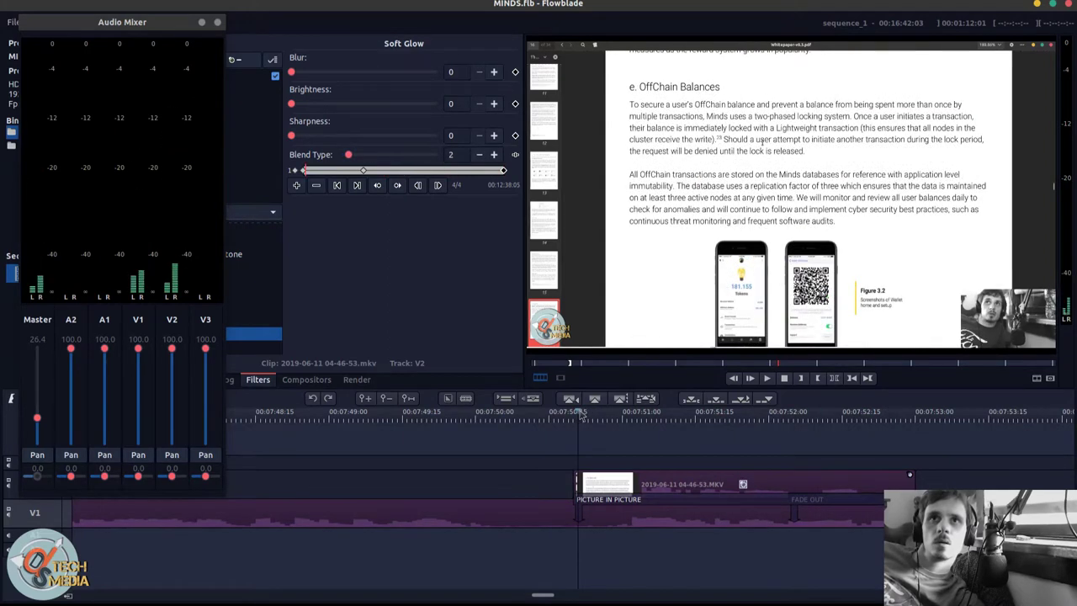
pyautogui.click(654, 431)
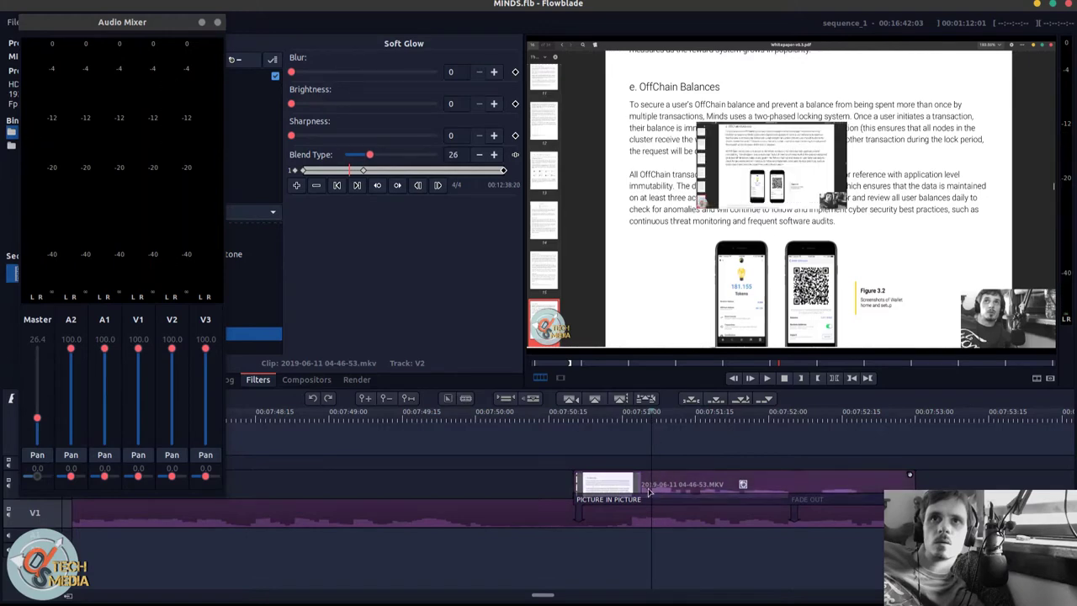
pyautogui.click(587, 425)
pyautogui.click(691, 427)
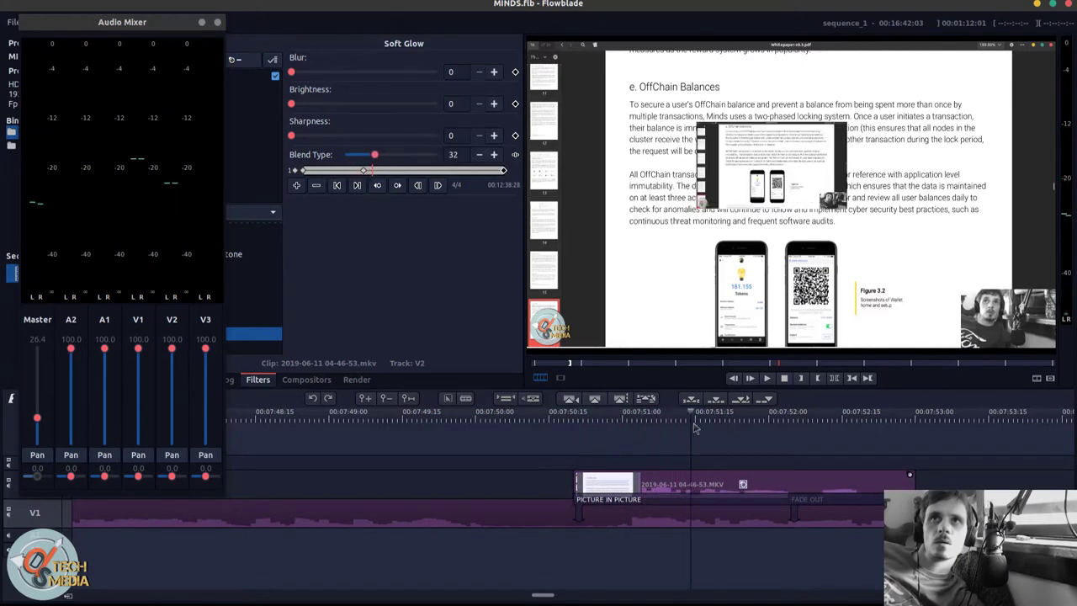
pyautogui.click(336, 185)
pyautogui.moveTo(291, 135); pyautogui.dragTo(334, 141)
pyautogui.press('space')
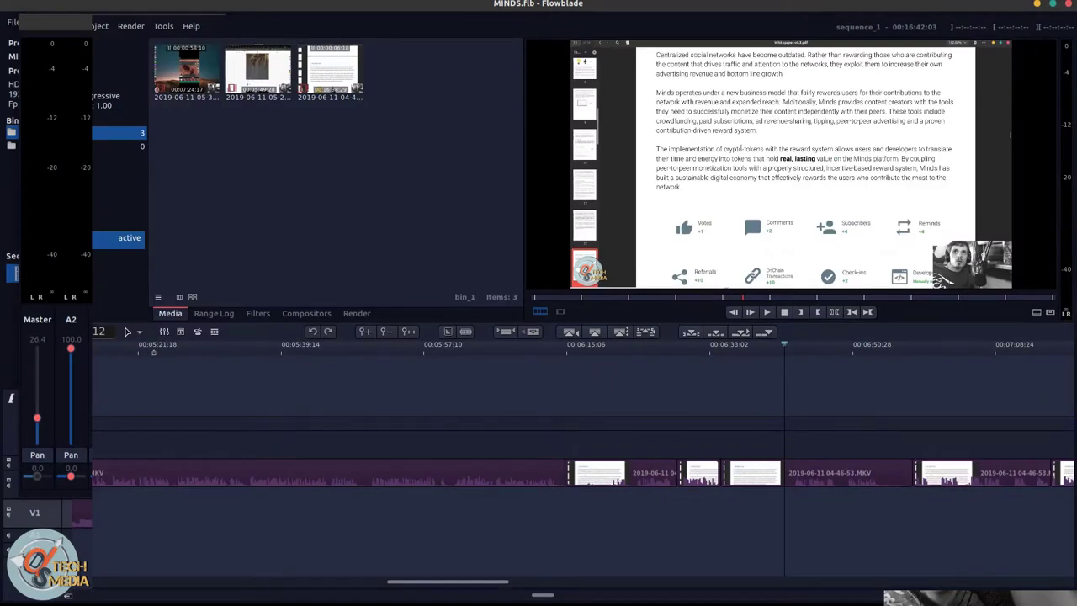
# - Switch the timeline editing tool to Keyframe
pyautogui.click(133, 332)
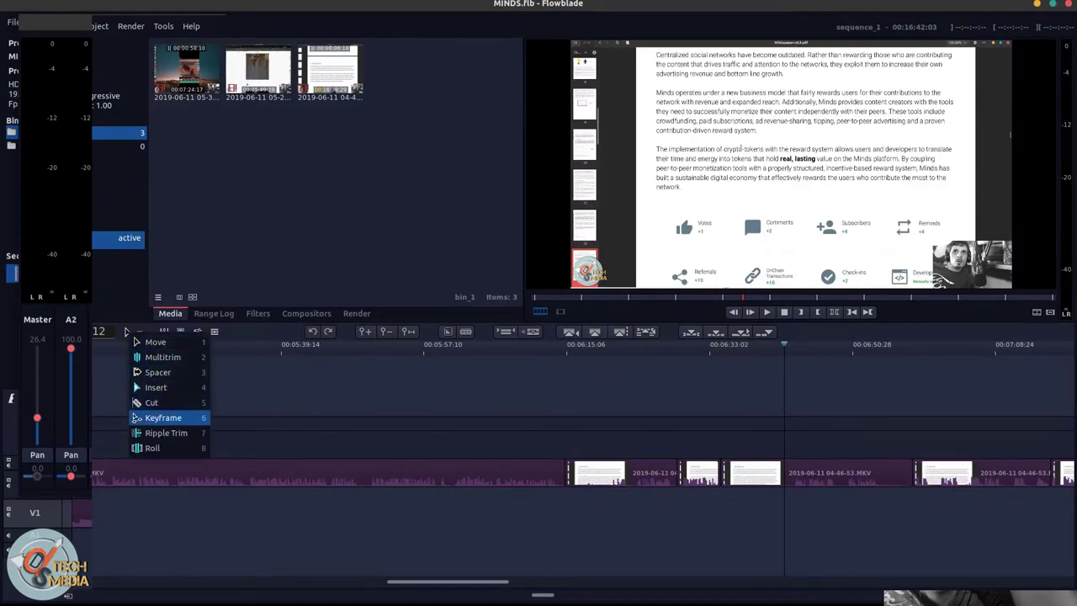
pyautogui.click(162, 417)
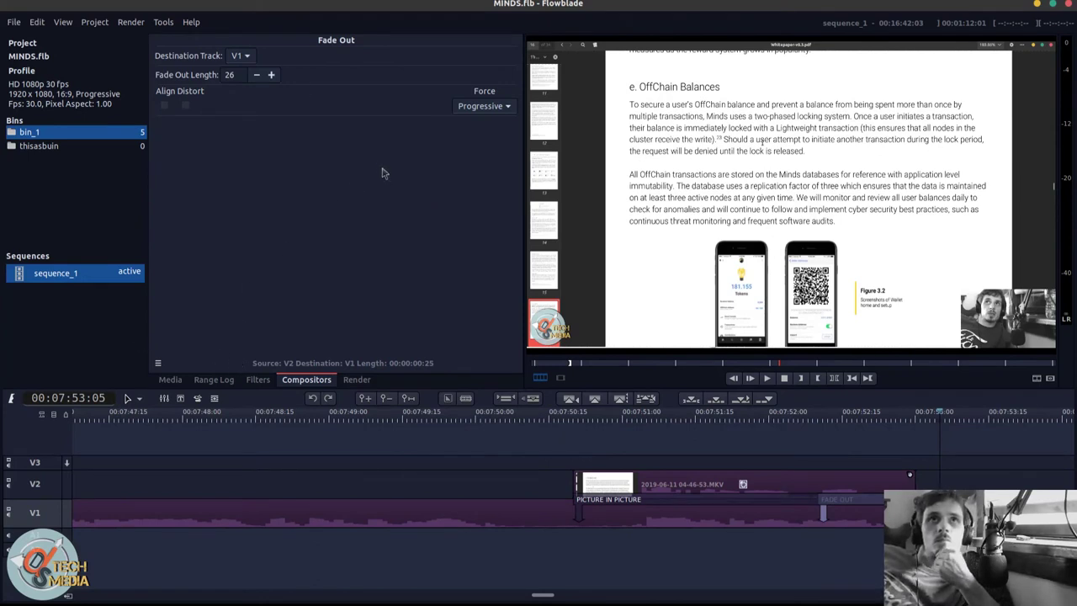
# - Start Import Media From Project with the Flowblade Projects filter, then cancel it
pyautogui.click(94, 22)
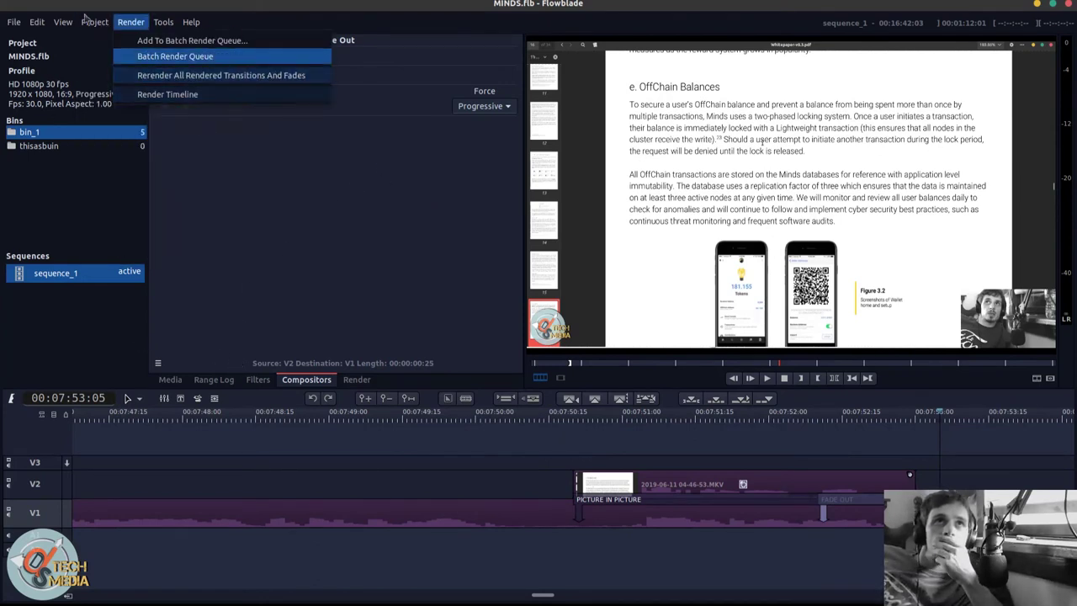
pyautogui.moveTo(124, 107)
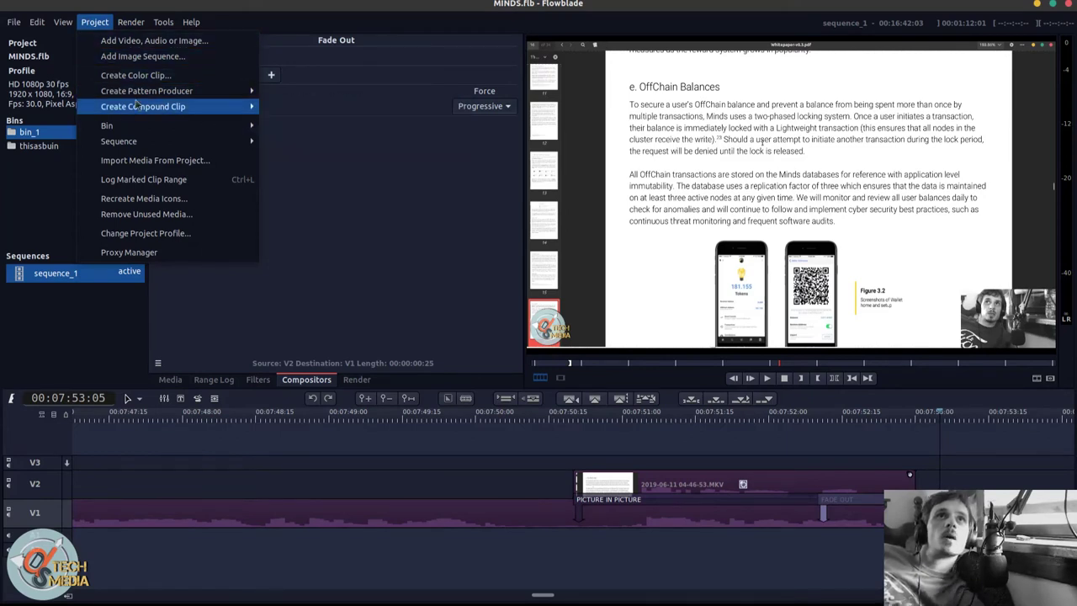
pyautogui.moveTo(178, 92)
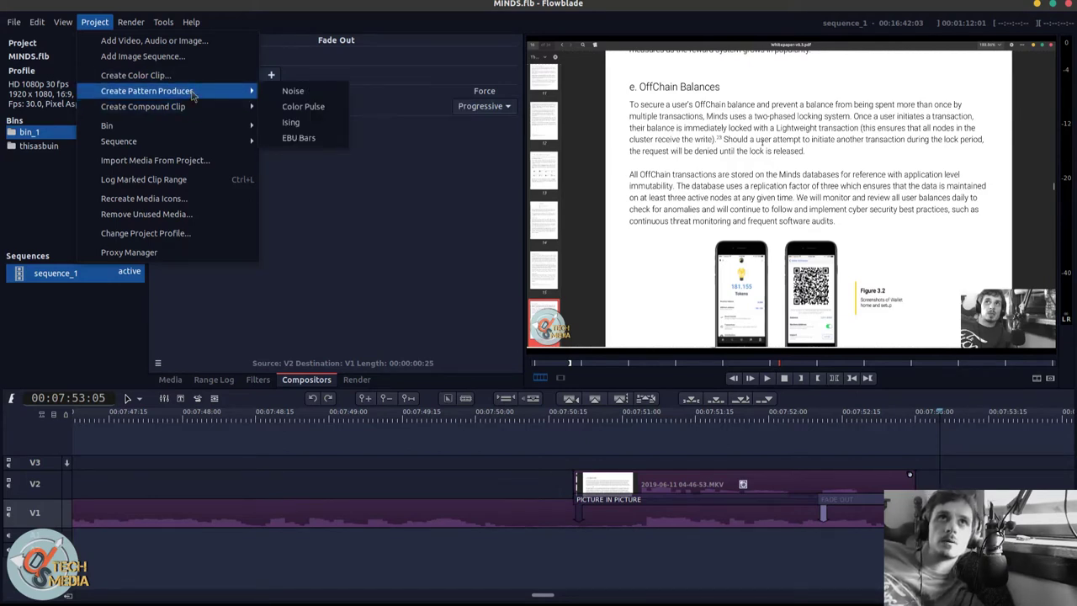
pyautogui.moveTo(192, 129)
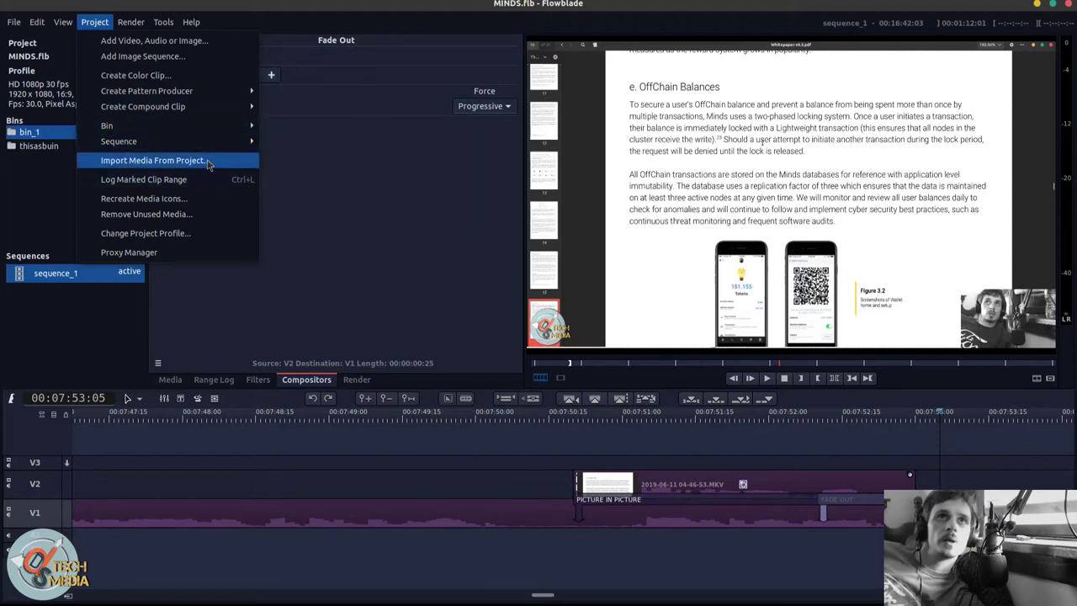
pyautogui.click(153, 159)
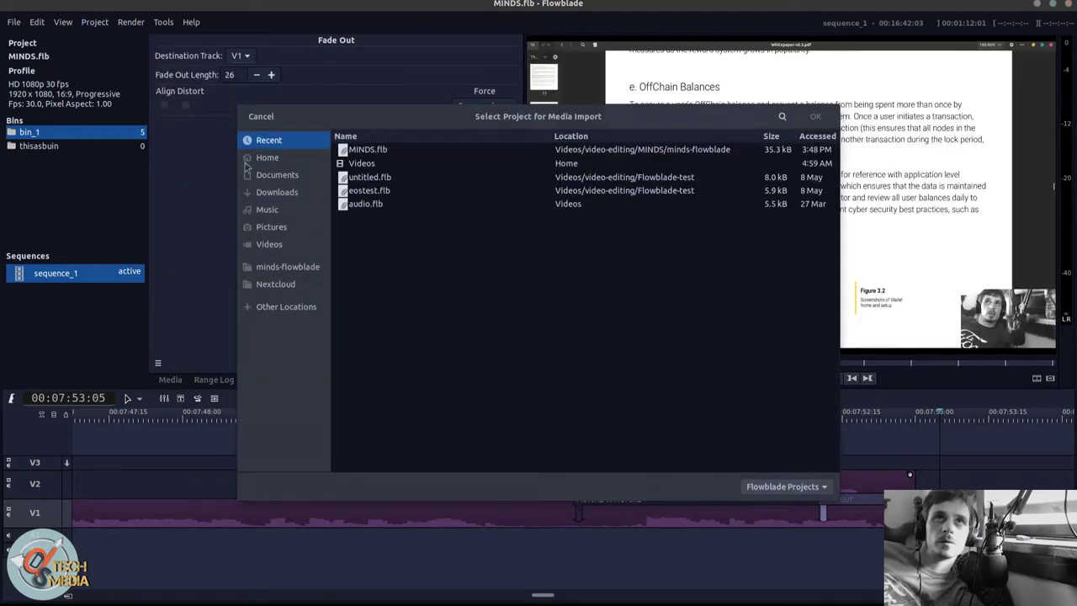
pyautogui.click(789, 483)
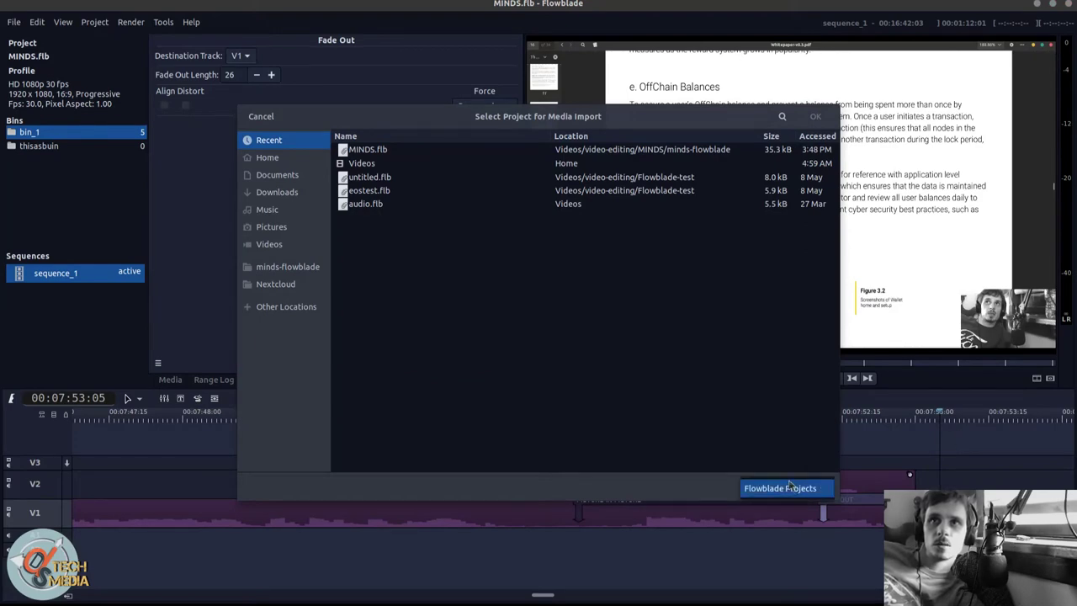
pyautogui.click(782, 476)
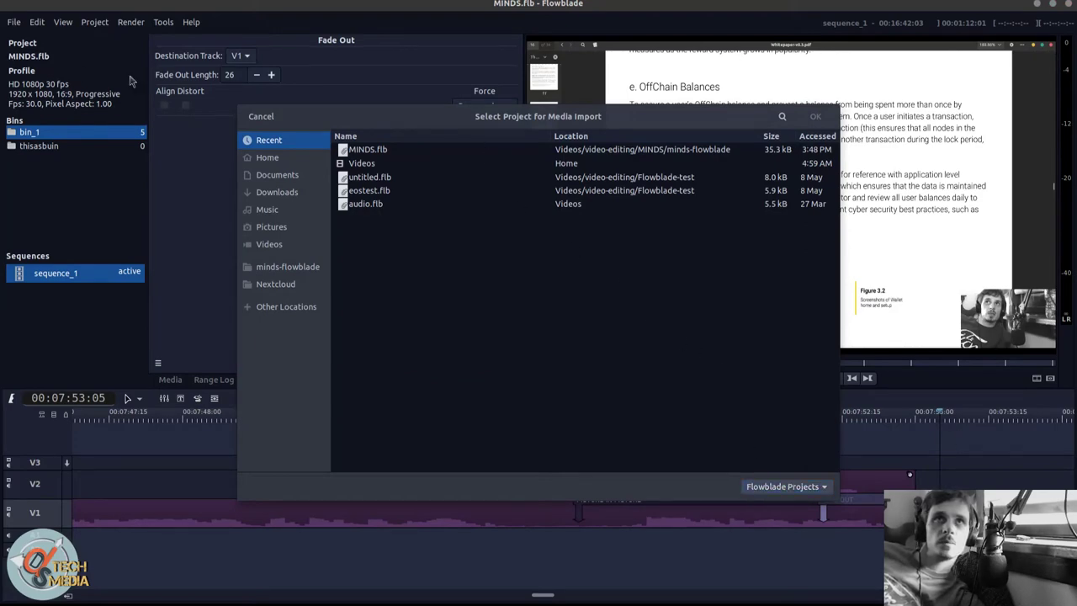
pyautogui.press('Escape')
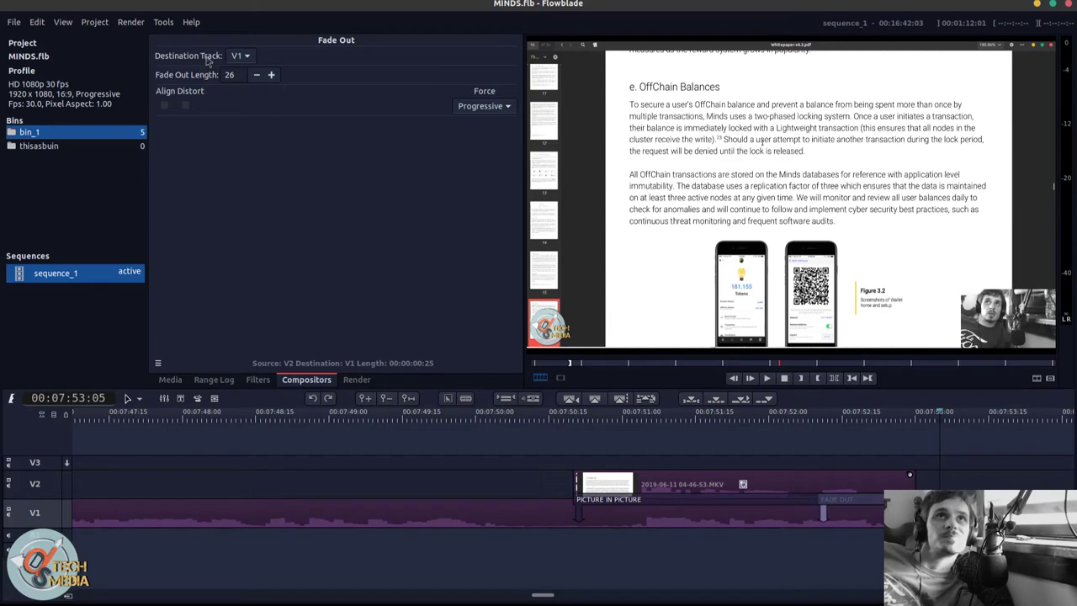
# - Recreate the media icons, remove unused media, and view the bin's three remaining clips
pyautogui.click(109, 24)
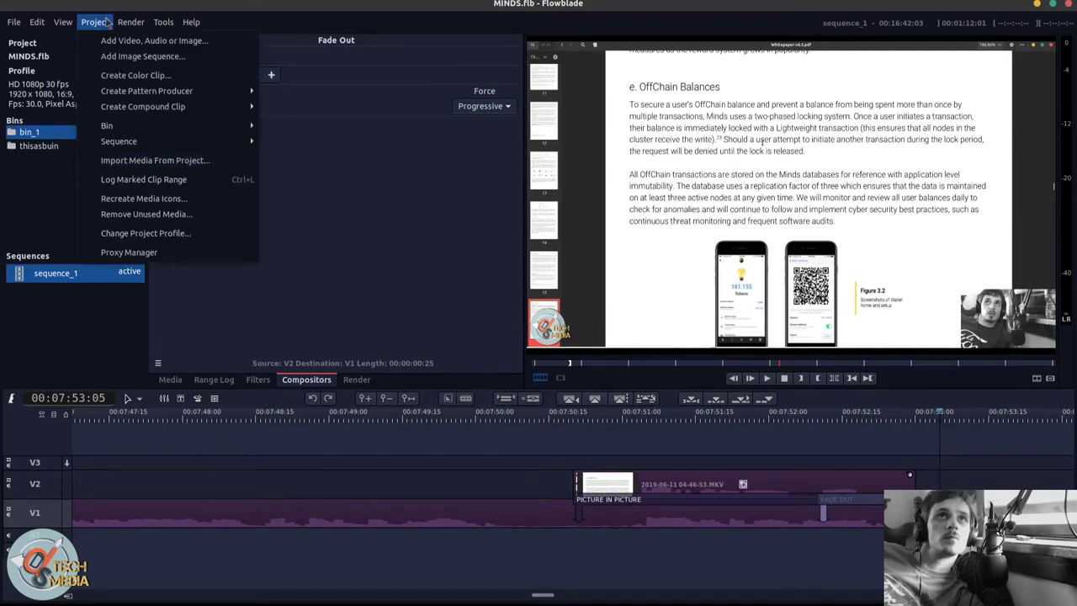
pyautogui.click(190, 203)
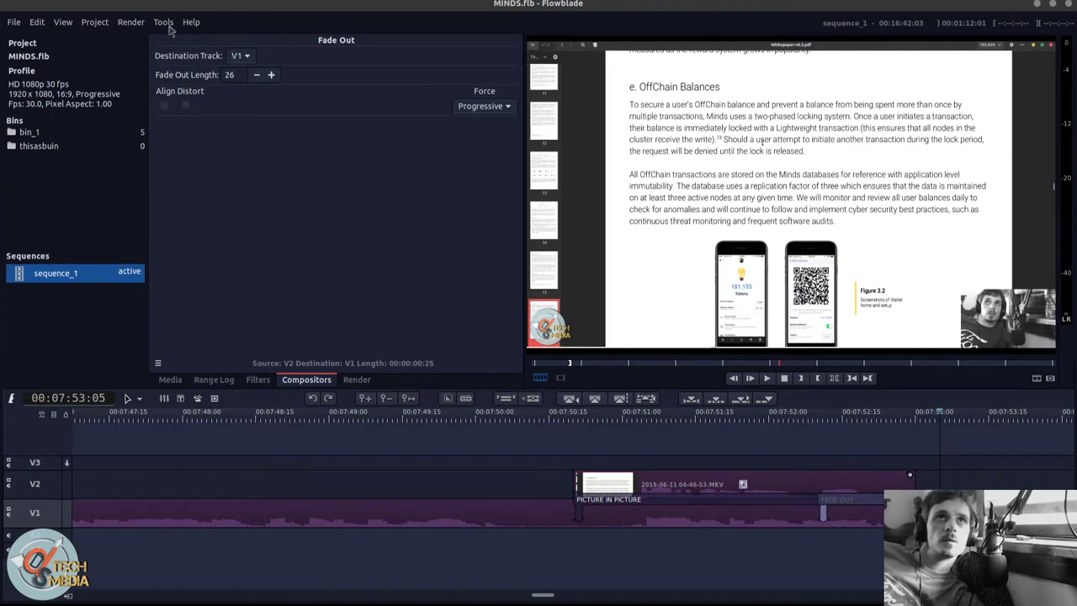
pyautogui.click(101, 22)
pyautogui.moveTo(130, 18)
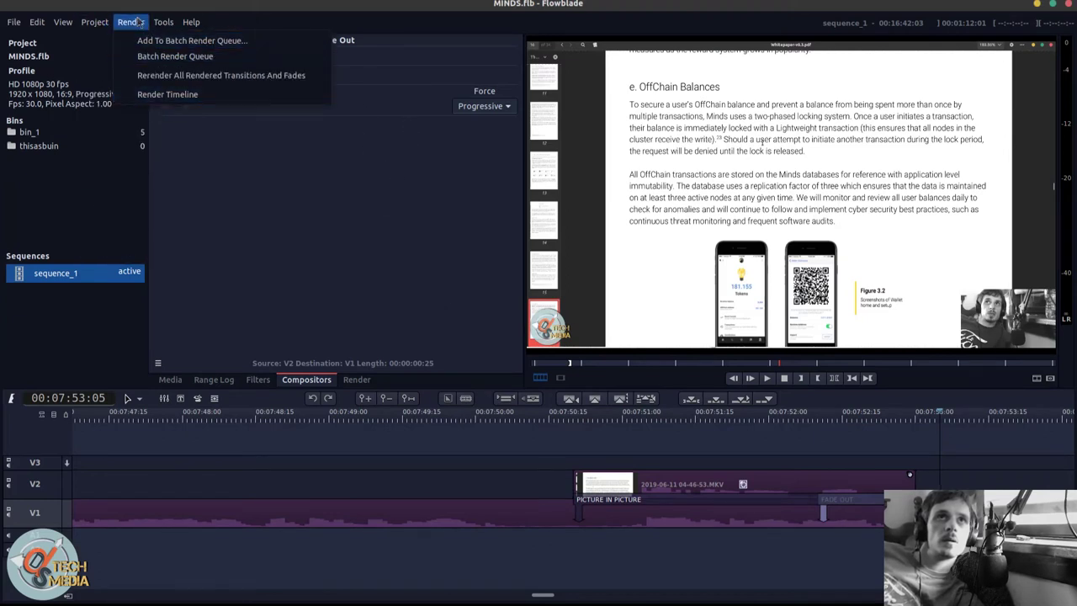
pyautogui.moveTo(97, 22)
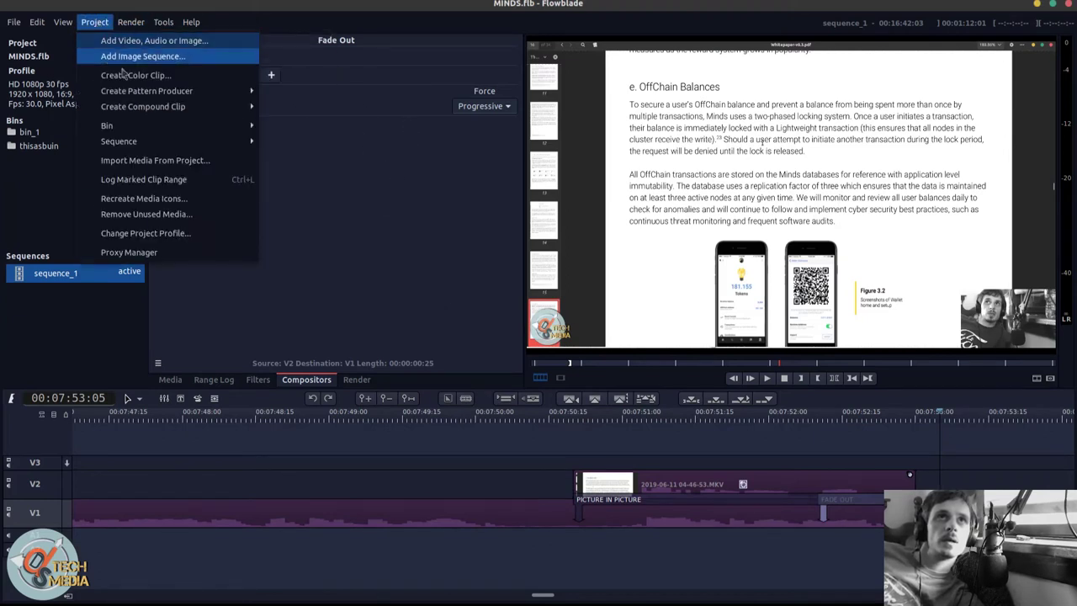
pyautogui.click(180, 215)
pyautogui.click(177, 381)
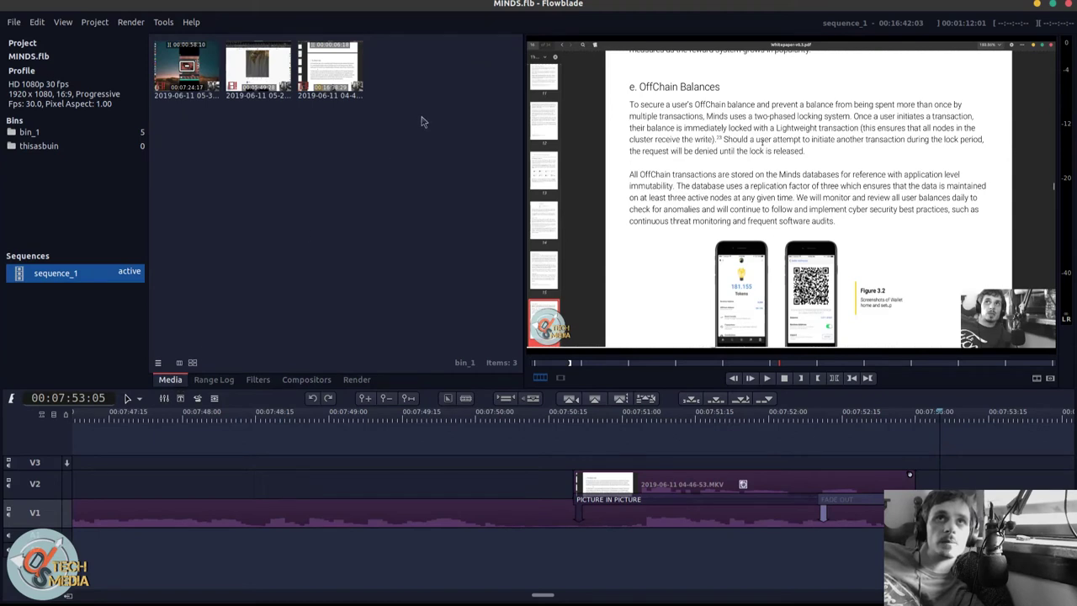